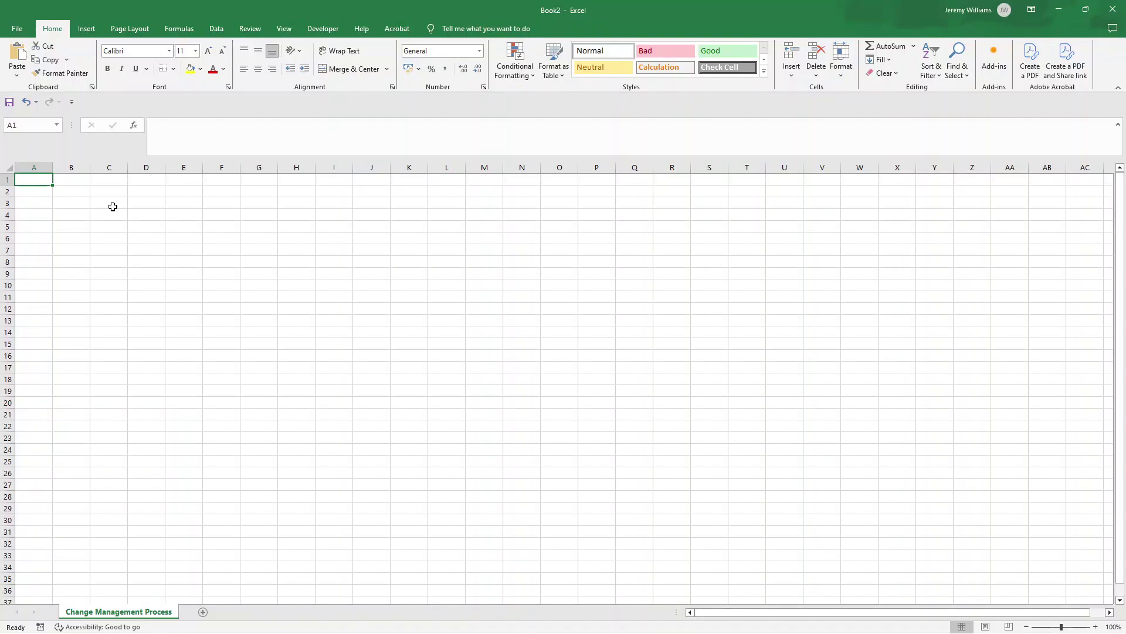
Step: Draw a rounded rectangle across cells J2 to N3
left_click(290, 192)
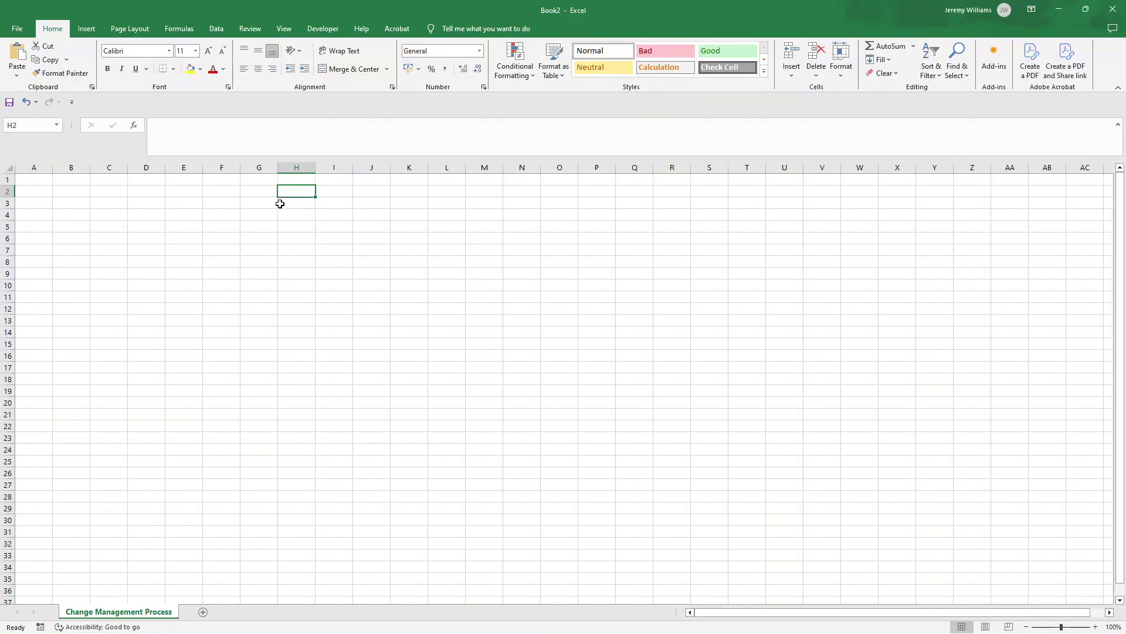
left_click(97, 36)
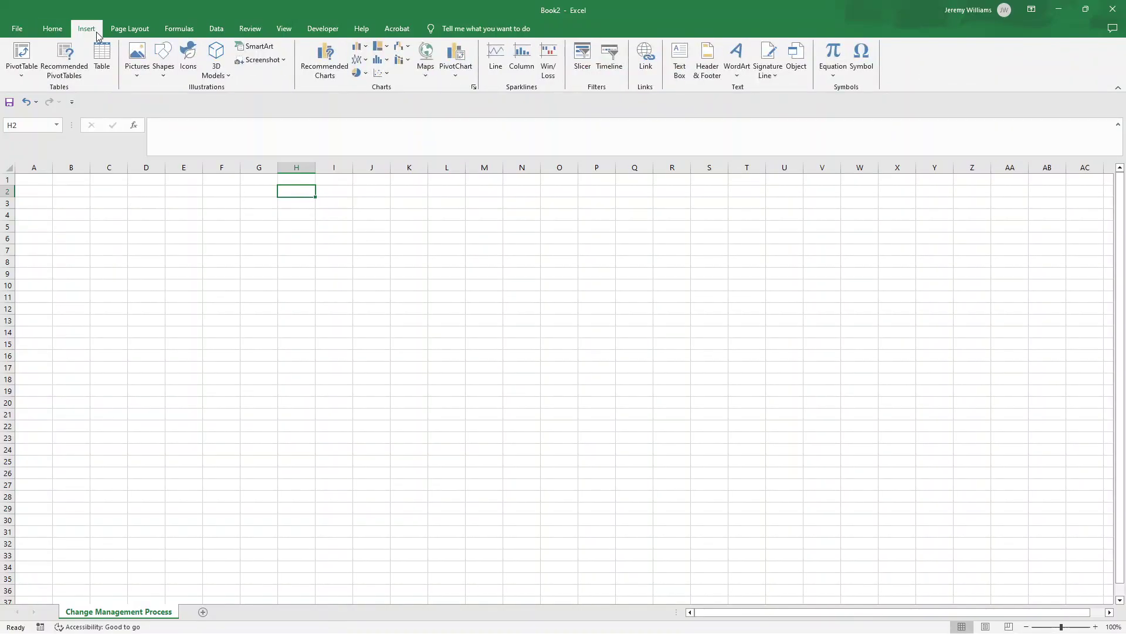
left_click(163, 77)
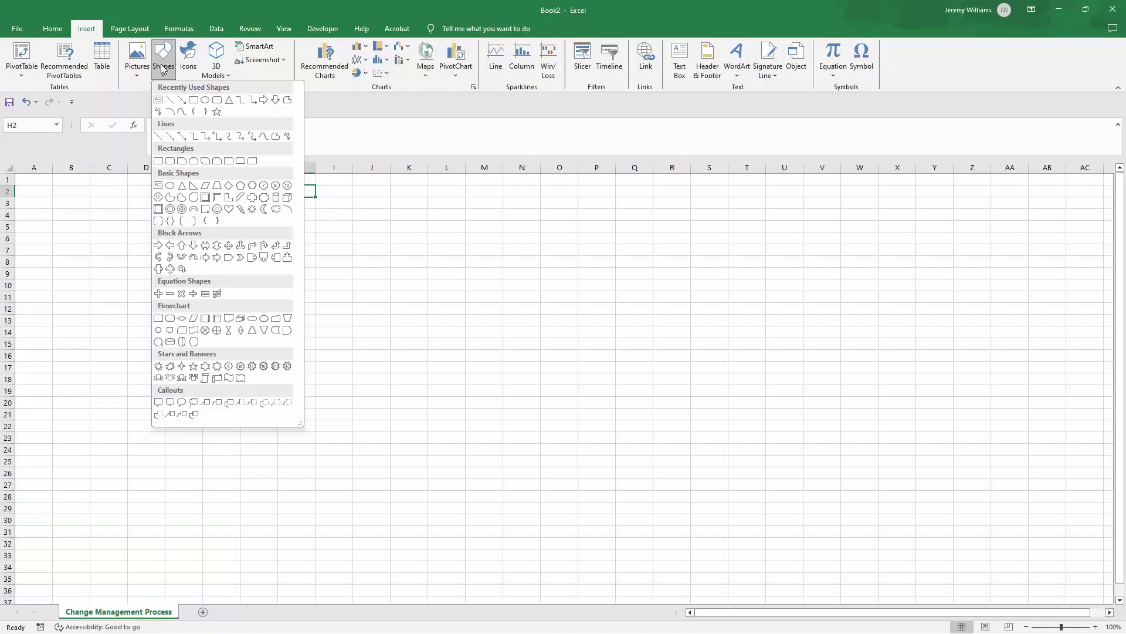
left_click(217, 101)
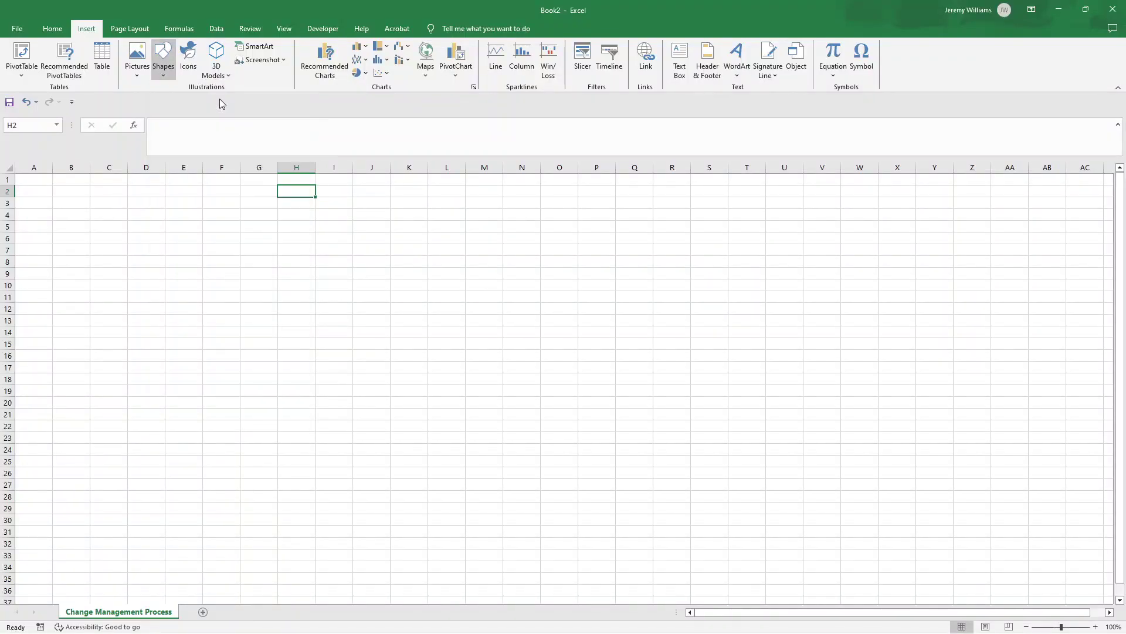
left_click_drag(355, 186, 540, 210)
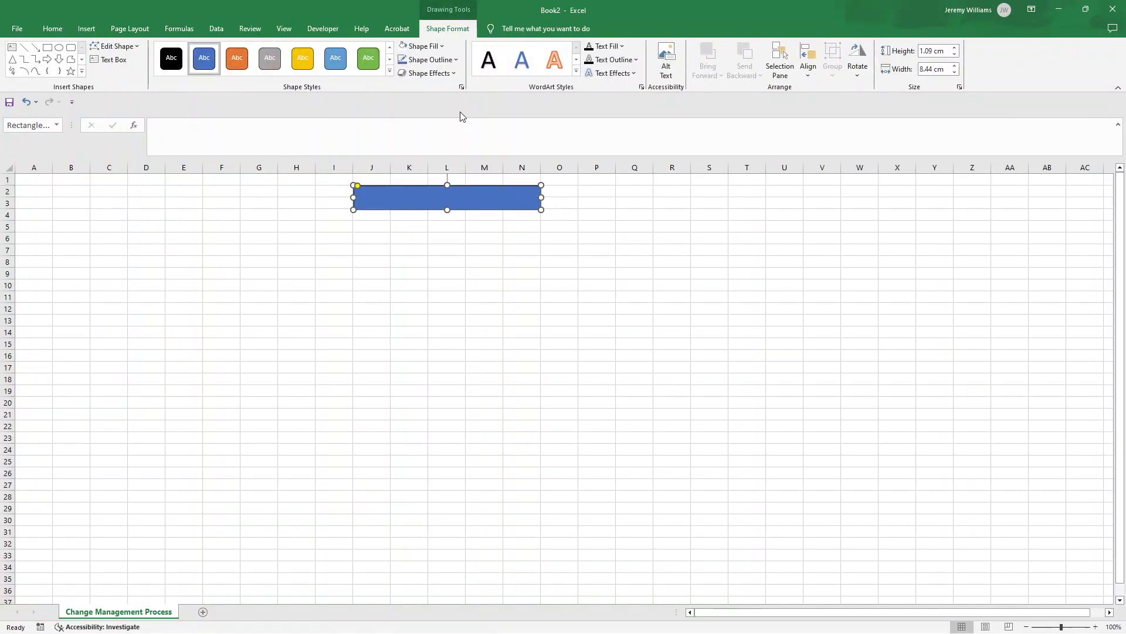
Step: Give the rectangle a white shape style with an Automatic outline colour
left_click(391, 60)
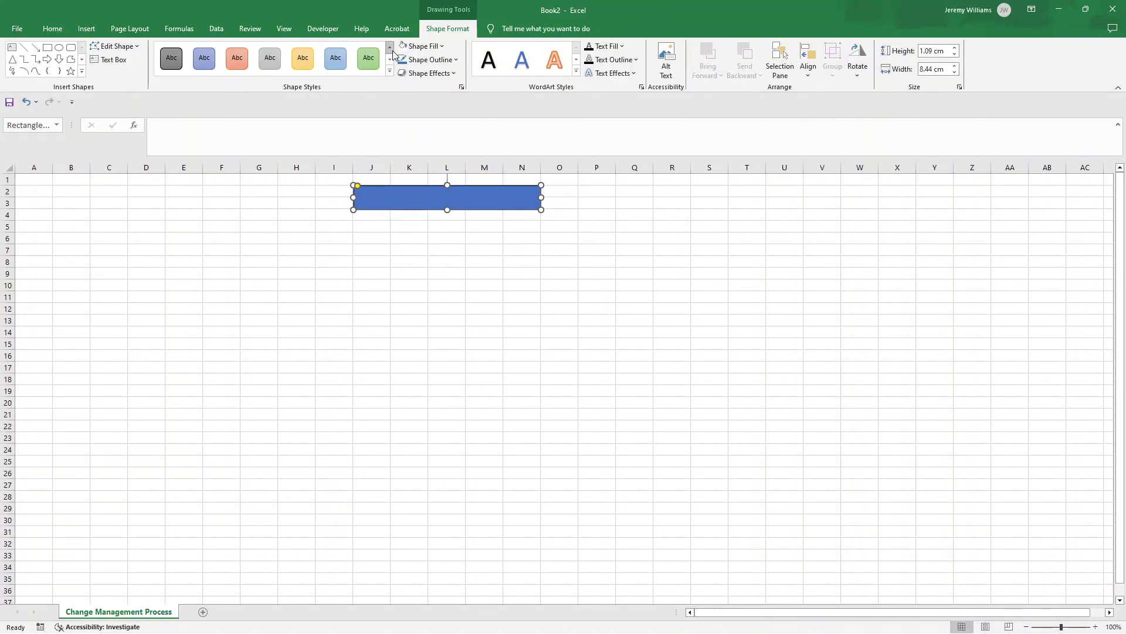
left_click(421, 46)
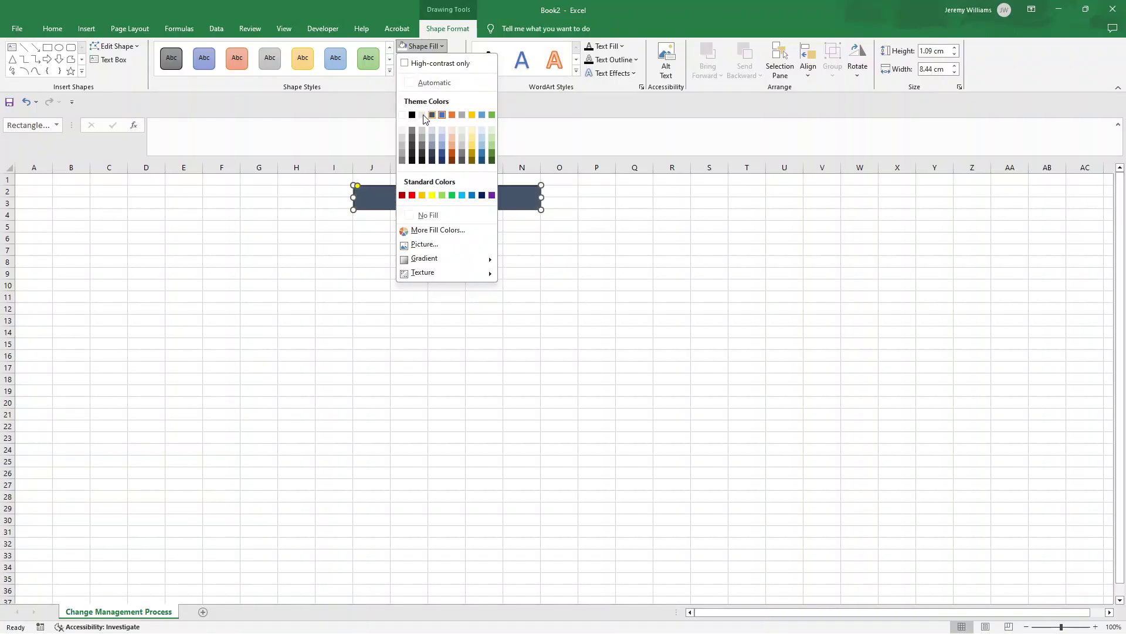
key("Escape")
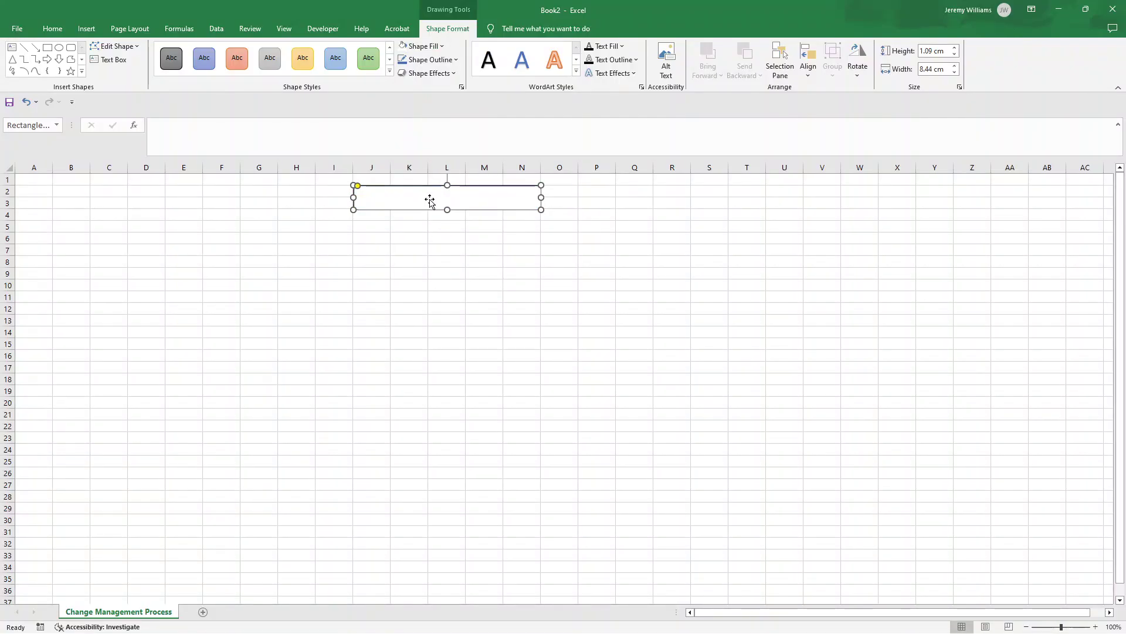
left_click(455, 60)
left_click(428, 96)
left_click(441, 254)
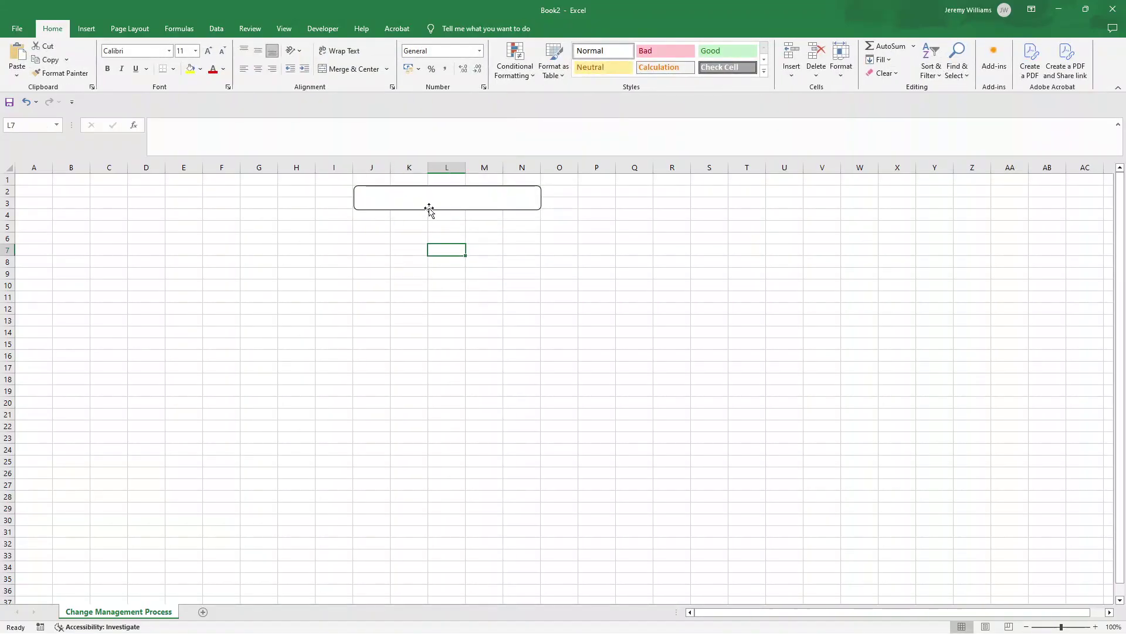
Step: Make the rectangle read 'Change Management Process' in dark, bold, 16 pt centred text
left_click(417, 193)
right_click(416, 194)
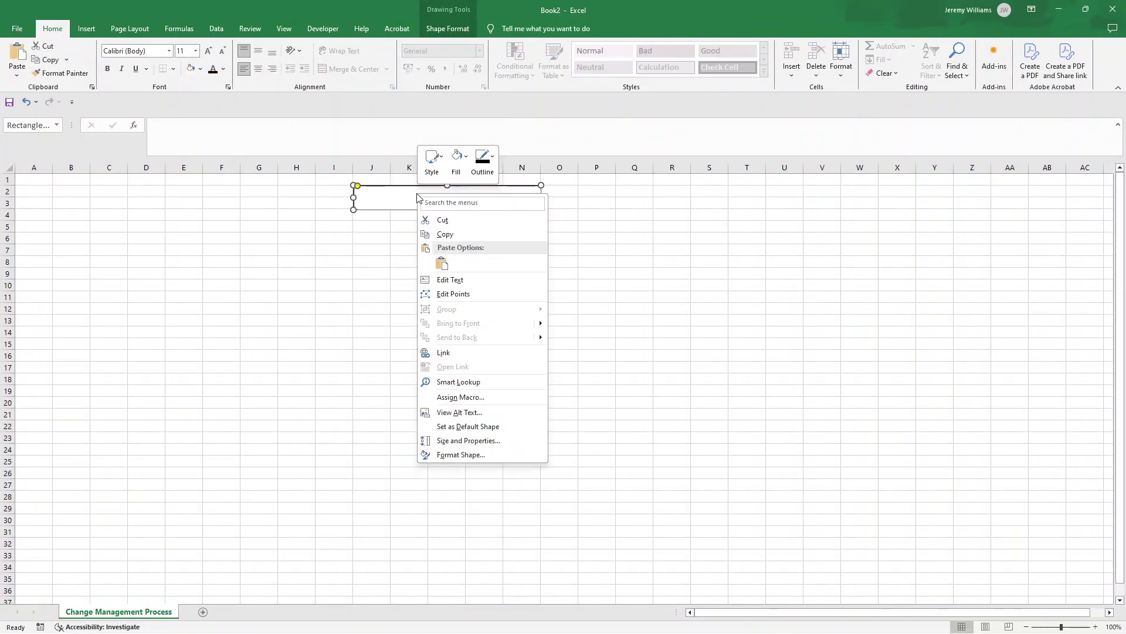
left_click(451, 279)
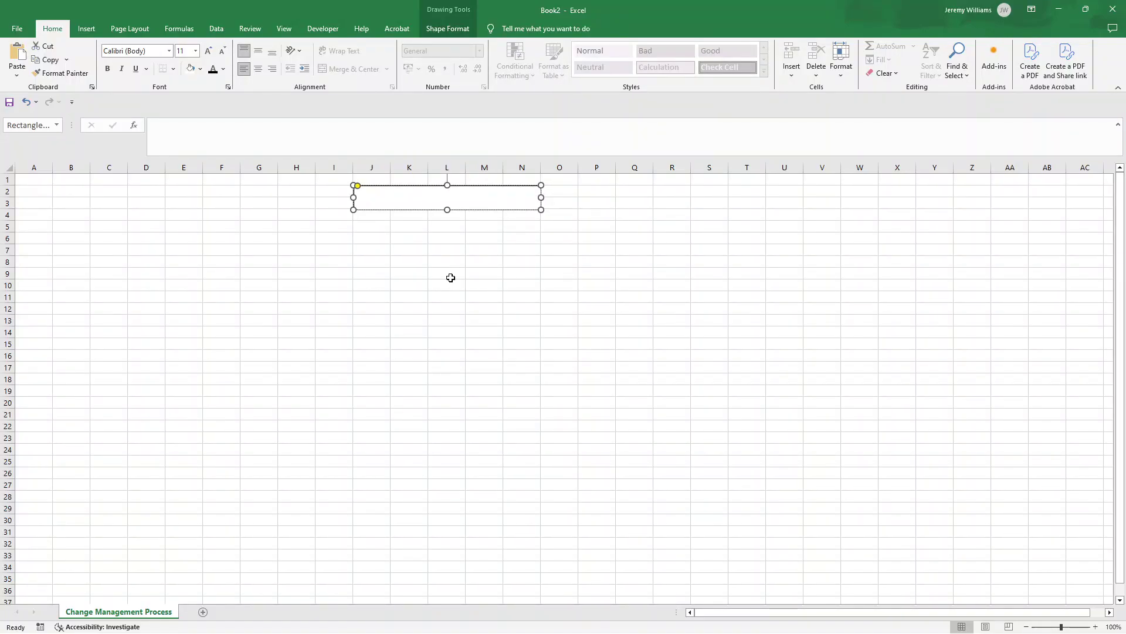
triple_click(423, 197)
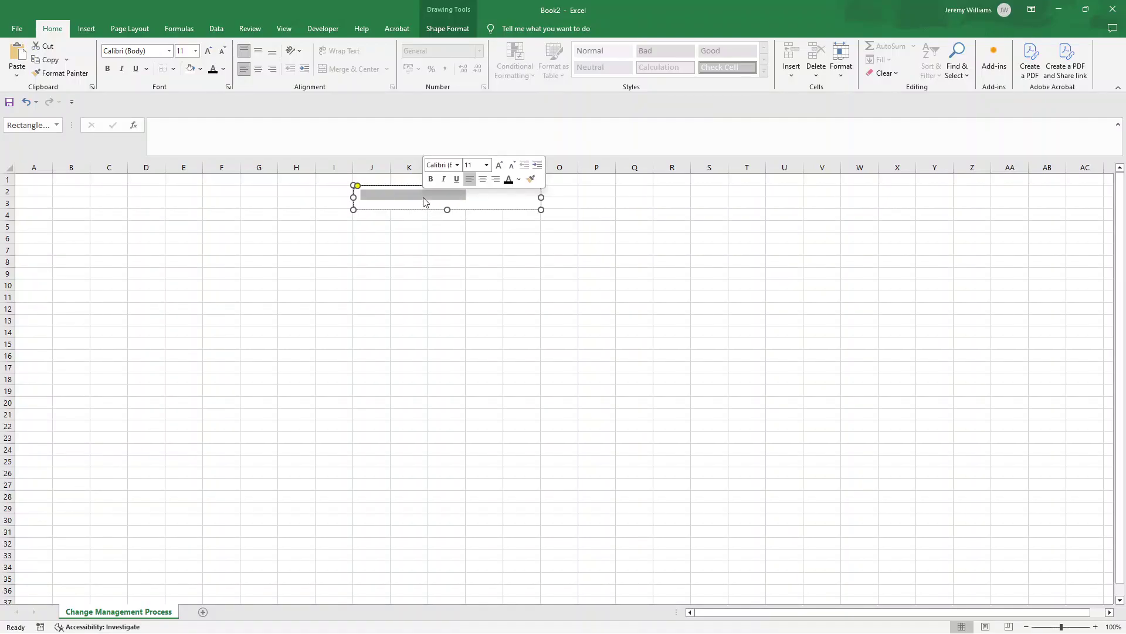
left_click(508, 182)
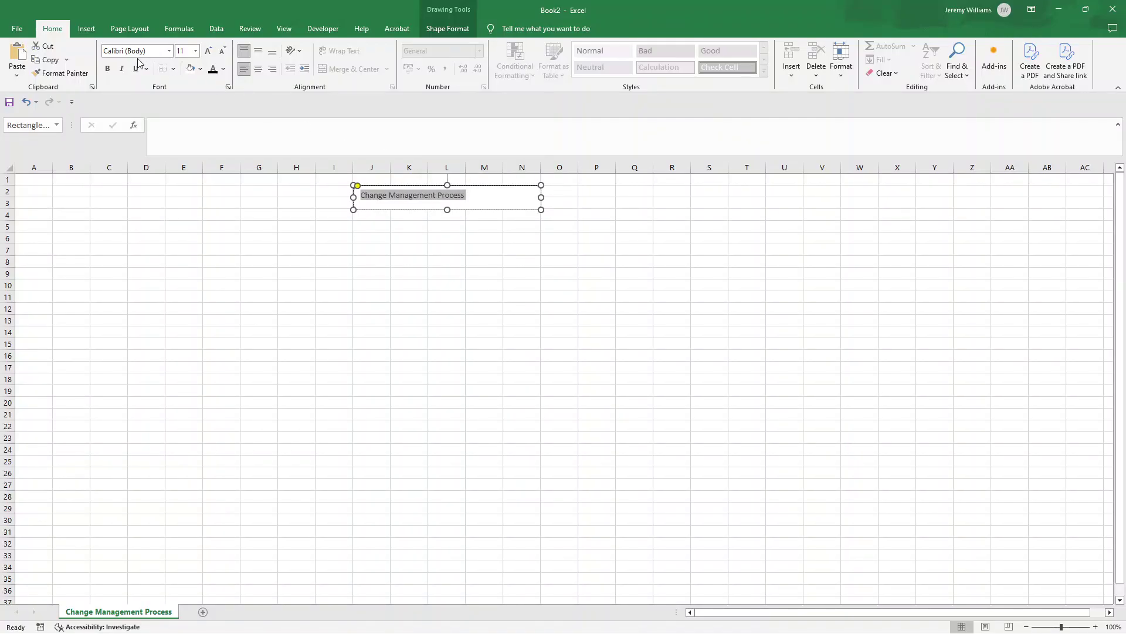
left_click(107, 68)
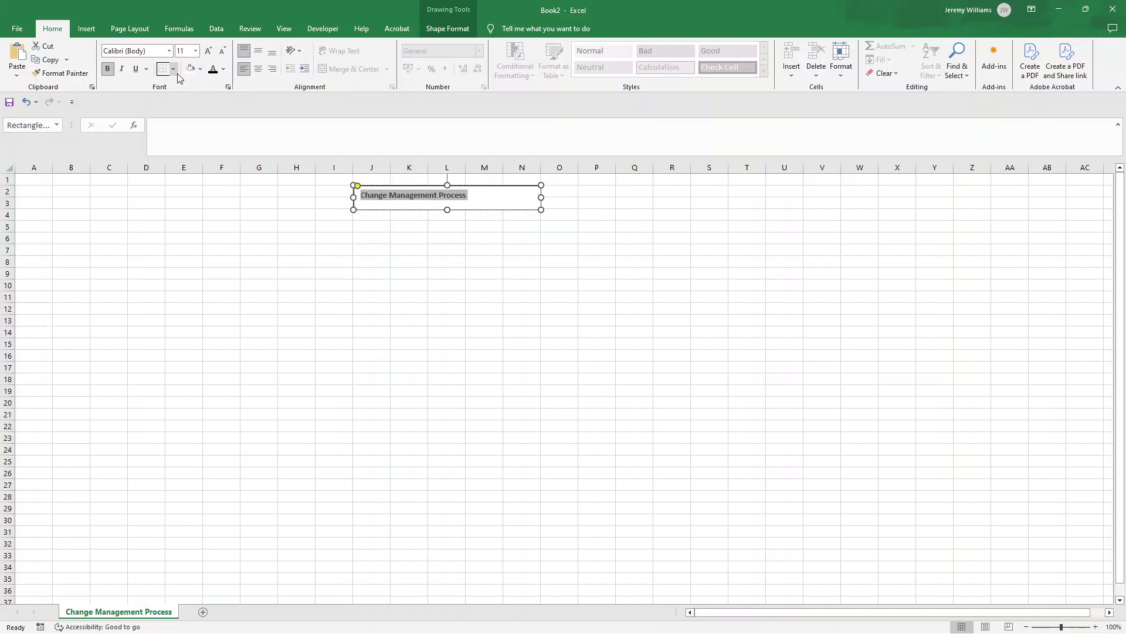
left_click(209, 52)
left_click(209, 52)
left_click(209, 52)
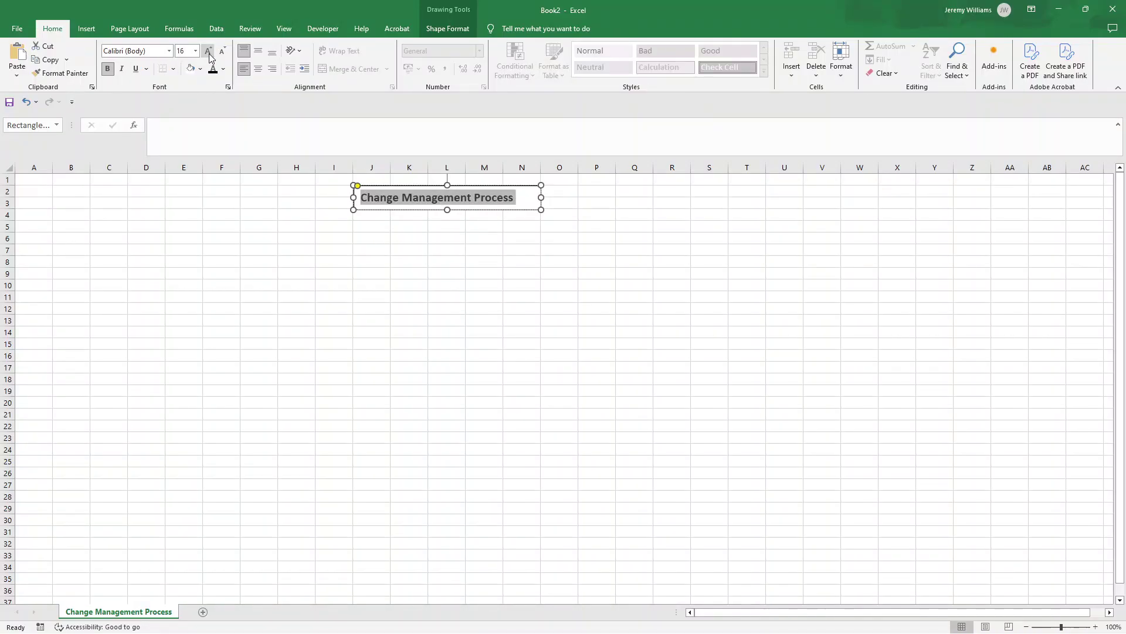
left_click(257, 69)
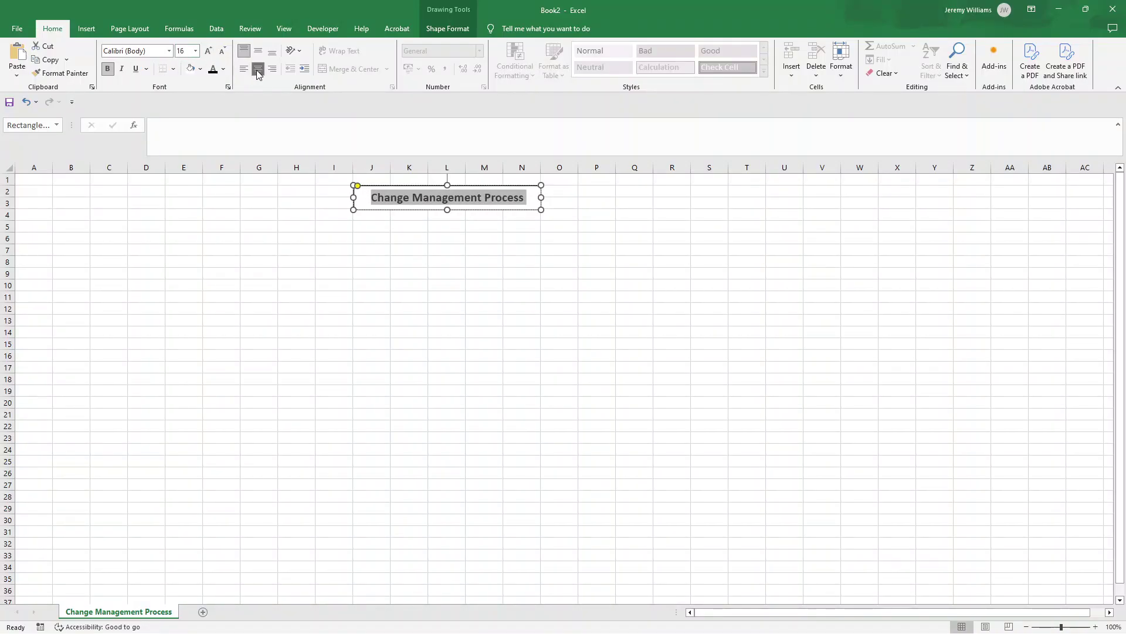
left_click(448, 271)
Step: Nudge the title box down to rows 3–4, toggling gridlines off and back on
left_click(283, 28)
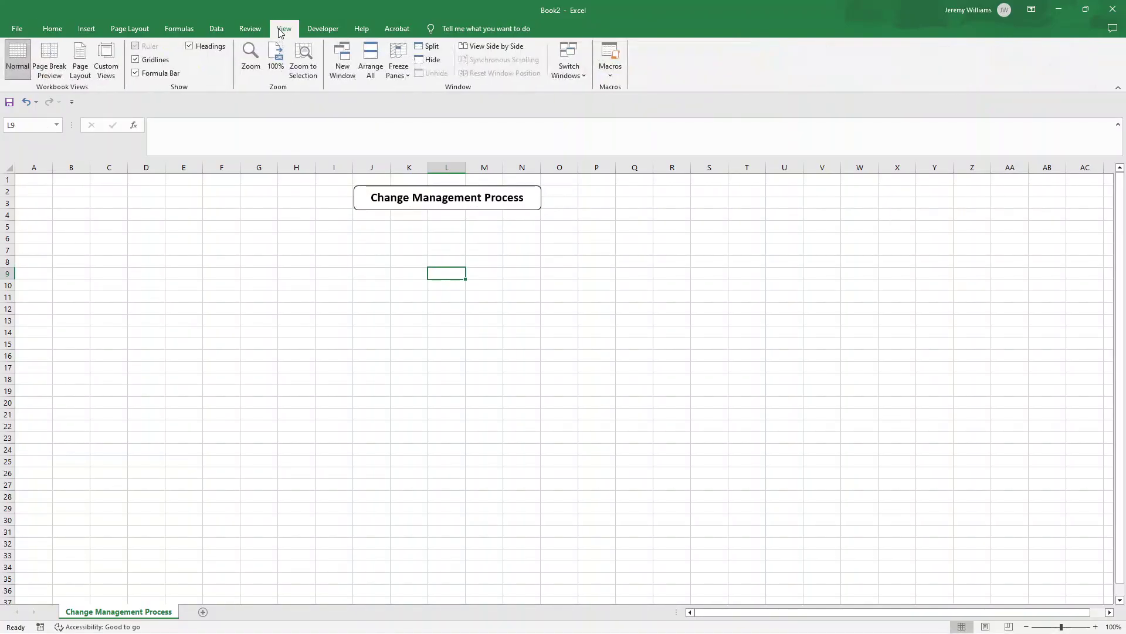
left_click(155, 59)
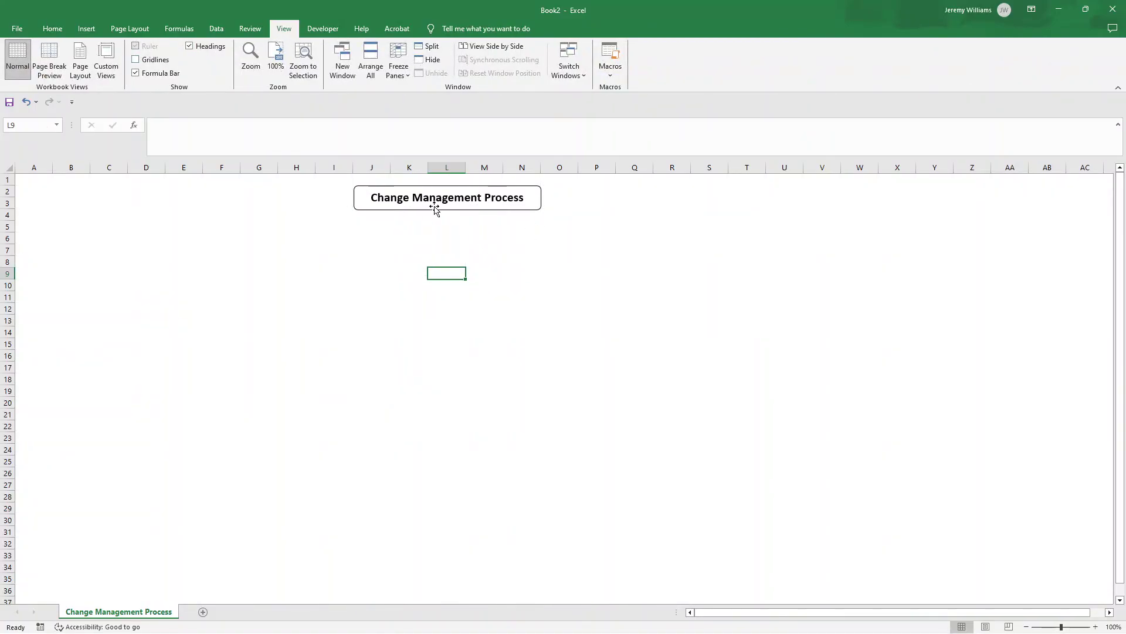
left_click_drag(435, 204, 435, 221)
left_click(163, 61)
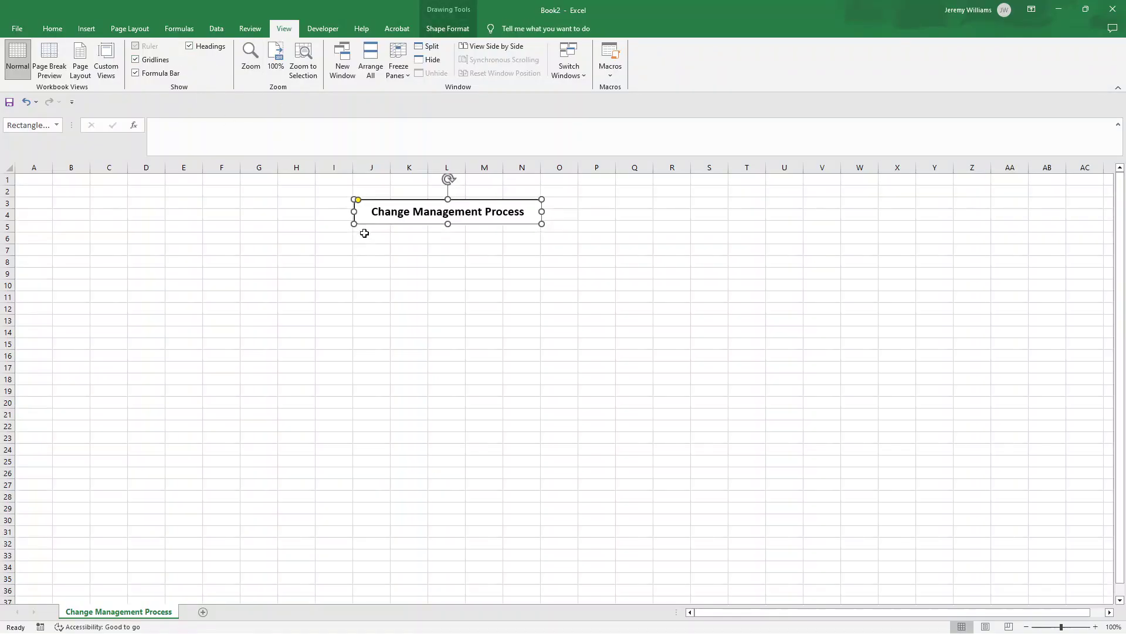
left_click(378, 271)
left_click(366, 207)
left_click_drag(364, 208, 364, 202)
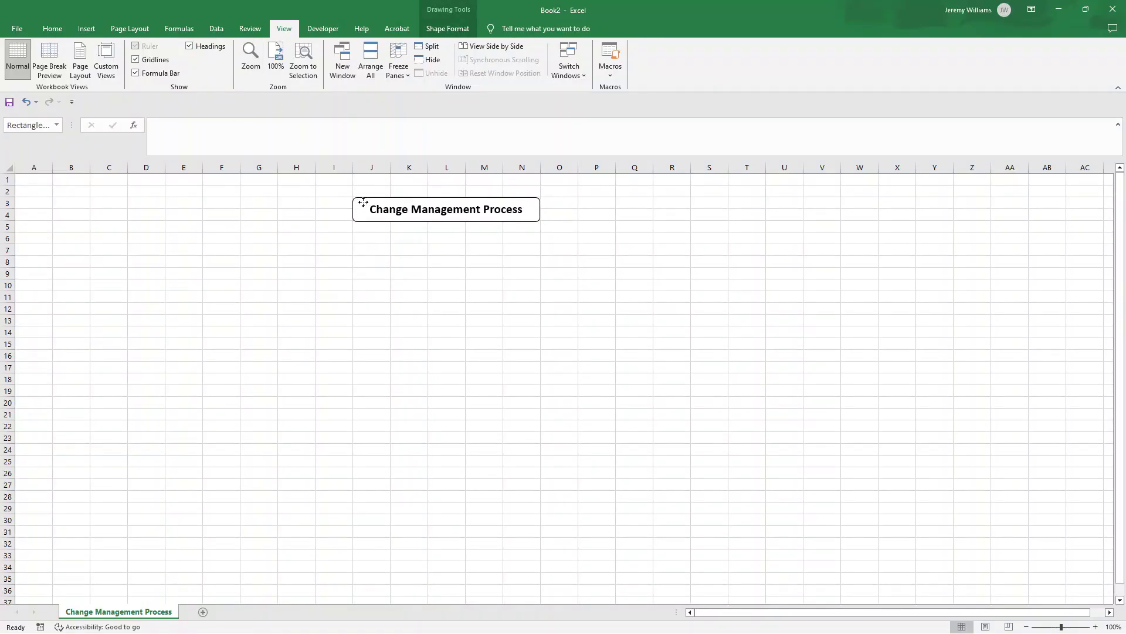
left_click(412, 276)
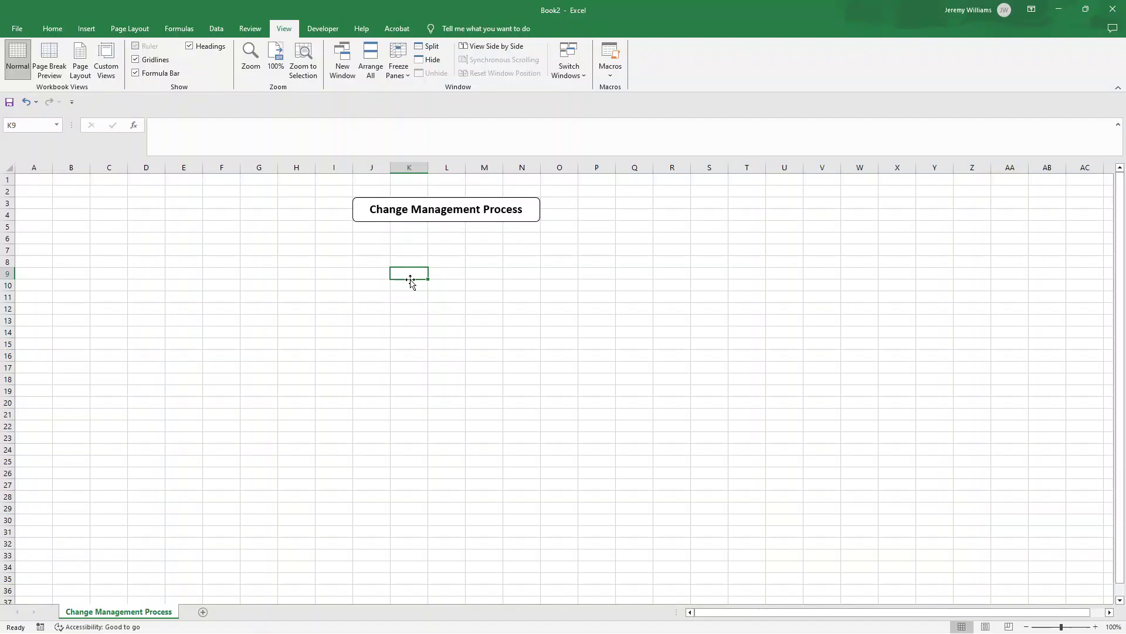
left_click(88, 28)
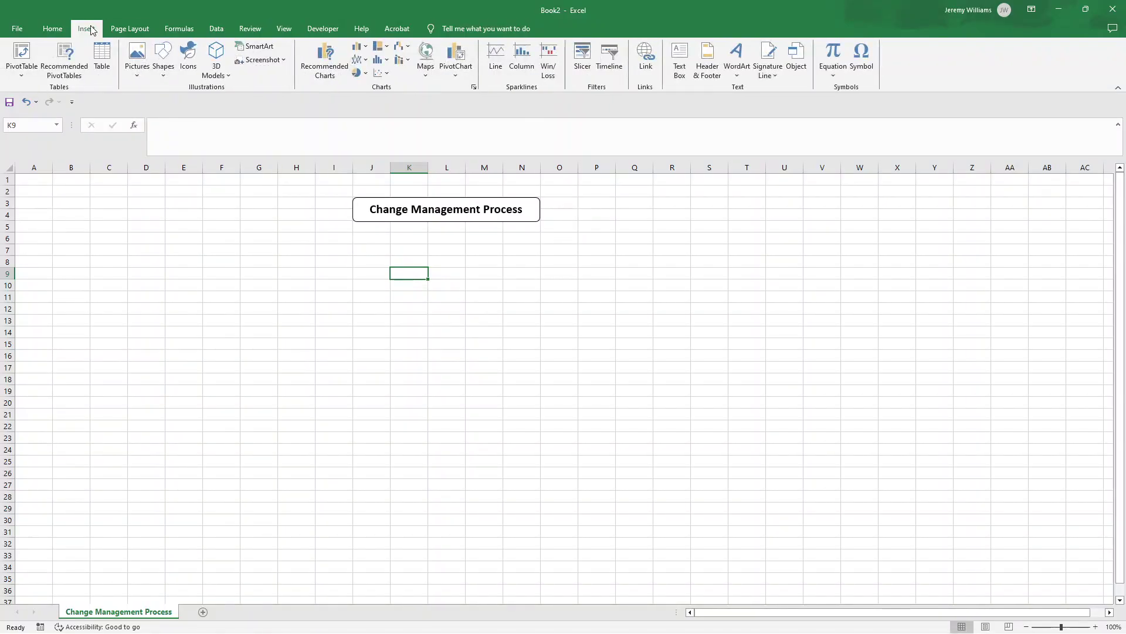
Step: Draw a rounded rectangle across C7 to E10 as the first step box
left_click(163, 70)
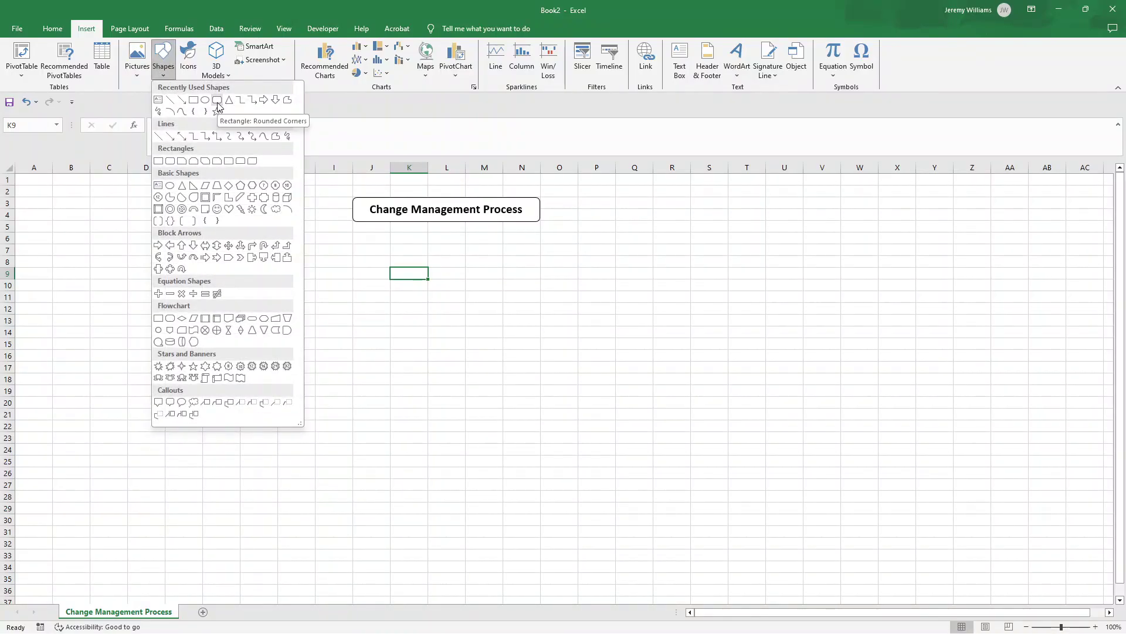
left_click(218, 105)
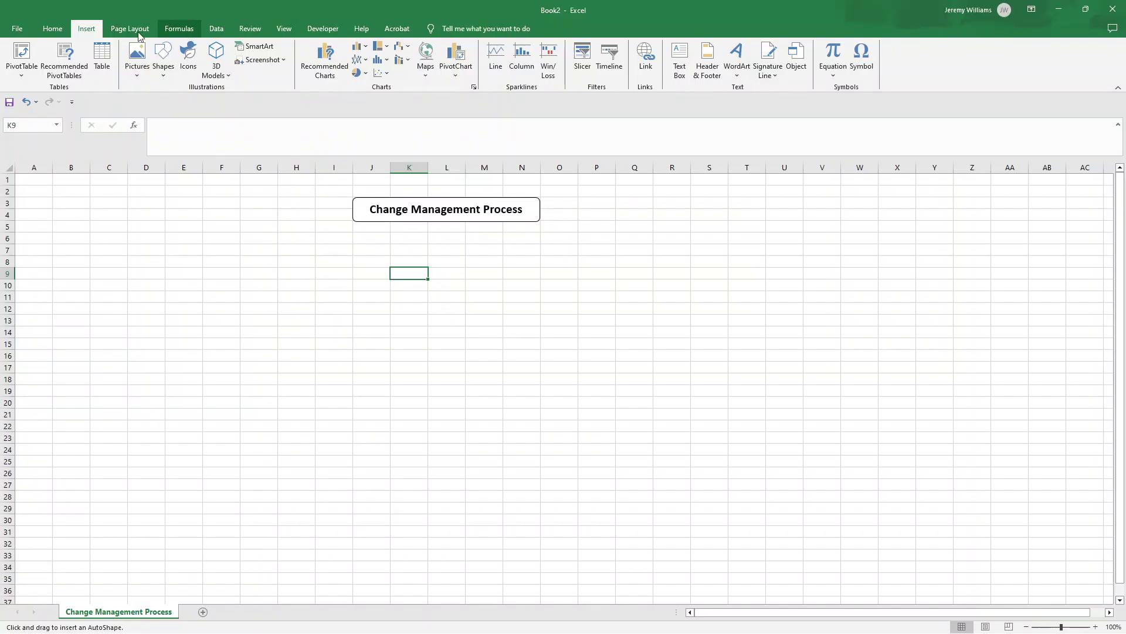
left_click(163, 61)
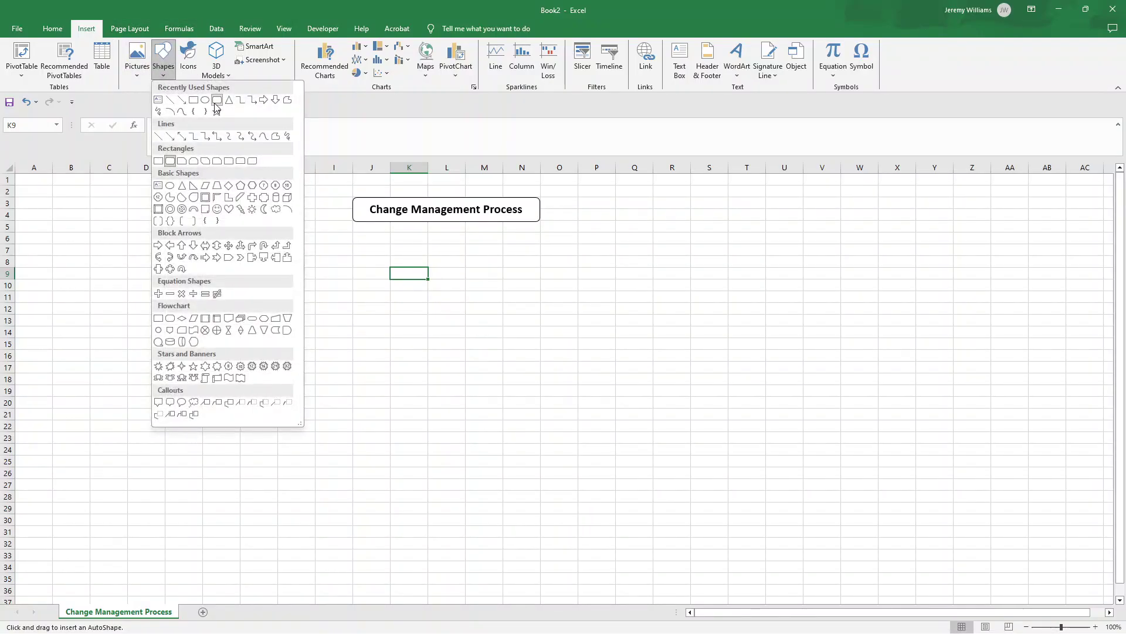
key("Escape")
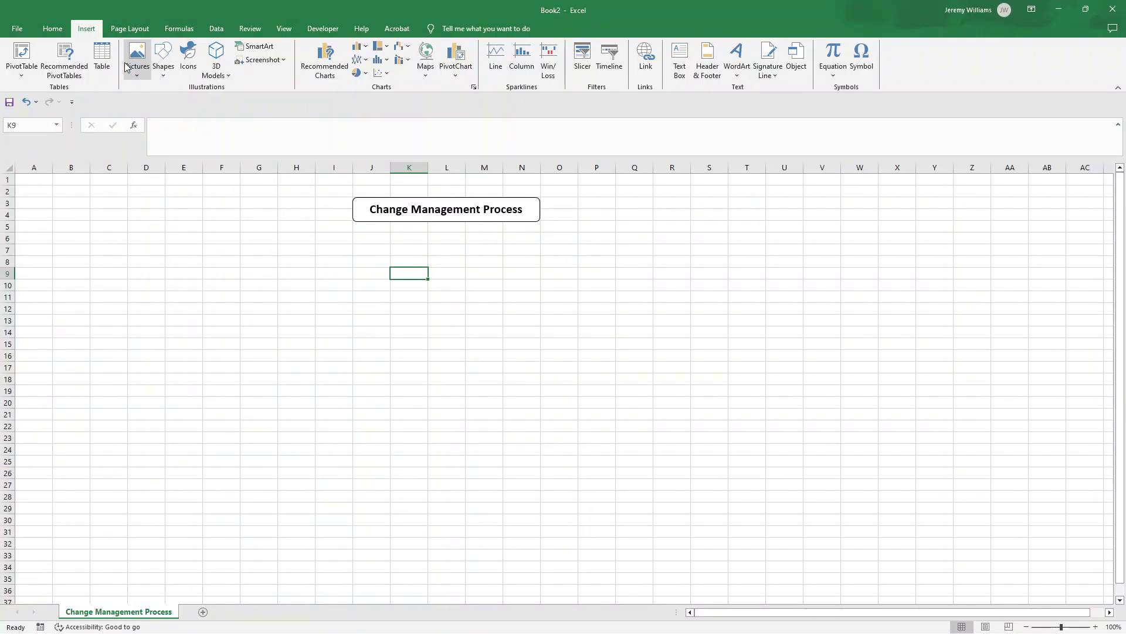
left_click(163, 62)
left_click(217, 104)
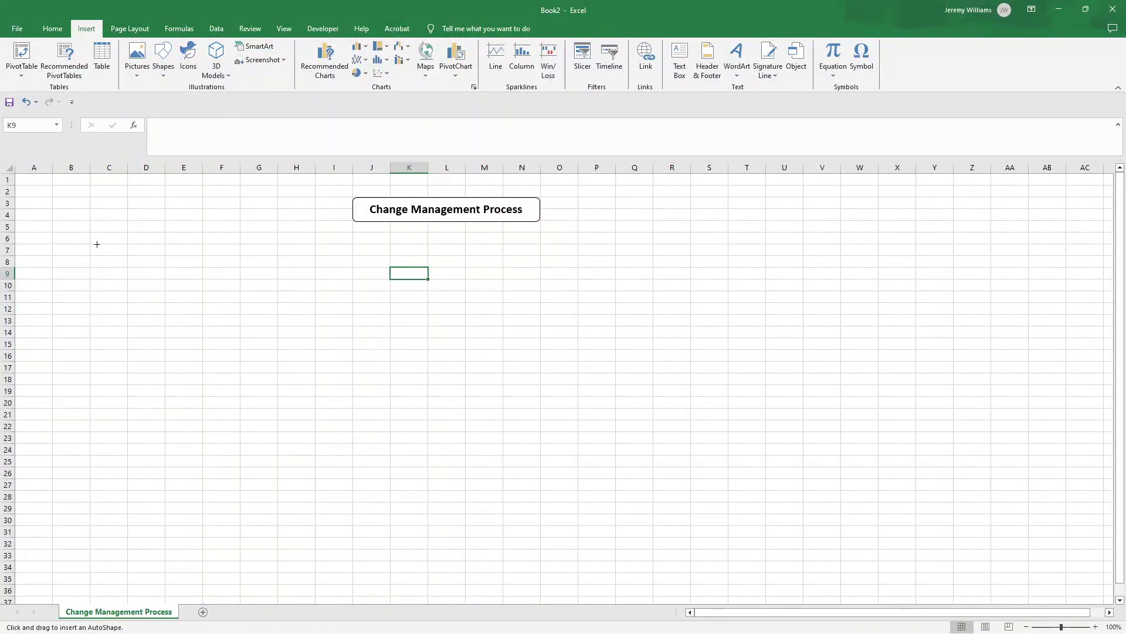
left_click_drag(89, 244, 203, 294)
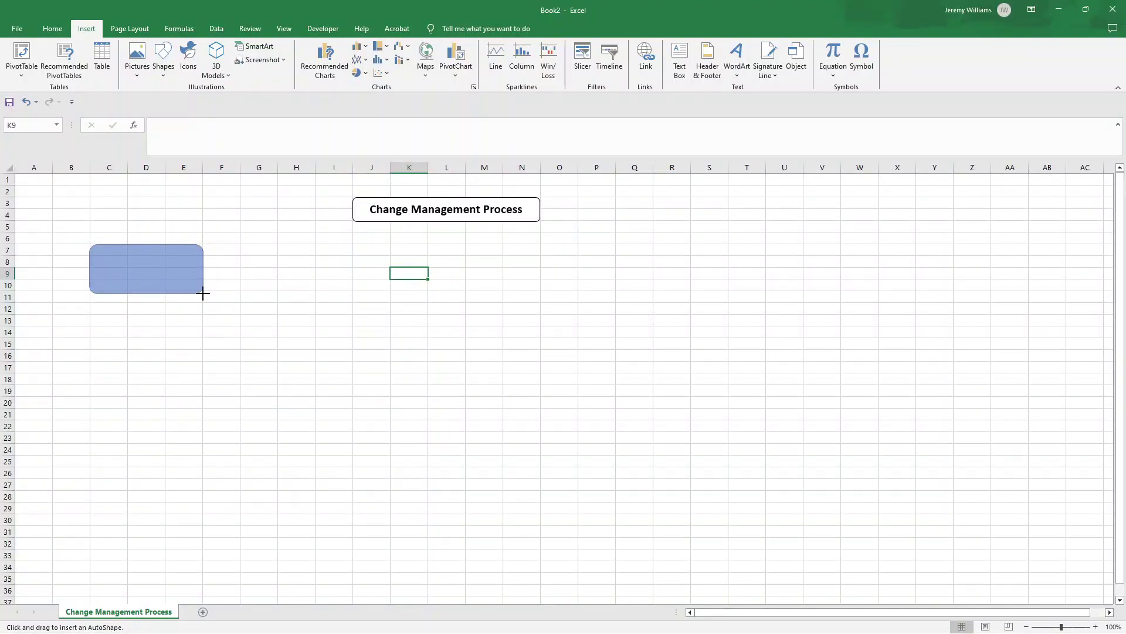
left_click_drag(202, 293, 202, 292)
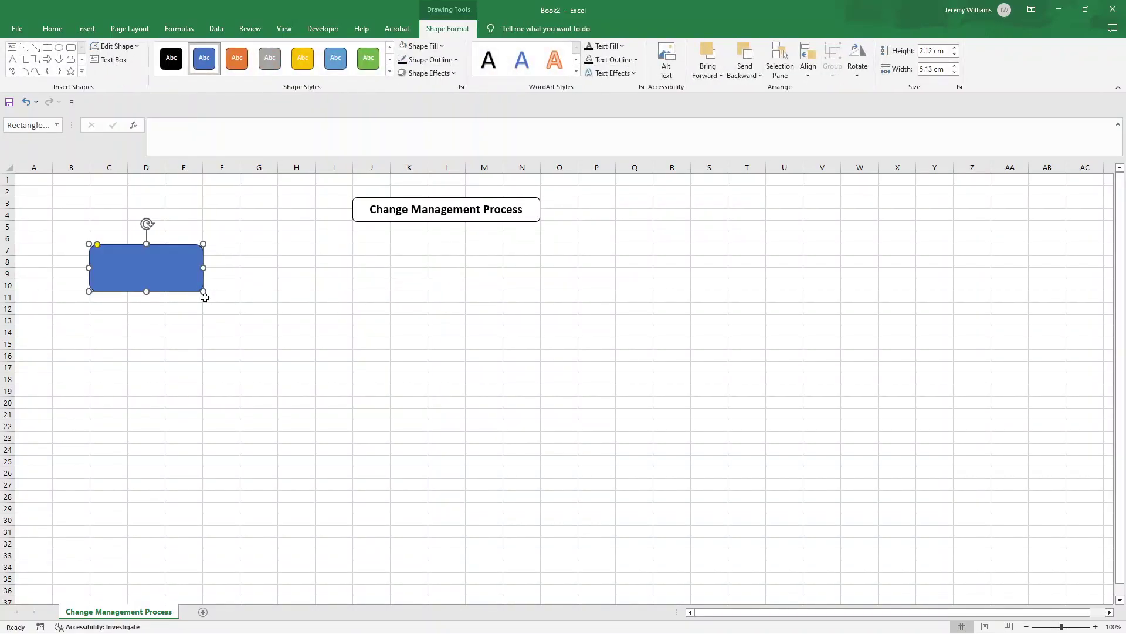
Step: Fill the step box light grey and enter the centred step number -1.0-
left_click(441, 50)
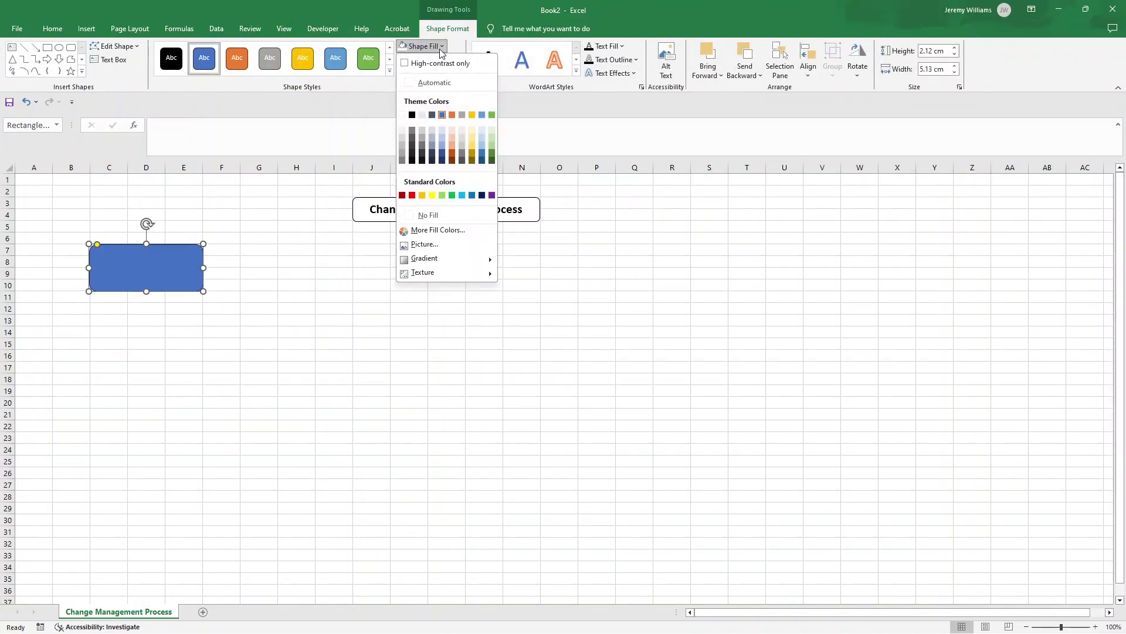
left_click(402, 132)
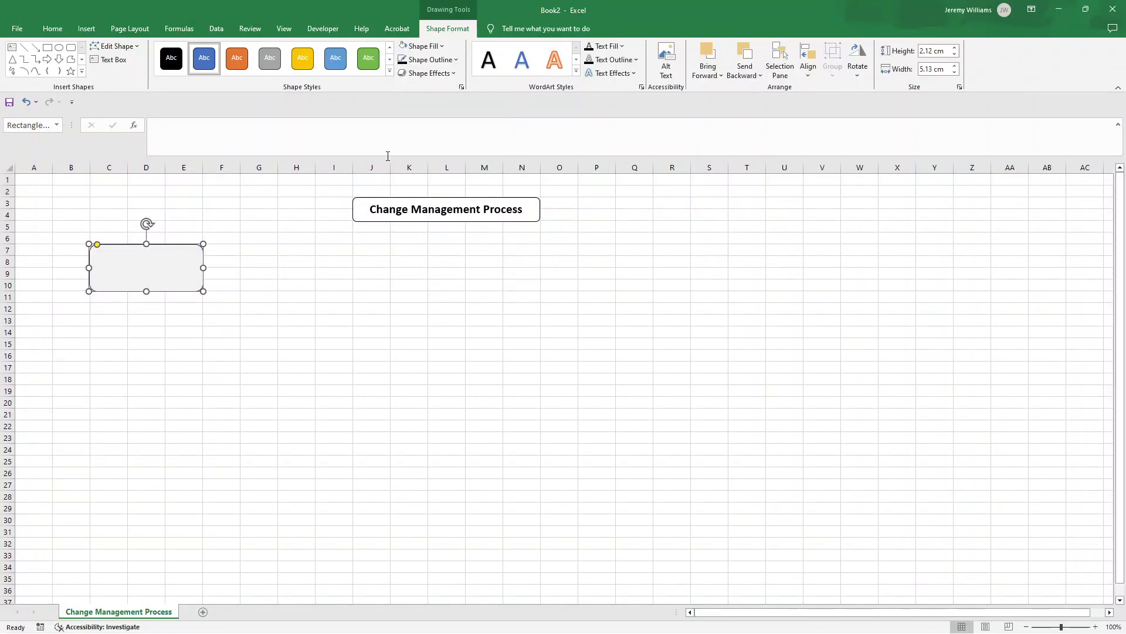
right_click(135, 264)
left_click(170, 346)
left_click(59, 28)
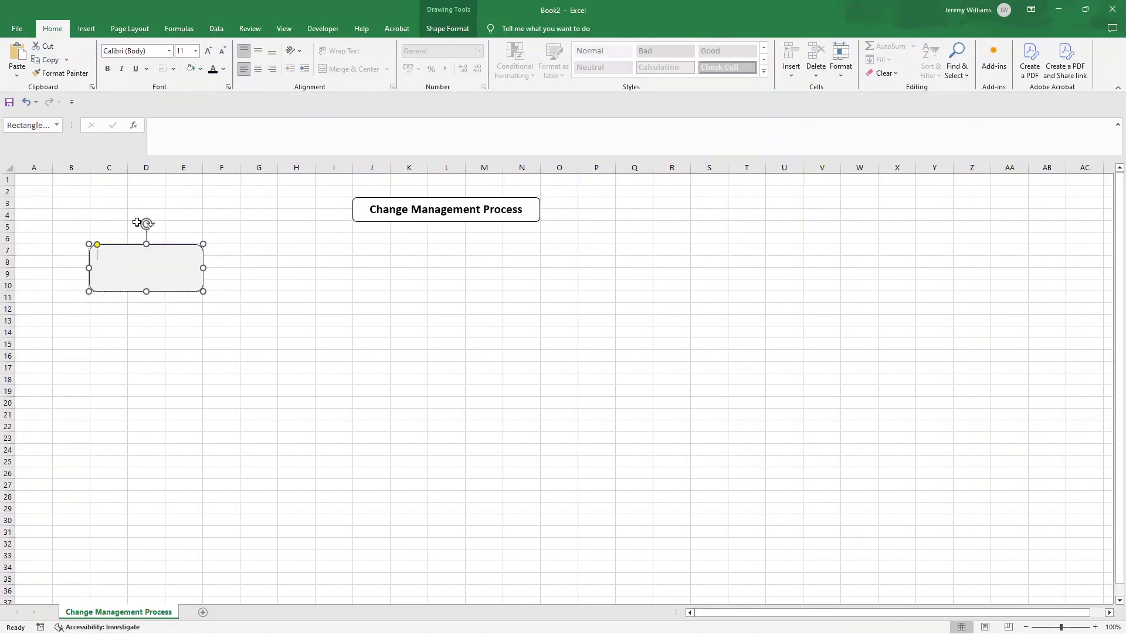
type("1.0")
left_click_drag(96, 255, 115, 255)
left_click(257, 69)
left_click(152, 254)
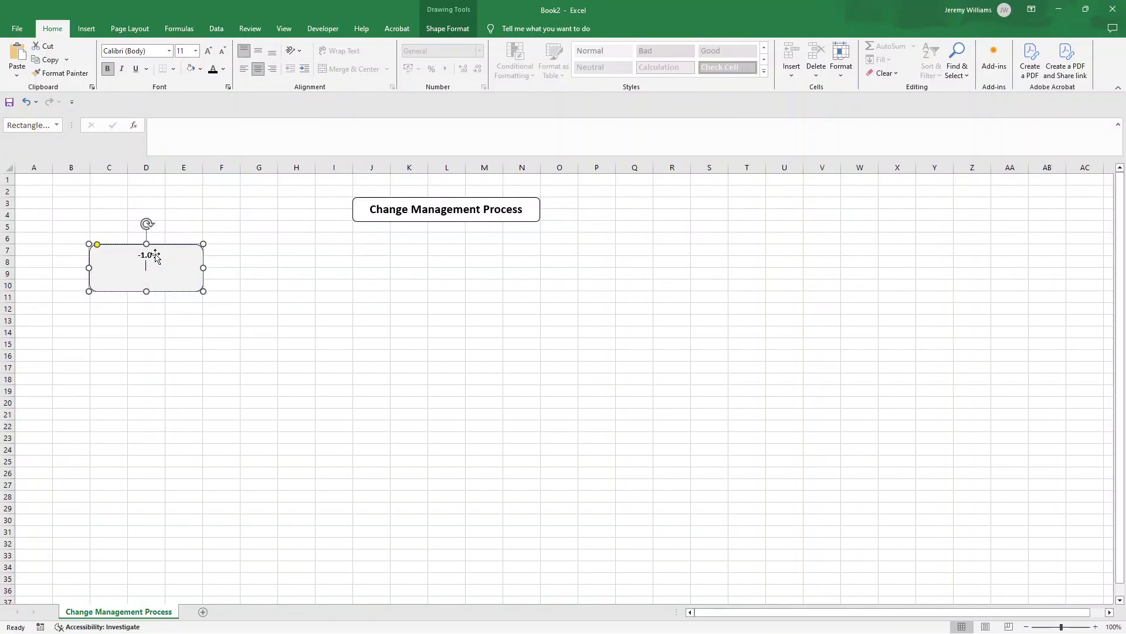
Step: Add the description 'Identify and log change request' under the step number
type("Identify and Log the")
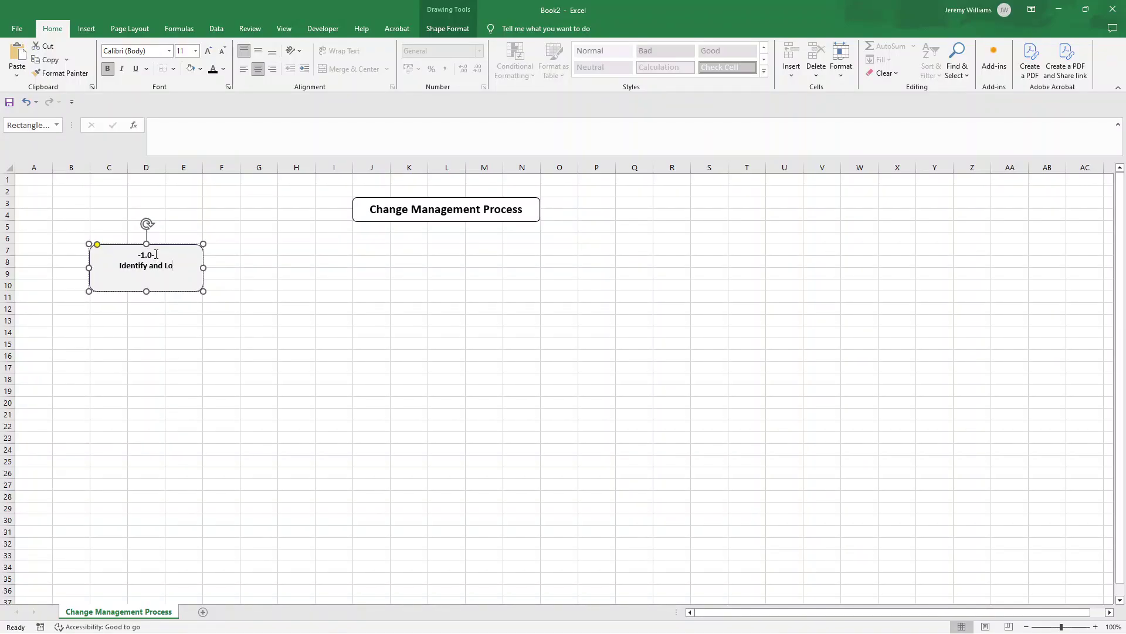
key("BackSpace")
key("BackSpace")
key("BackSpace")
key("BackSpace")
key("BackSpace")
key("BackSpace")
key("BackSpace")
type("log change request")
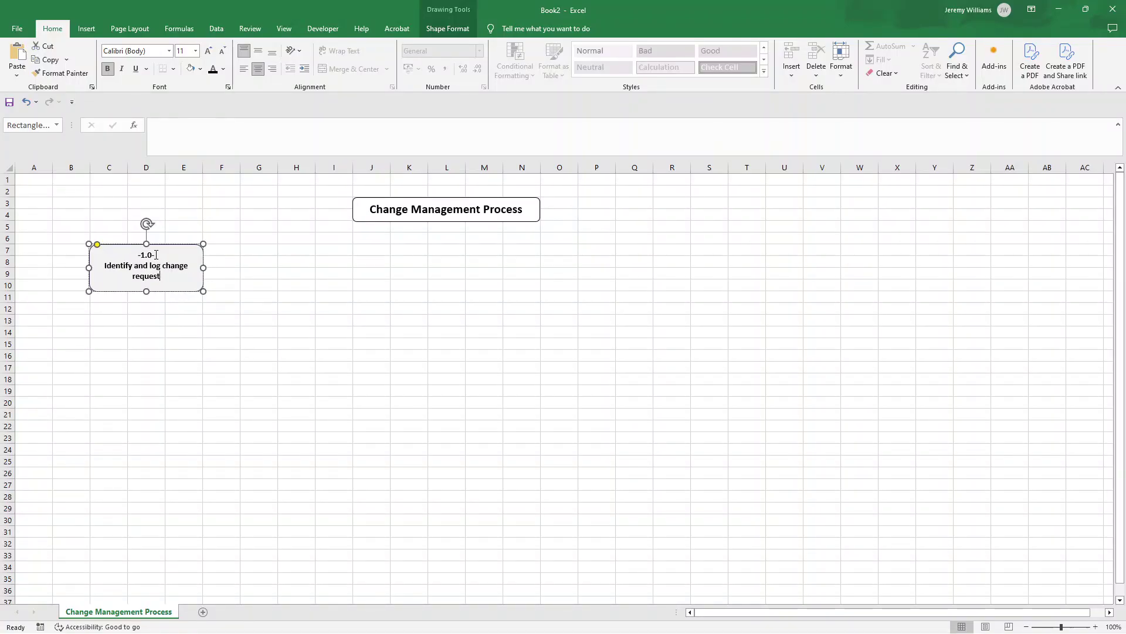
left_click(259, 343)
left_click(186, 244)
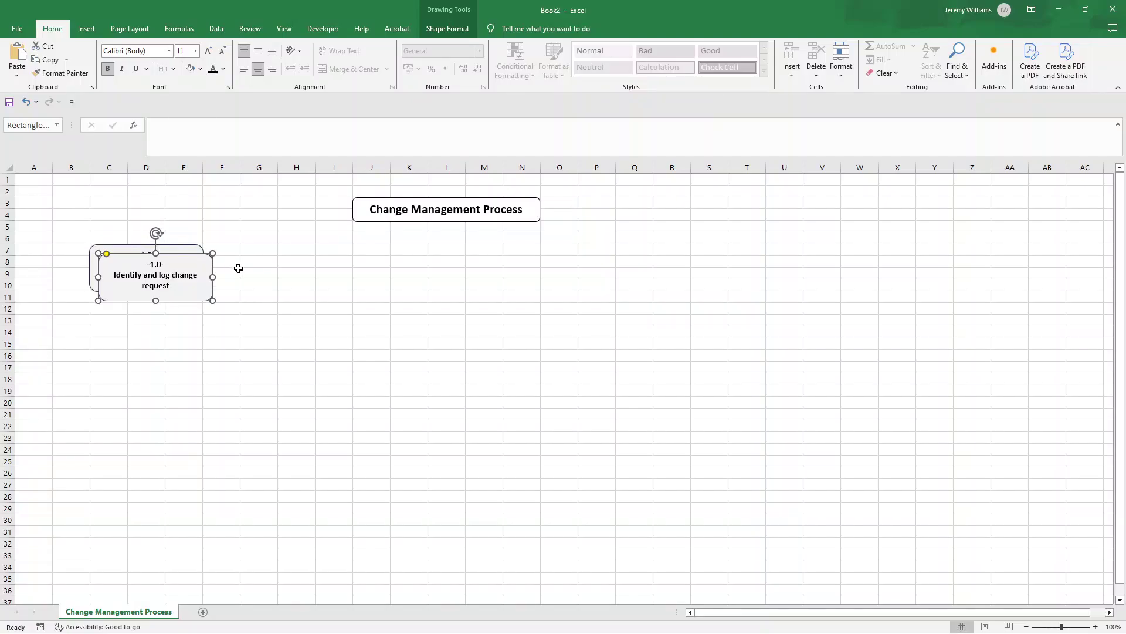
Step: Copy box 1.0 below itself and relabel it '-1.1- Complete the change request form'
left_click_drag(188, 245, 187, 302)
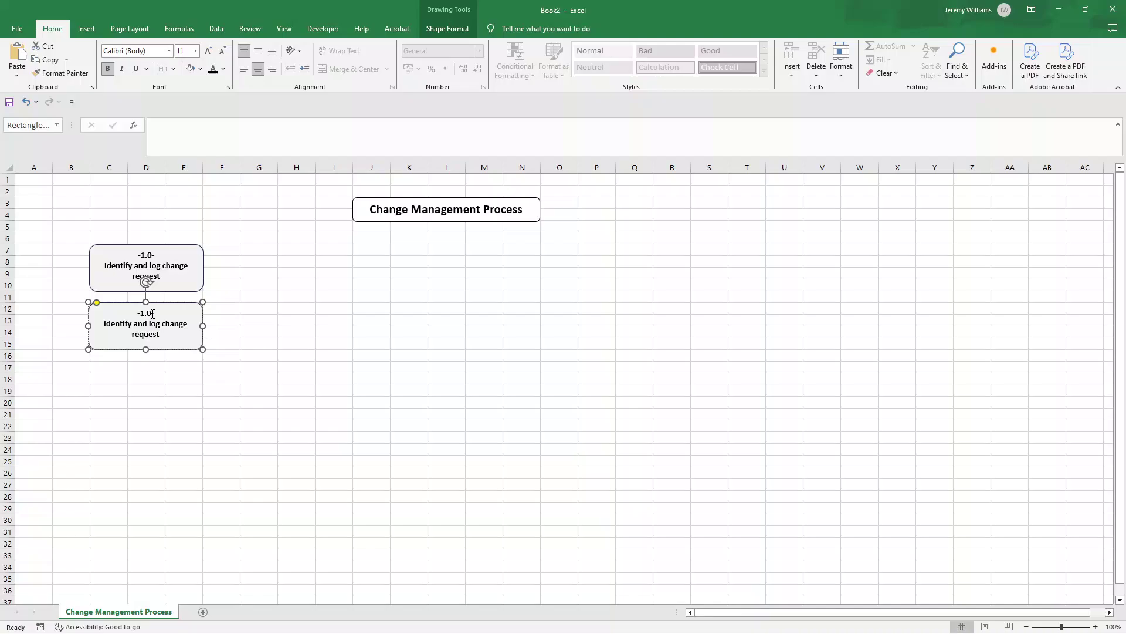
triple_click(146, 330)
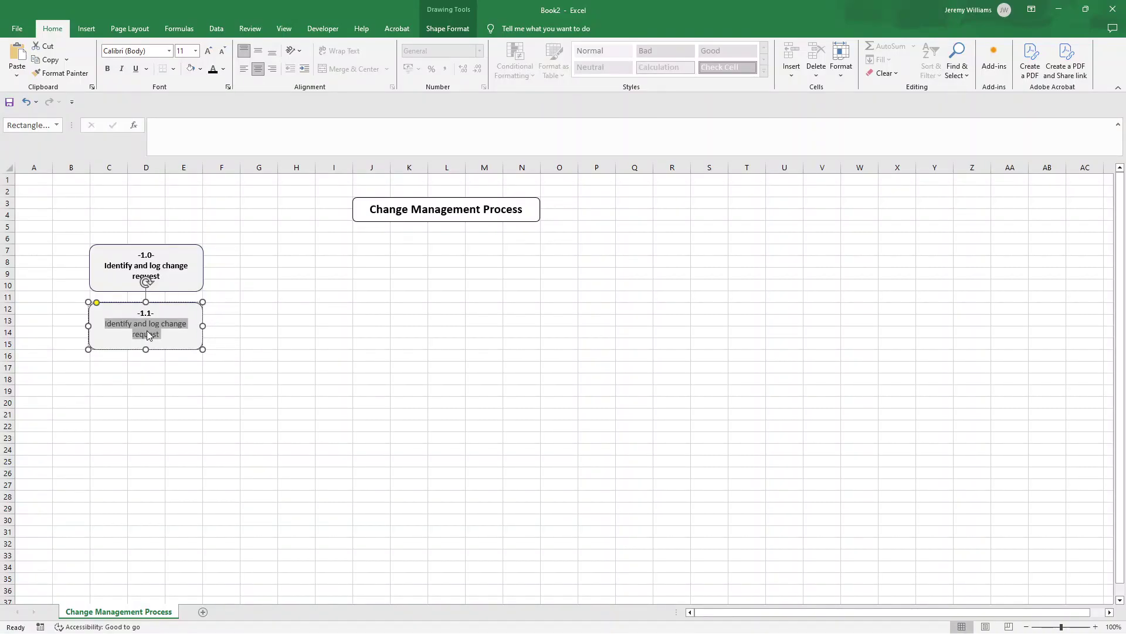
type("Complete the change request form")
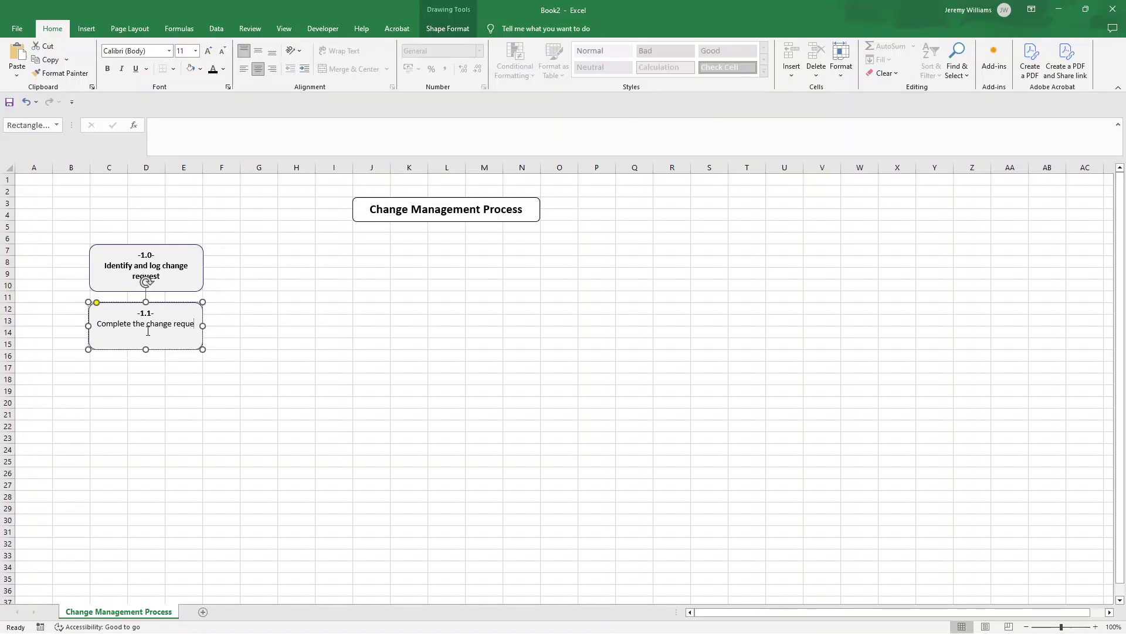
left_click(216, 389)
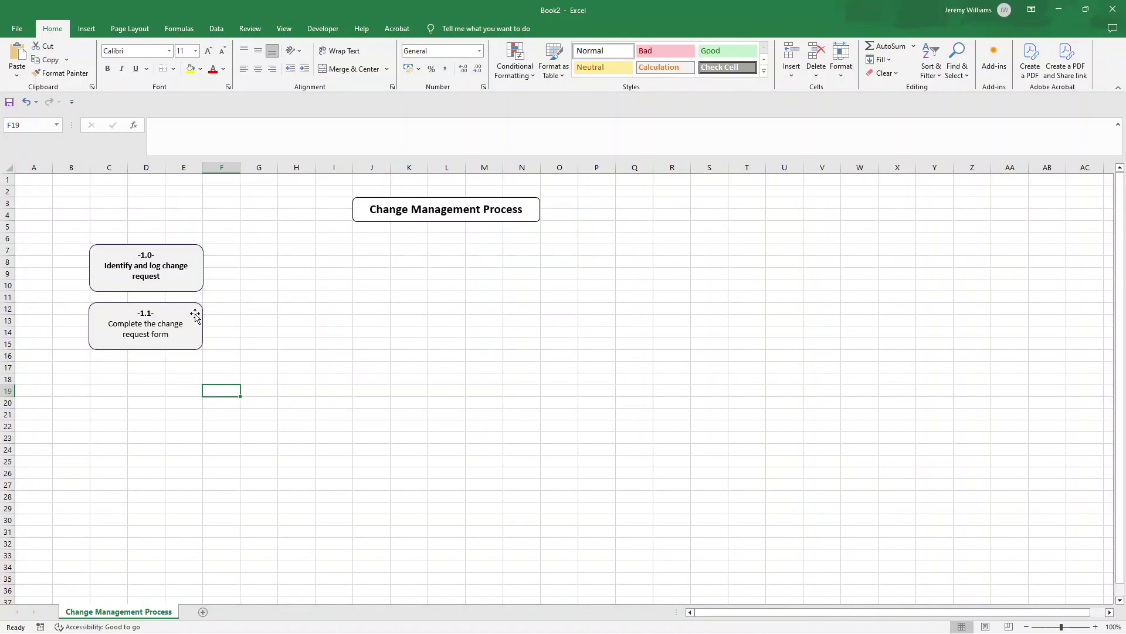
Step: Copy box 1.1 below itself to start the -1.2- step box
left_click(195, 316)
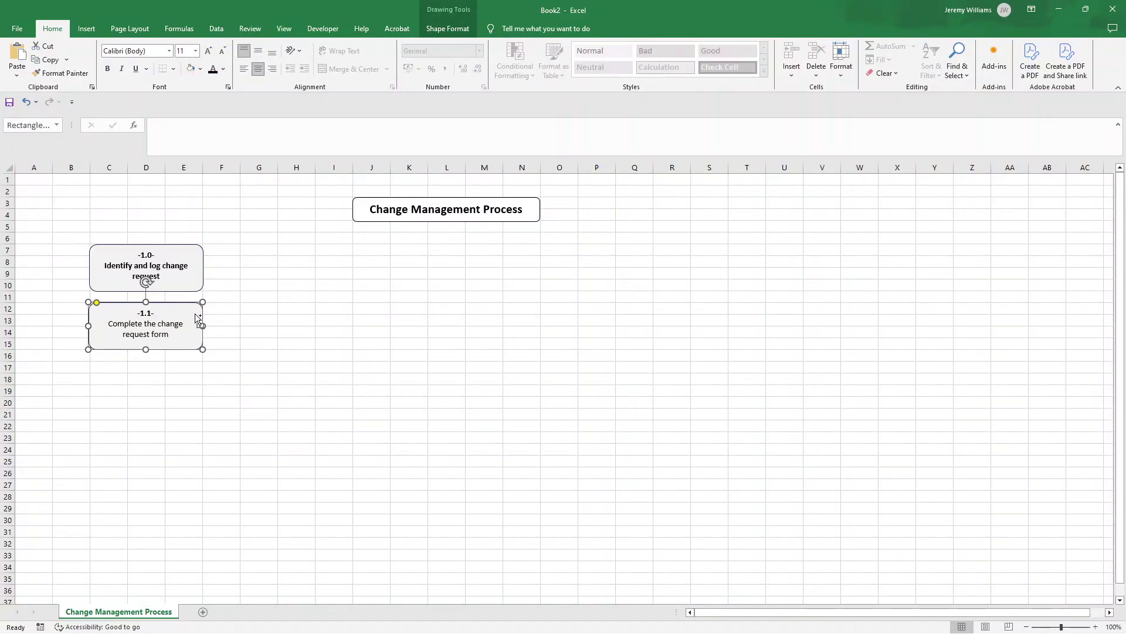
left_click_drag(196, 318, 196, 368)
left_click(157, 370)
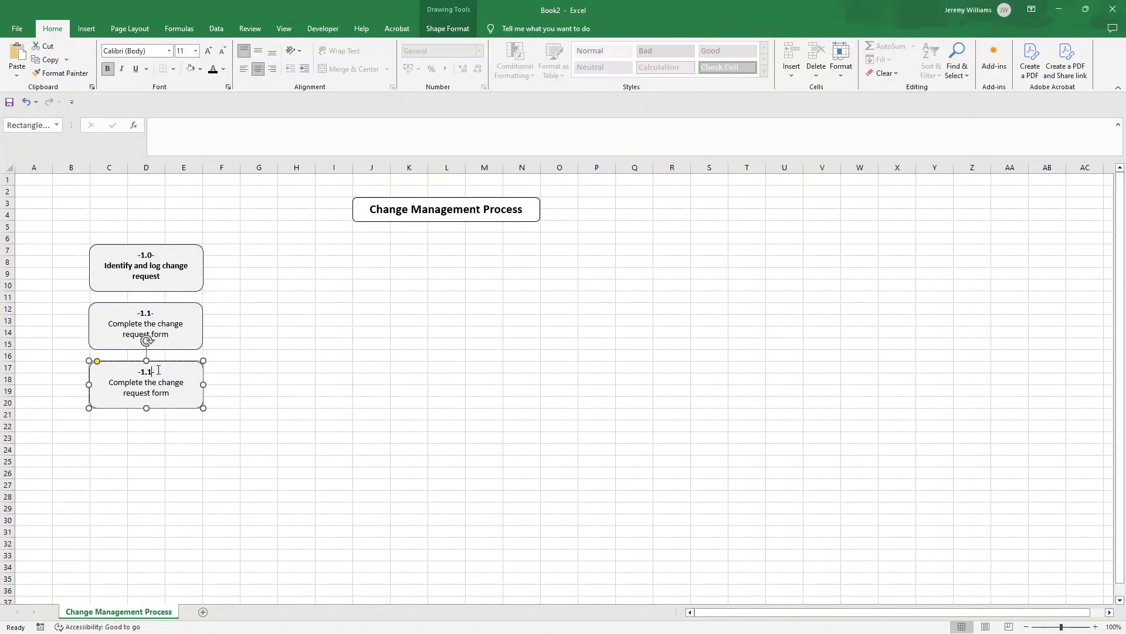
triple_click(156, 387)
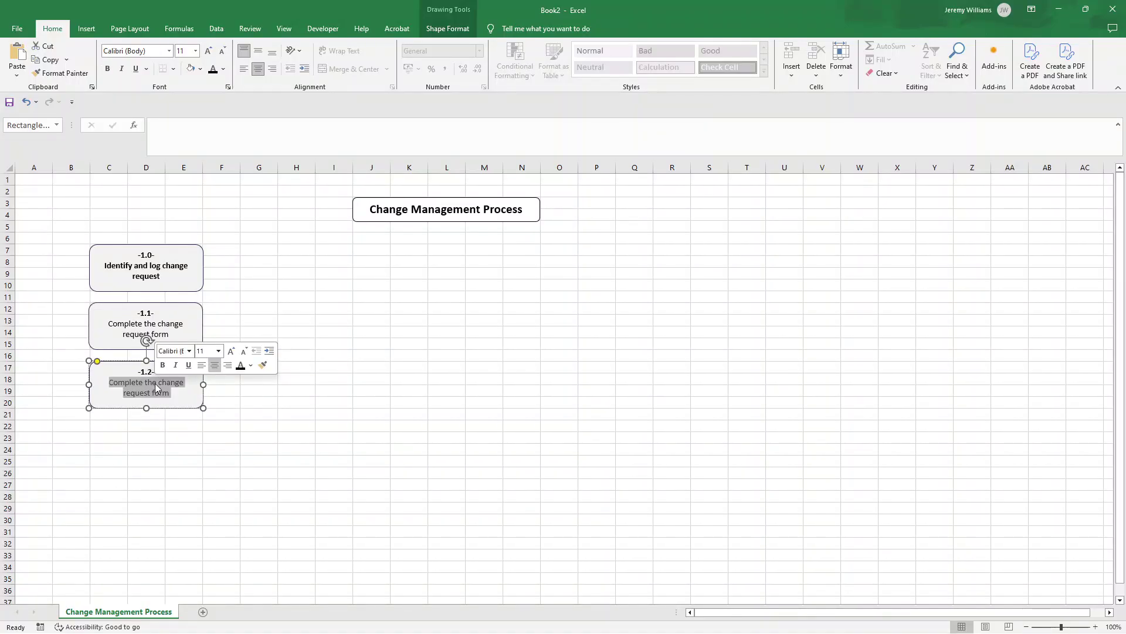
type("S")
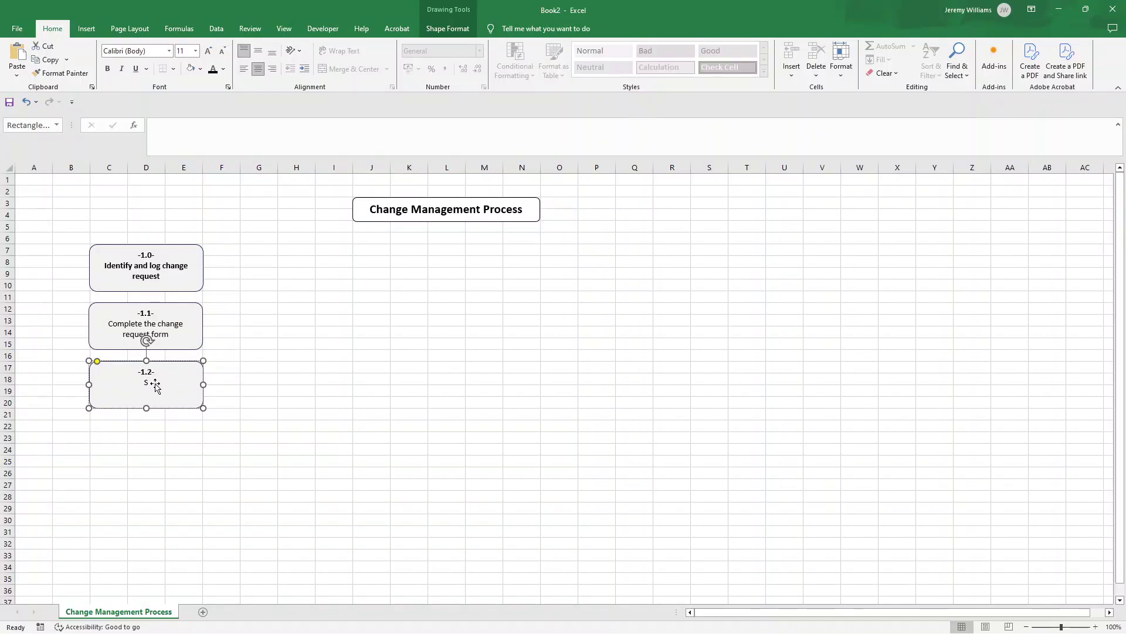
Step: Insert 'and submit' into box 1.1 and label box 1.2 'Acknowledge the receipt'
left_click(134, 323)
type("and ")
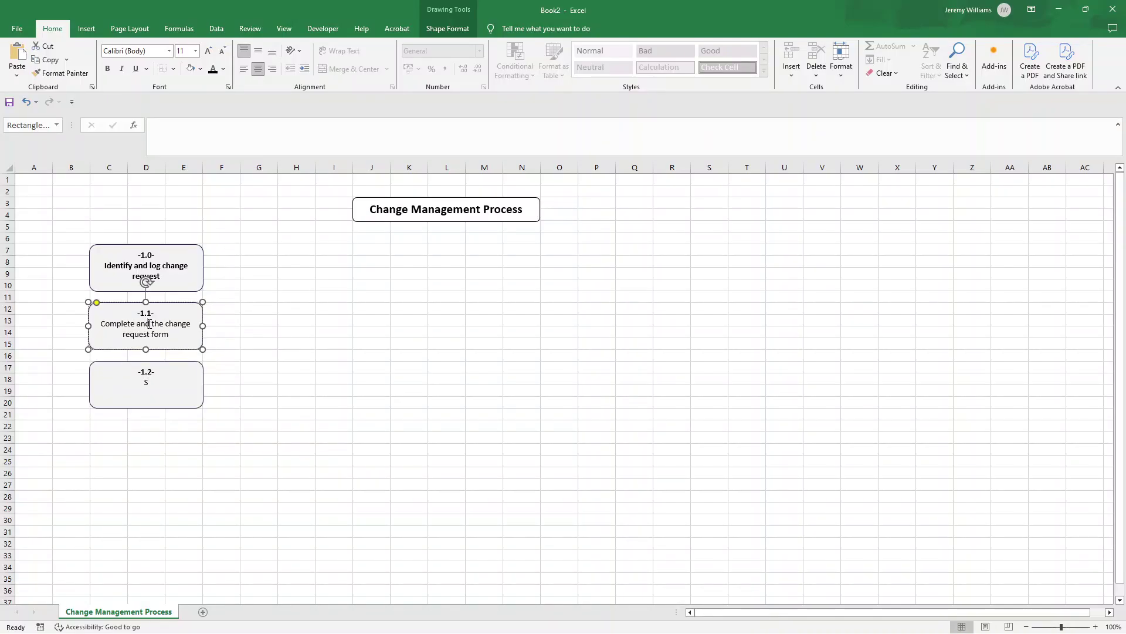
type(" submit")
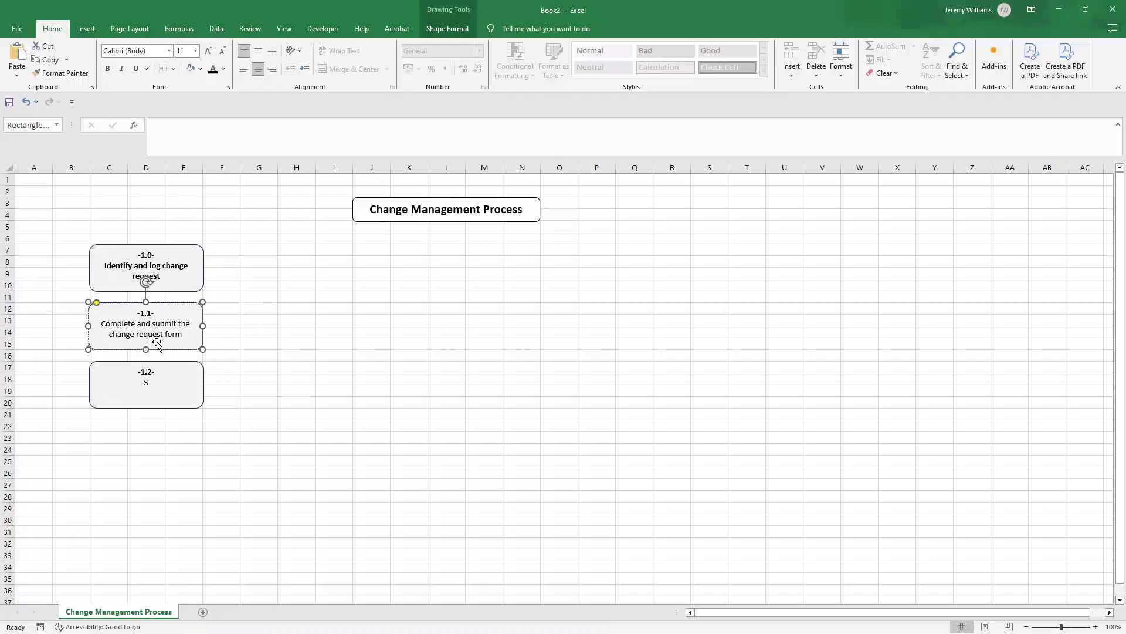
left_click(150, 381)
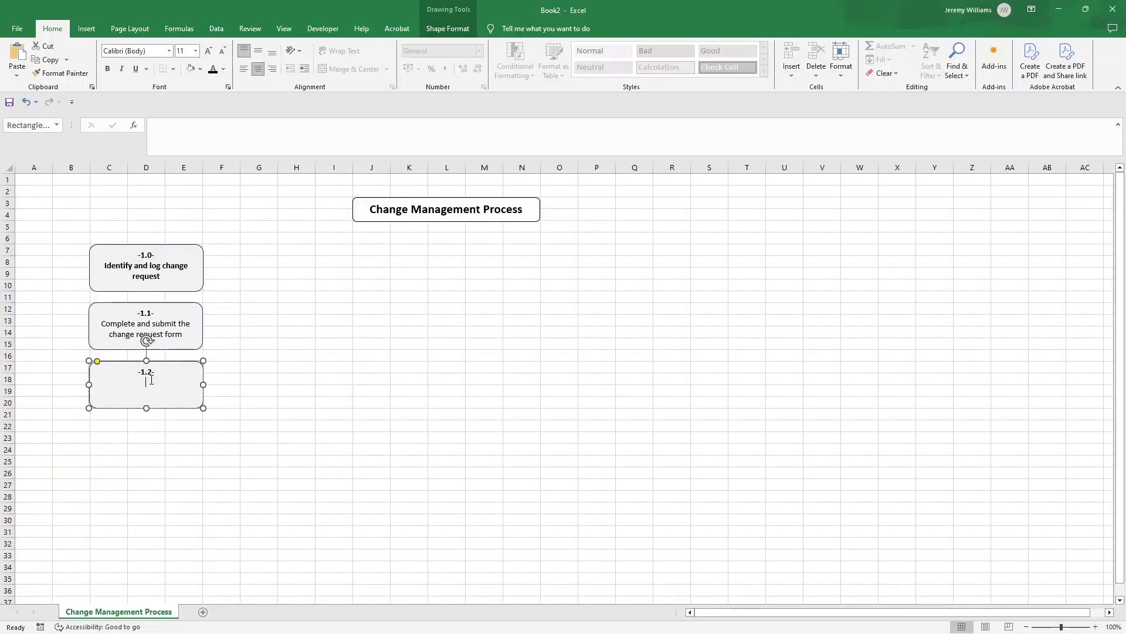
type("Acknowledge the receipt")
key("Escape")
Step: Paste a copy of box 1.2 and line it up underneath it
key("ctrl+c")
left_click(163, 414)
key("ctrl+v")
left_click_drag(222, 414, 179, 422)
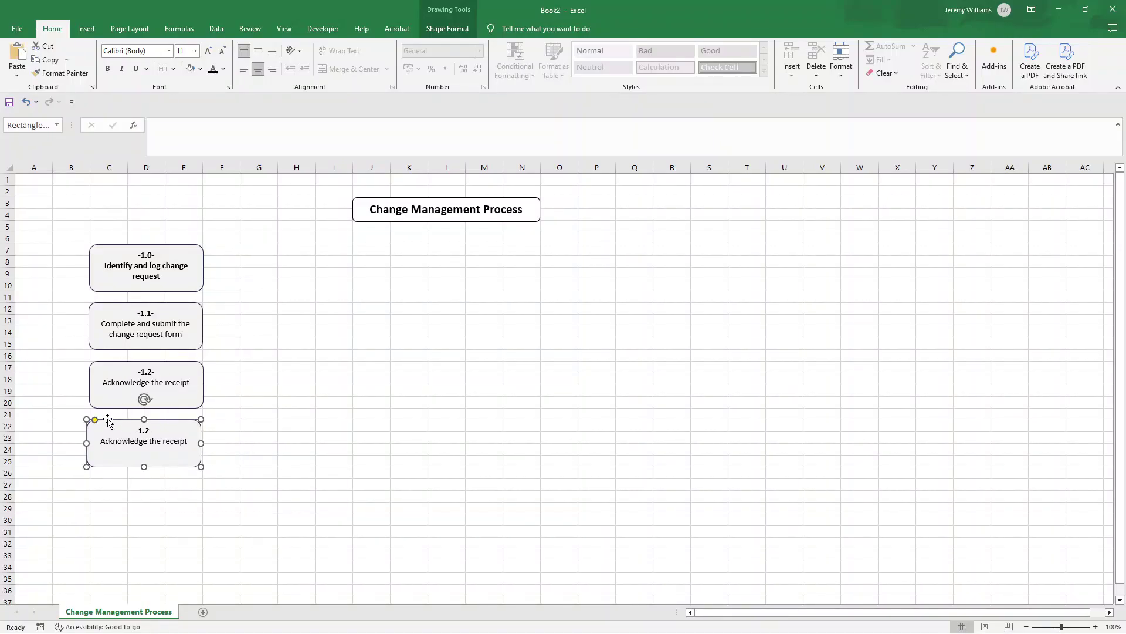
left_click(213, 427)
Step: Renumber the new box -1.3- and describe it as 'Record details in the system'
triple_click(163, 435)
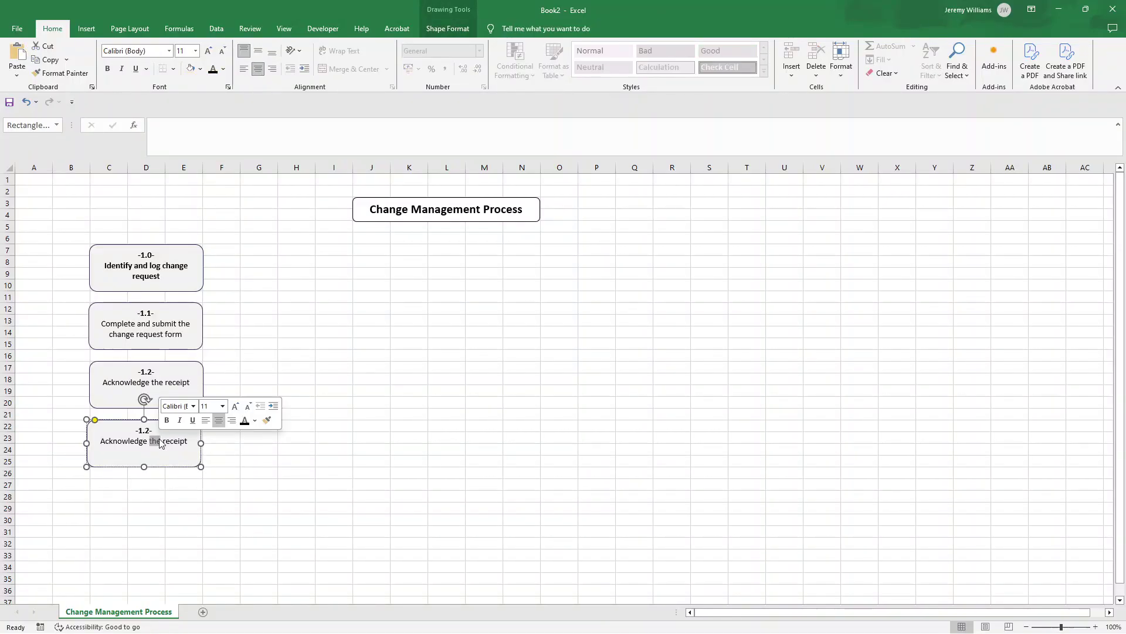
left_click(151, 430)
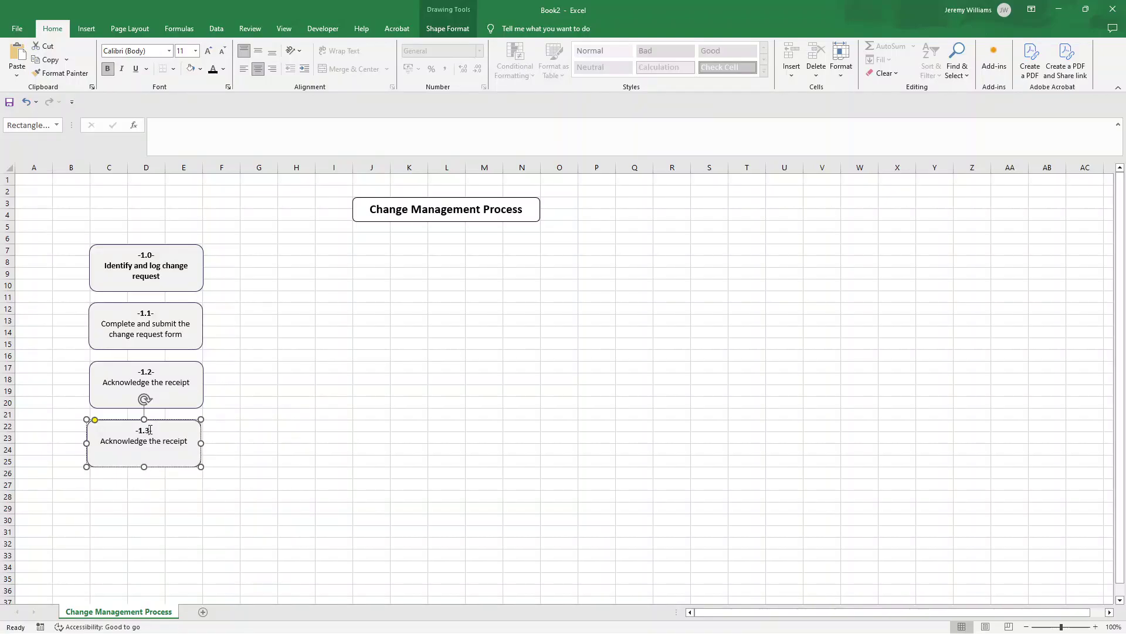
triple_click(154, 441)
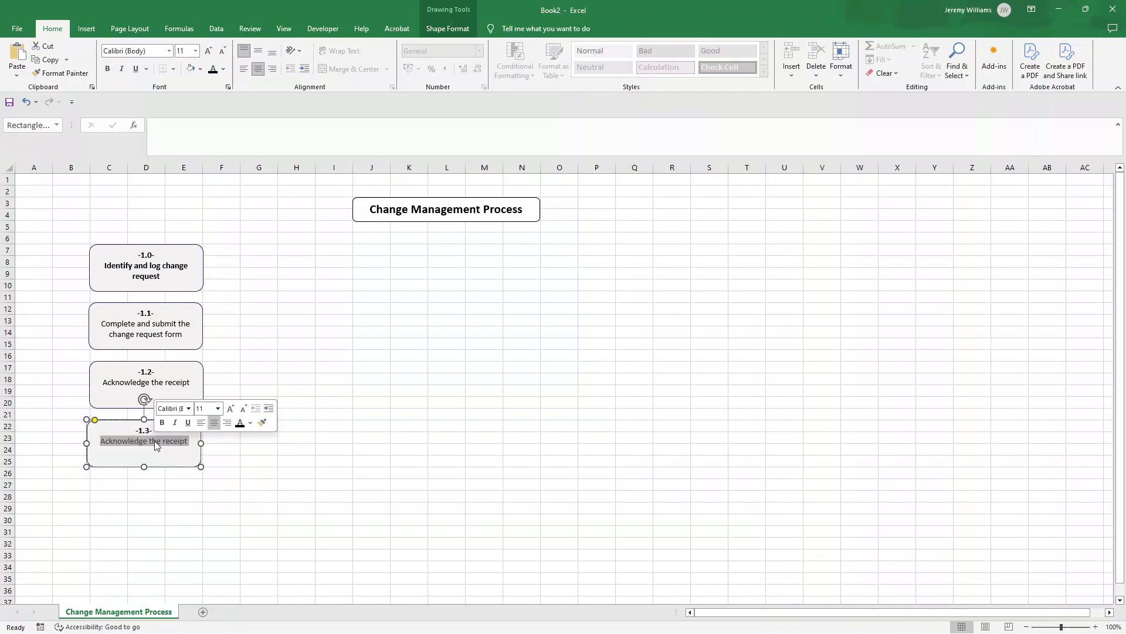
type("Record")
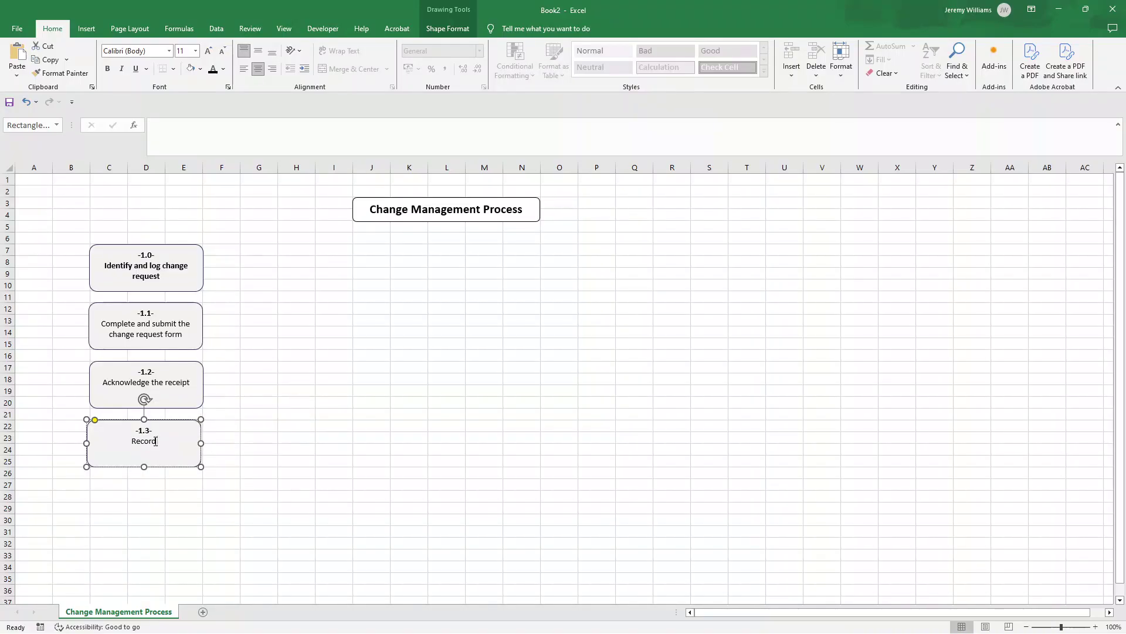
type(" details in the system")
Step: Copy box 1.3 below itself and relabel it '-1.4- Assign a preliminary priority'
left_click(244, 445)
left_click(199, 442)
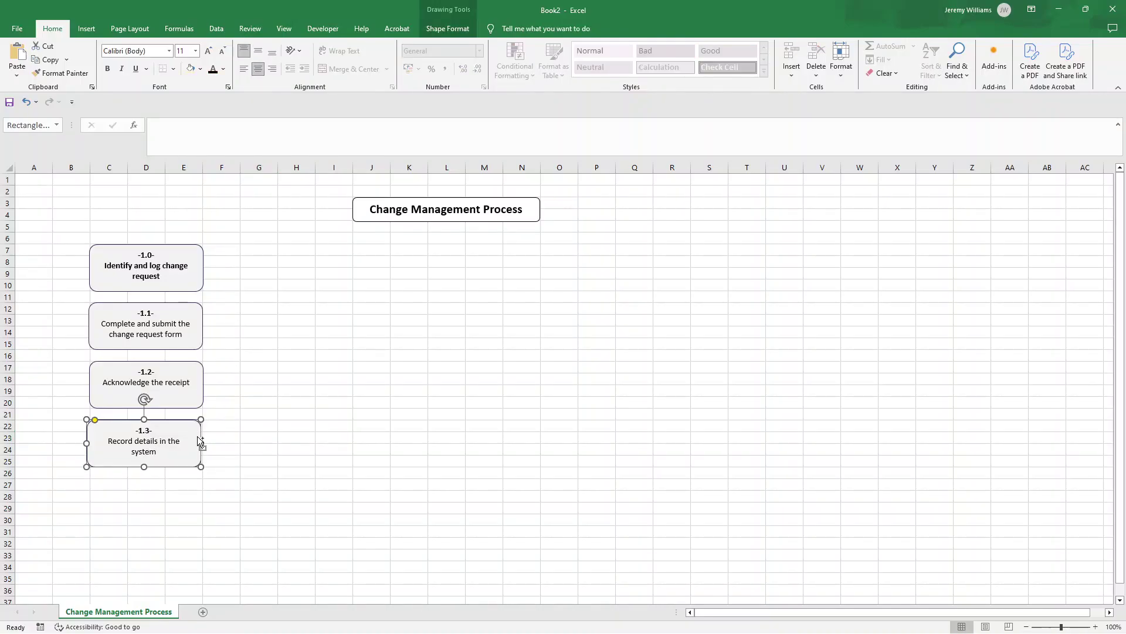
left_click_drag(199, 427, 200, 478)
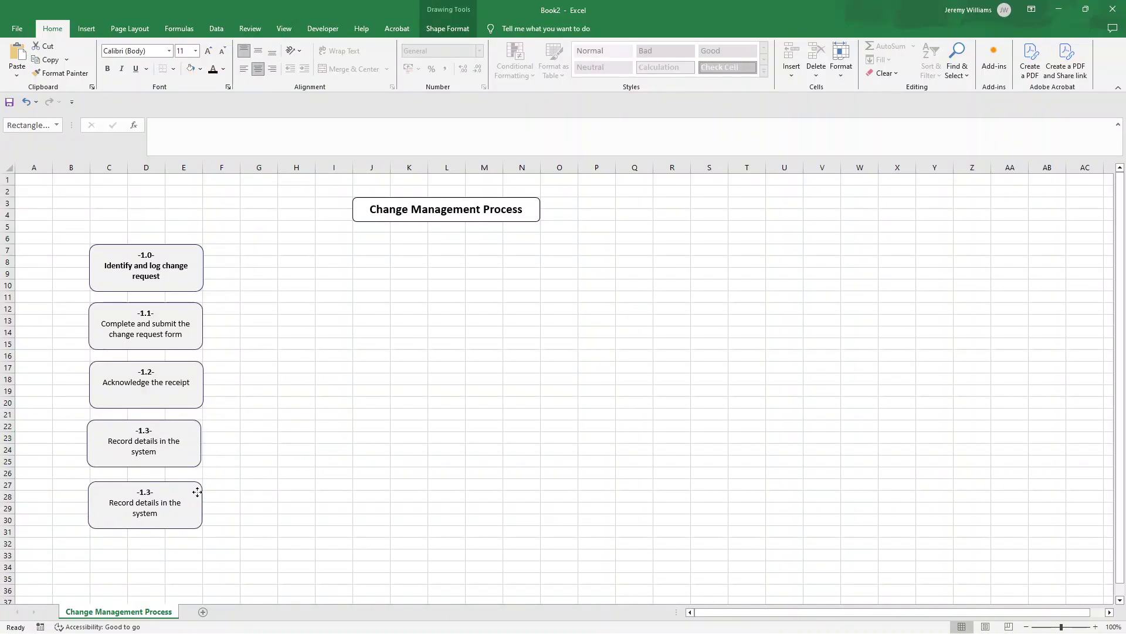
left_click(197, 489)
left_click(151, 490)
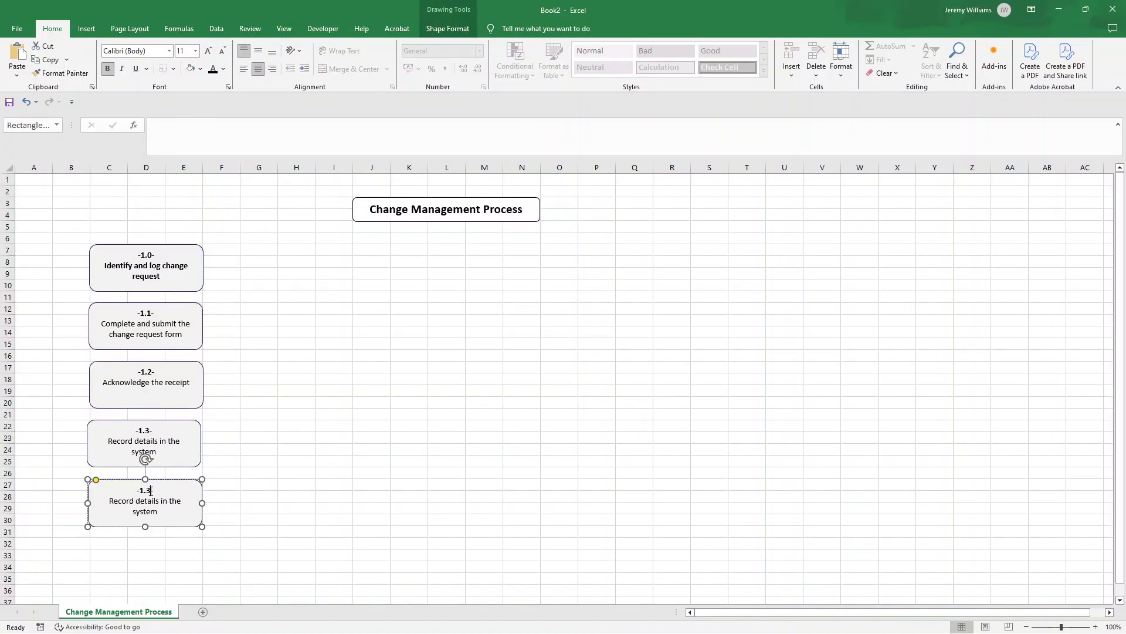
left_click(162, 517, "shift")
type("Assi")
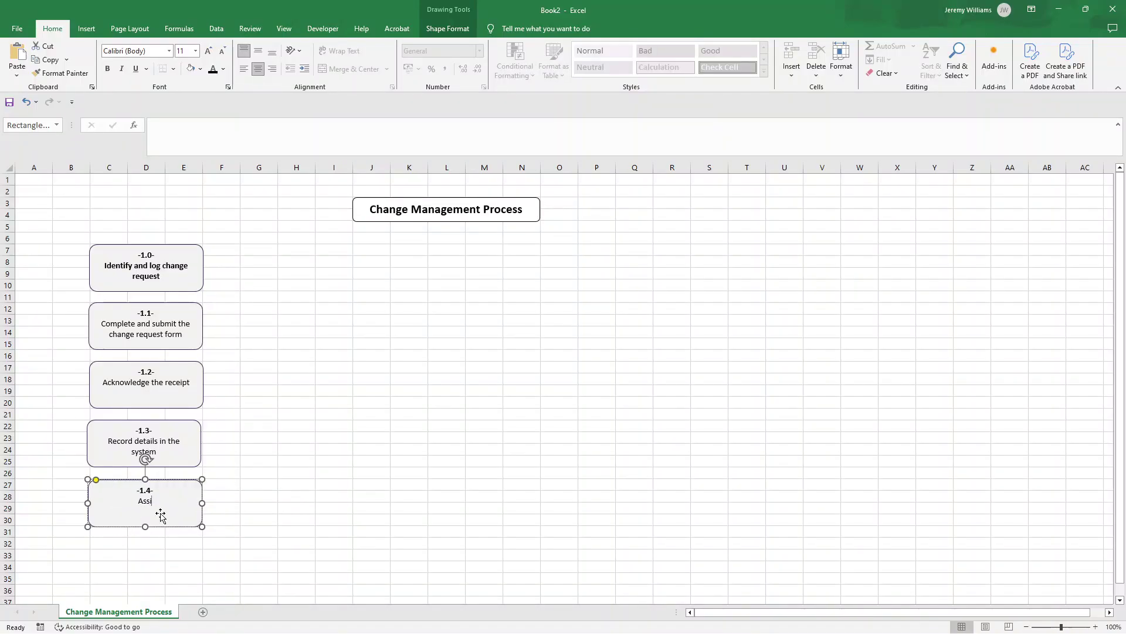
type("gn a preliminary priority")
left_click(256, 450)
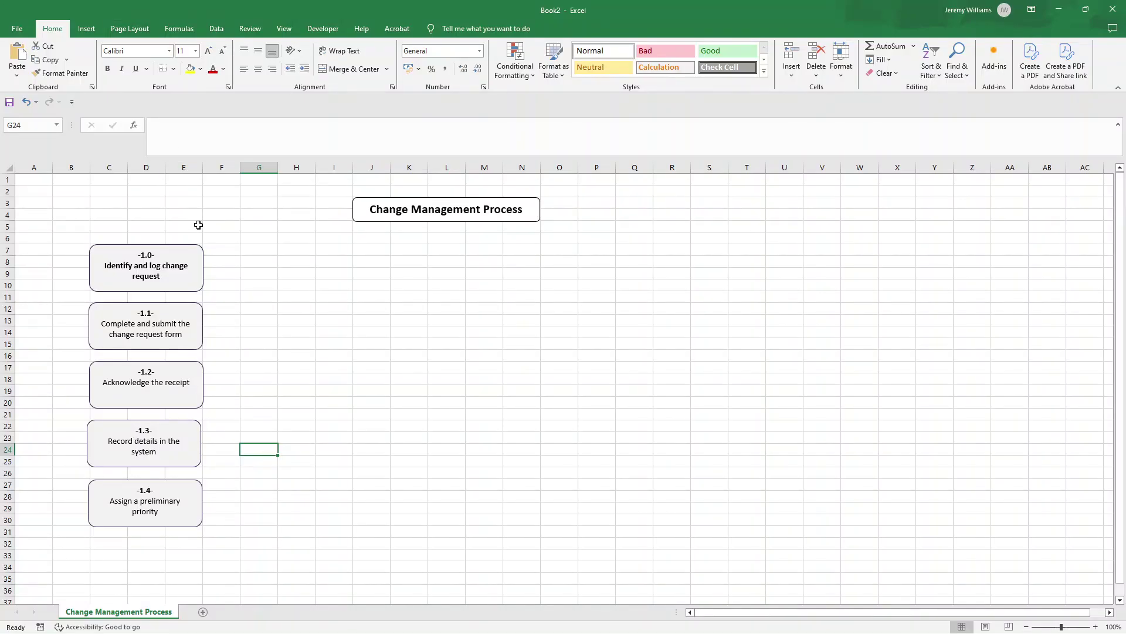
Step: Draw a black elbow arrow connector from the title's left side to box 1.0's top
left_click(87, 28)
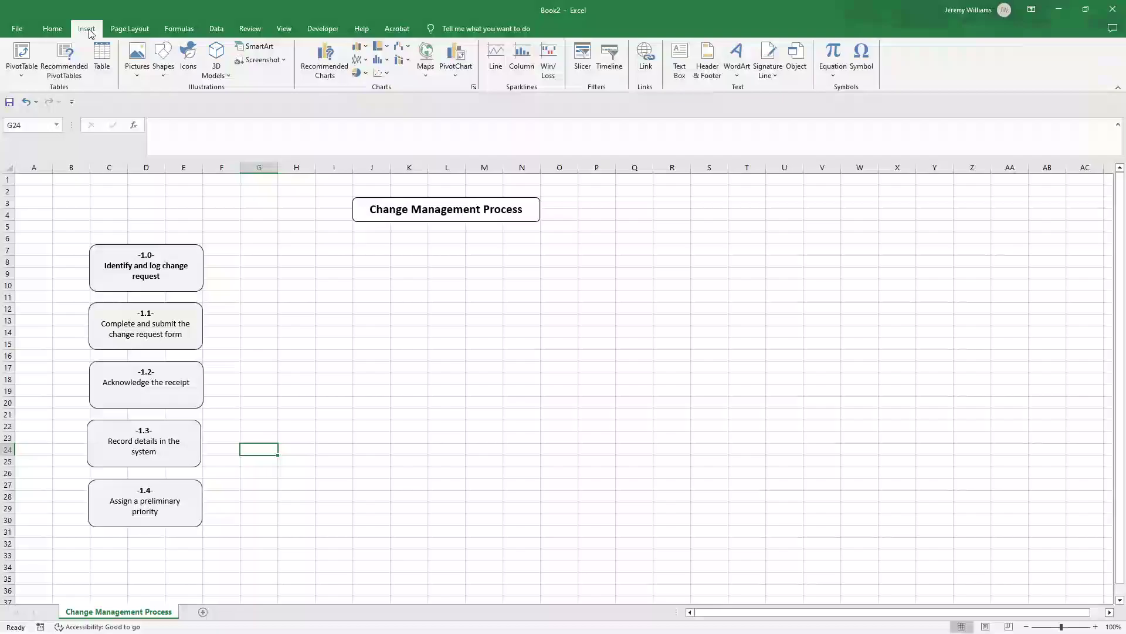
left_click(167, 71)
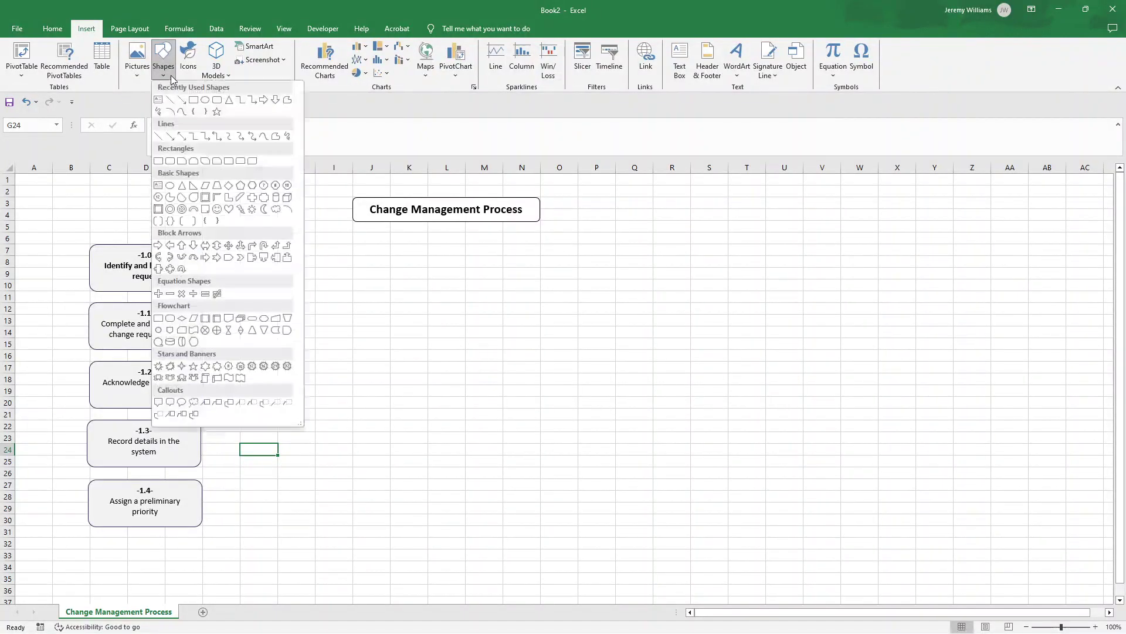
left_click(206, 141)
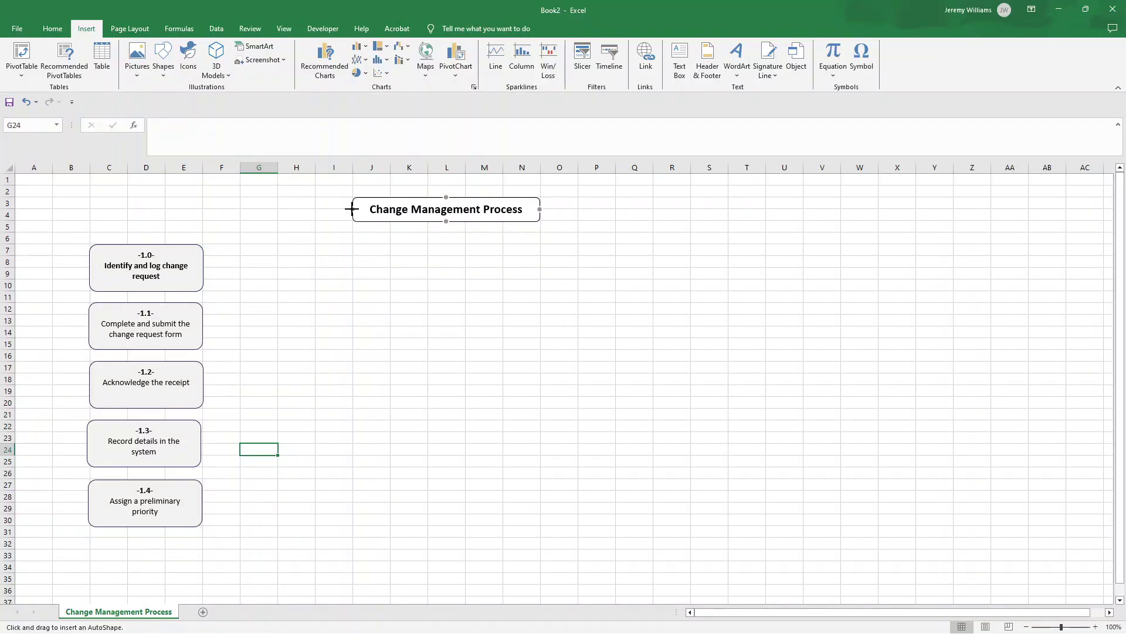
mouse_move(352, 209)
left_mouse_down()
mouse_move(239, 209)
mouse_move(146, 244)
left_mouse_up()
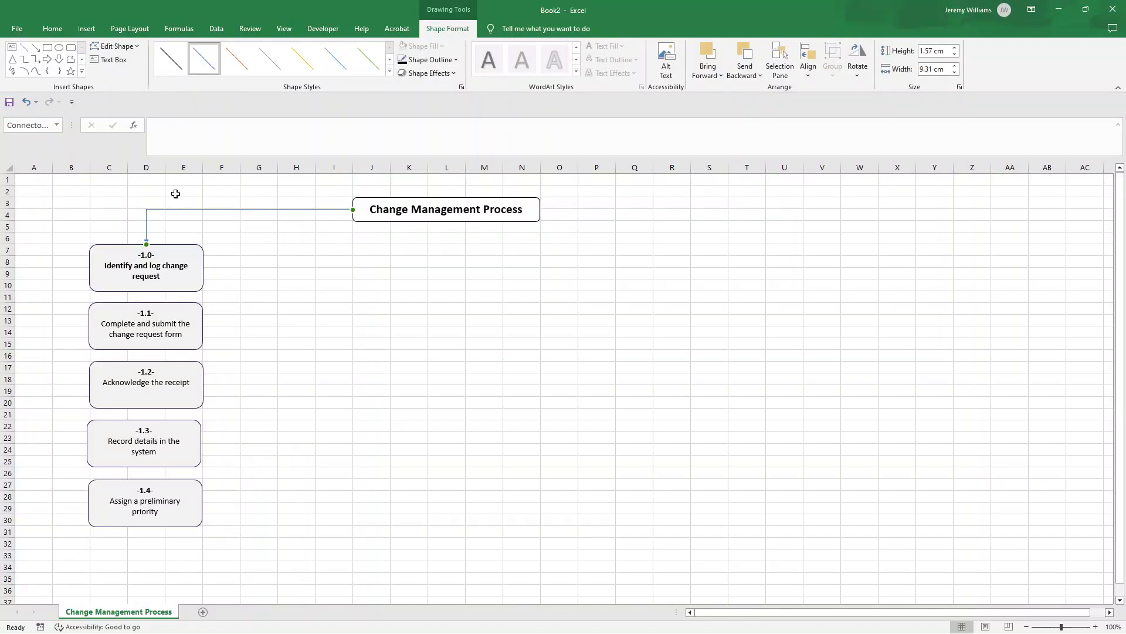
left_click(171, 59)
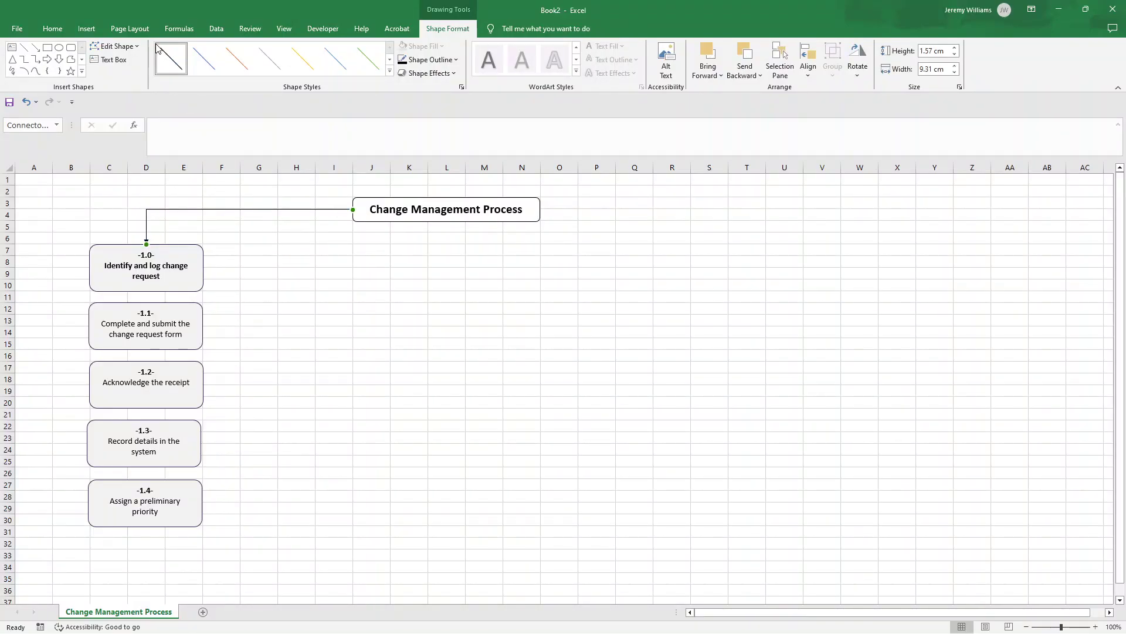
Step: Draw a black elbow arrow connector from box 1.0 to box 1.1
left_click(221, 242)
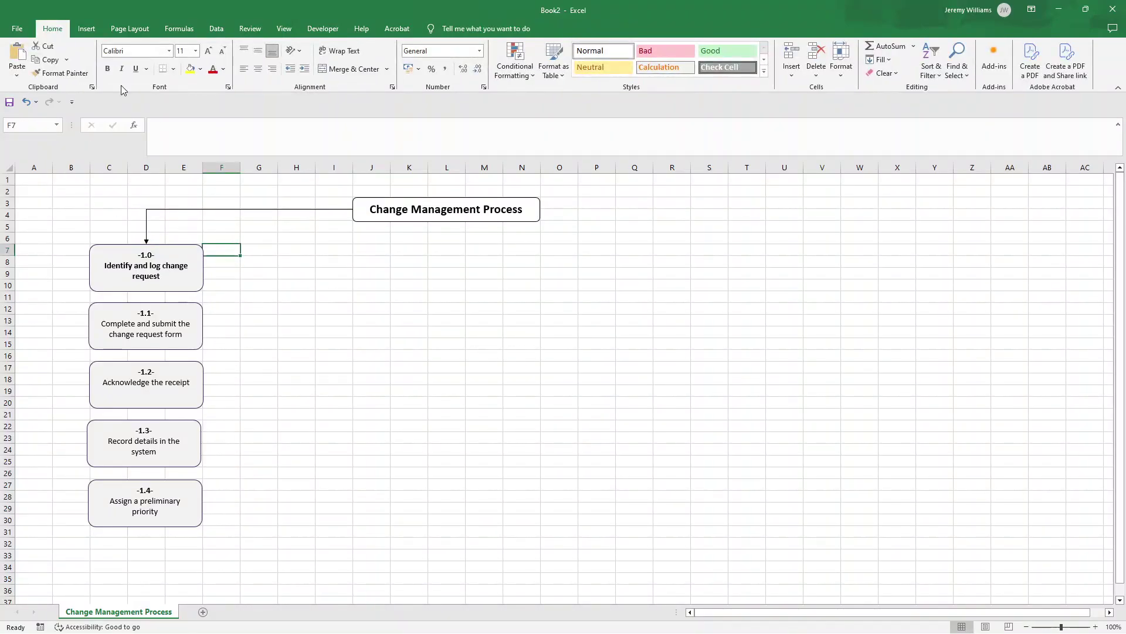
left_click(90, 33)
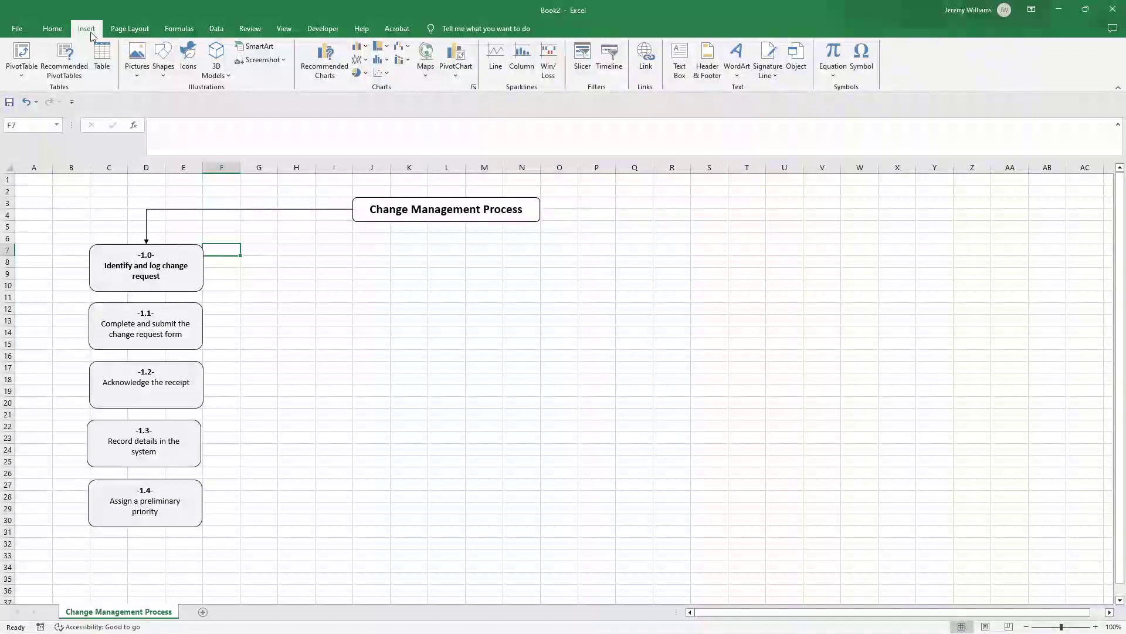
left_click(170, 74)
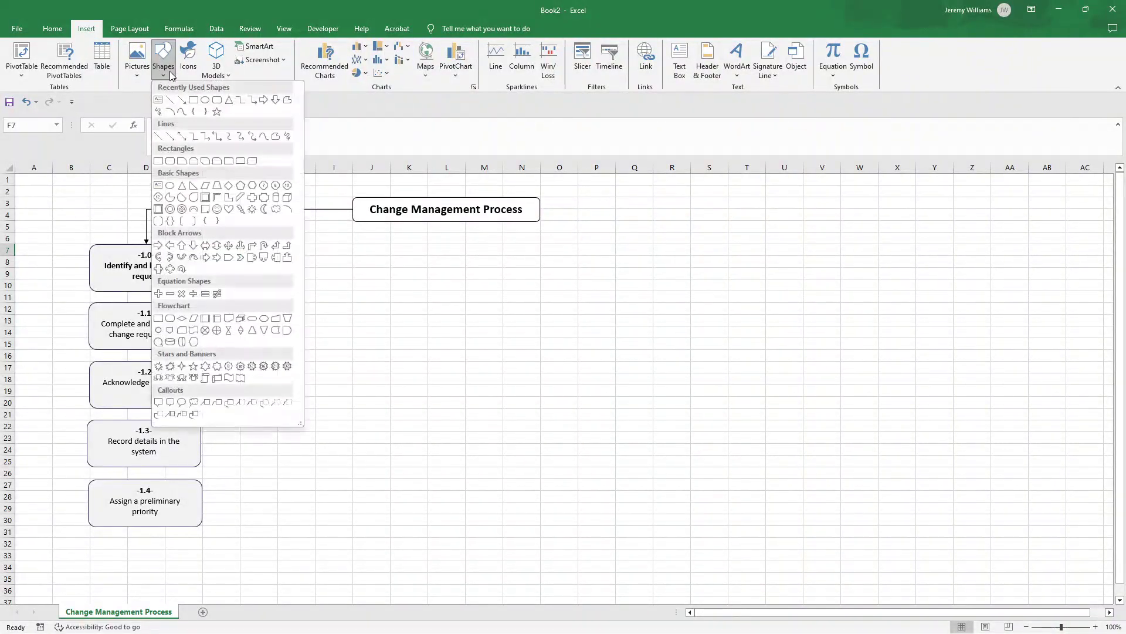
left_click(208, 141)
left_click_drag(89, 268, 87, 327)
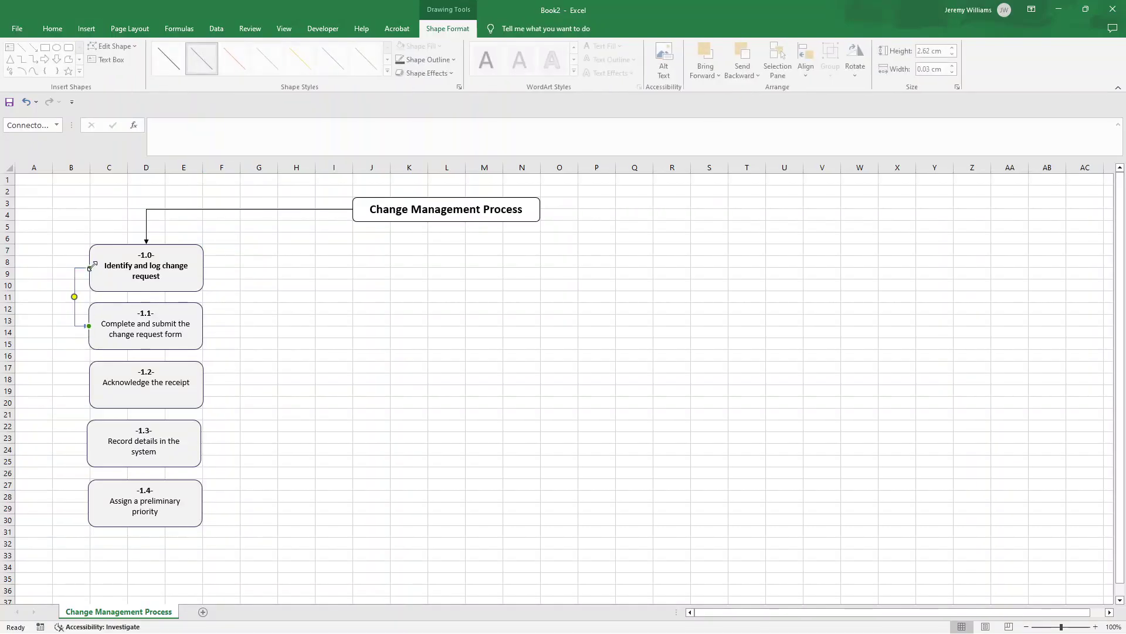
left_click(181, 57)
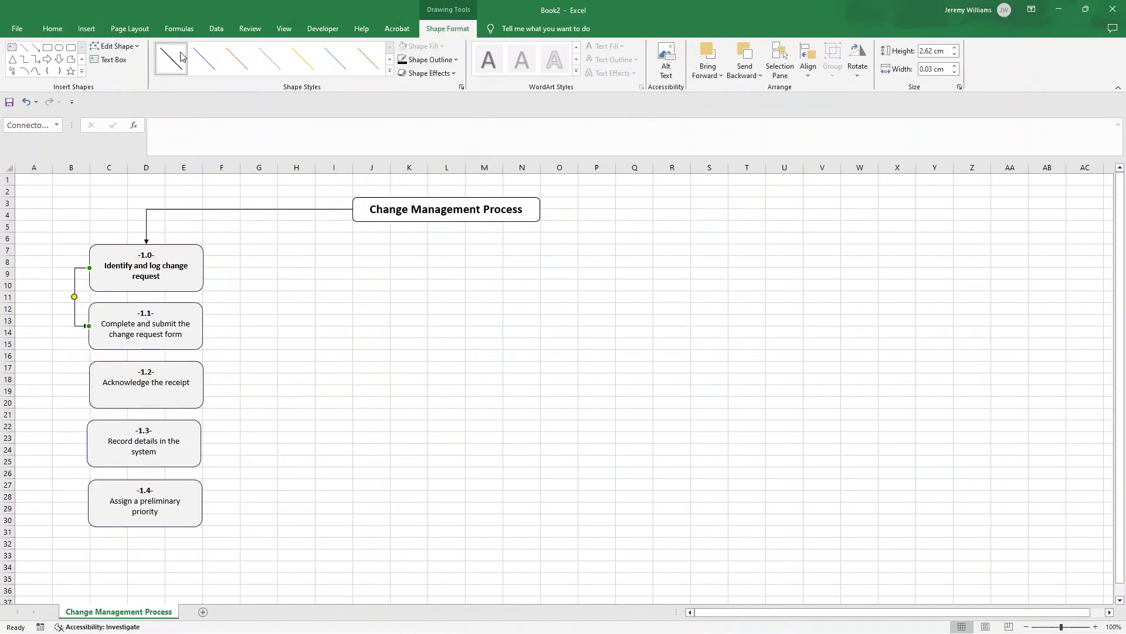
Step: Add elbow arrow connectors from box 1.1 to 1.2 and from box 1.2 to 1.3
left_click(87, 28)
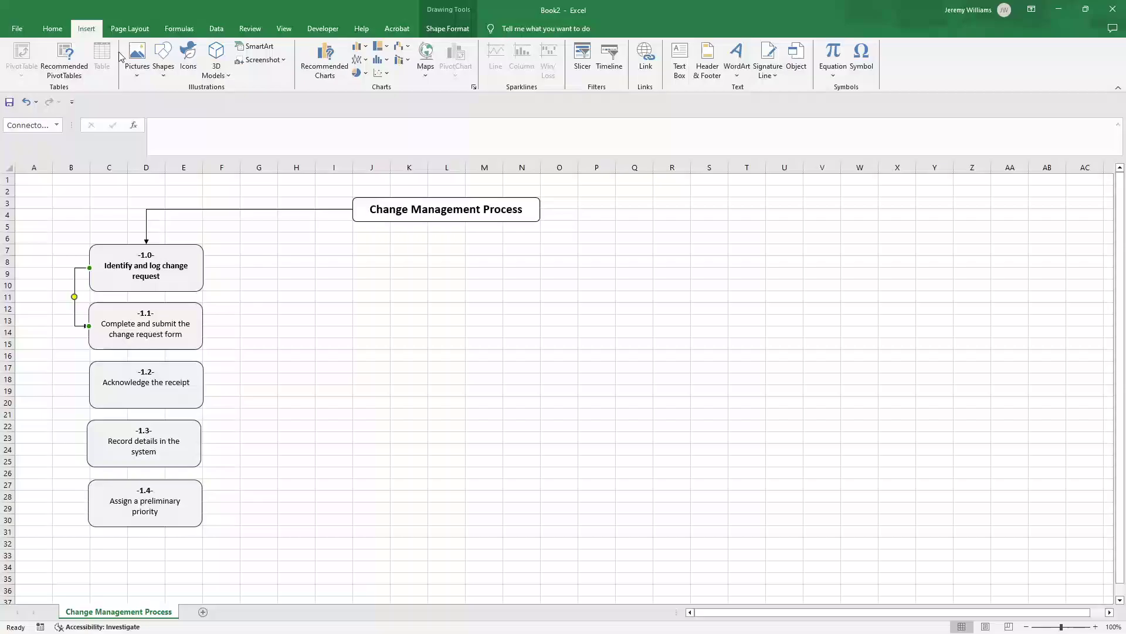
left_click(162, 59)
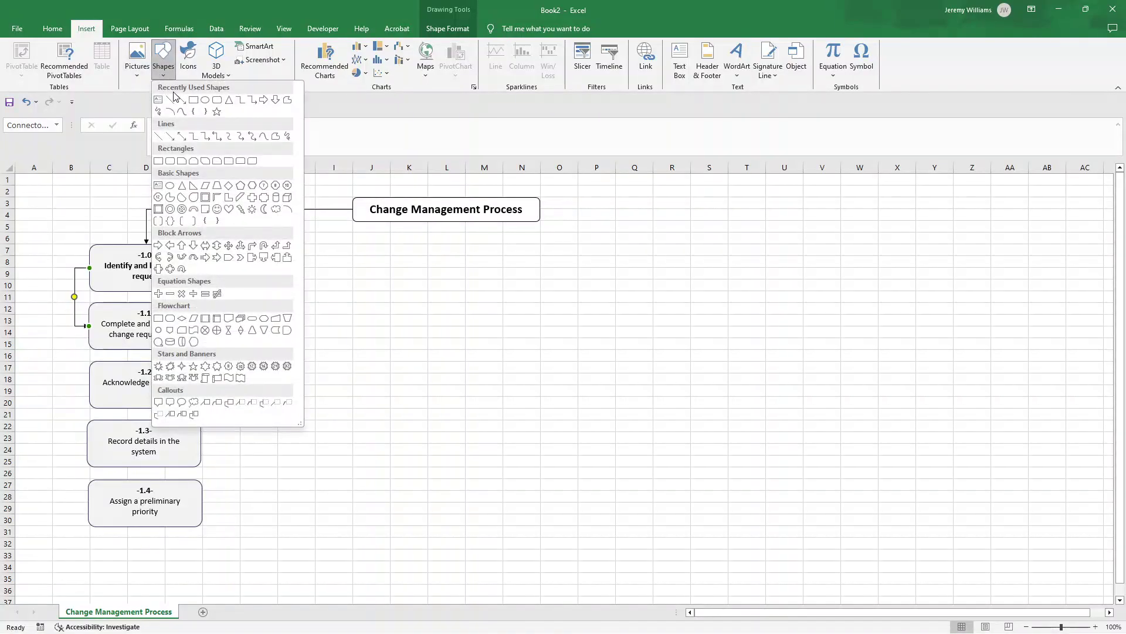
left_click(204, 144)
left_click_drag(87, 325, 88, 385)
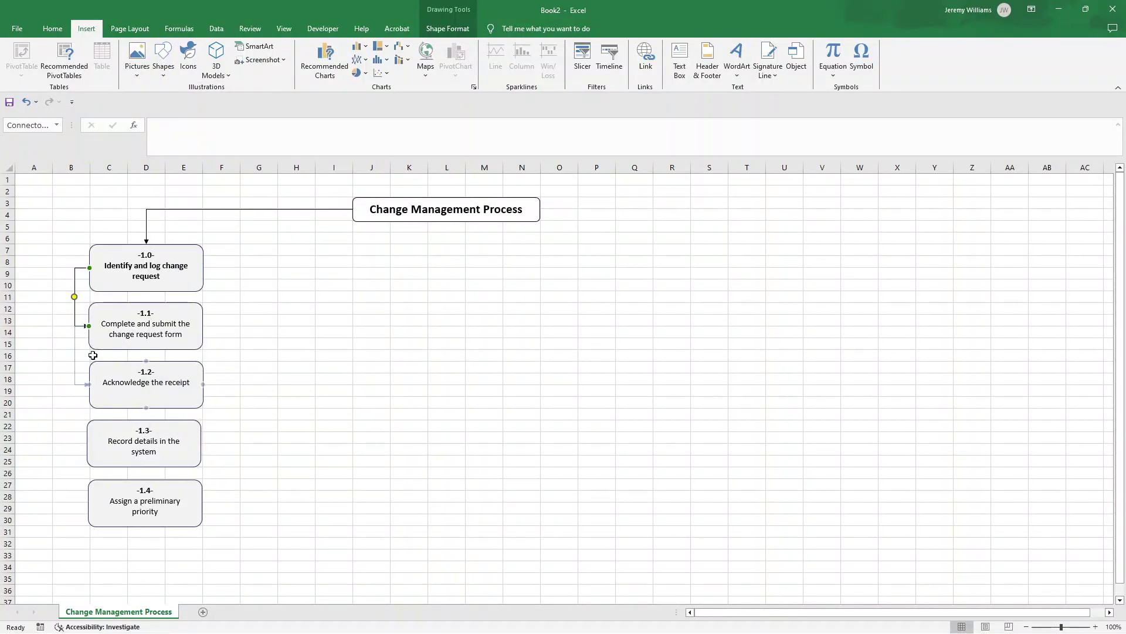
left_click(89, 29)
left_click(163, 66)
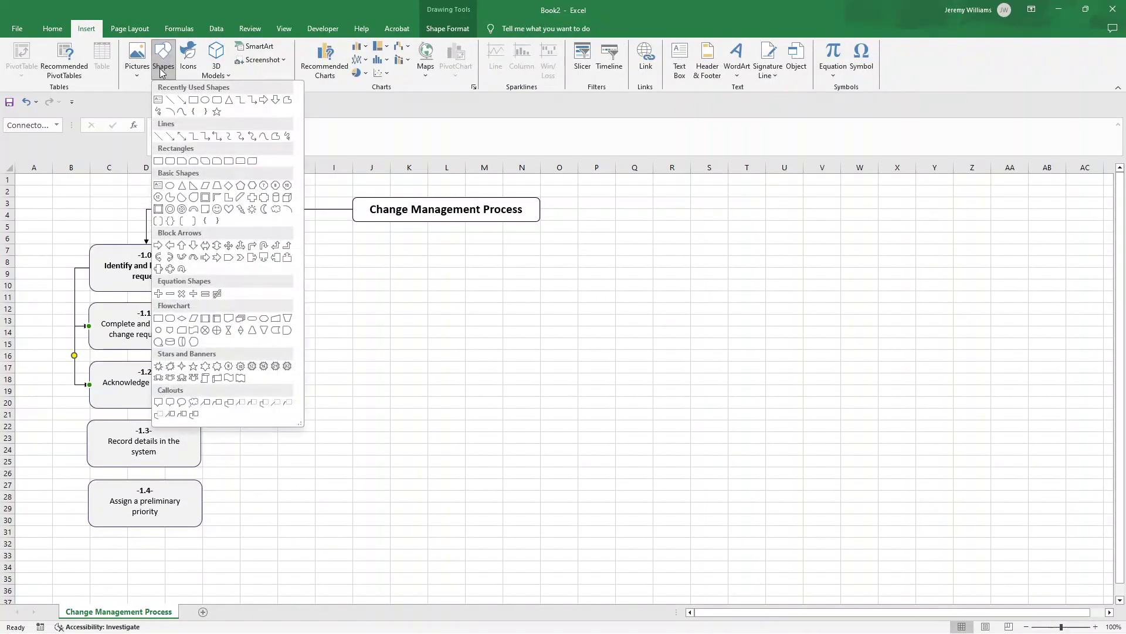
left_click(205, 137)
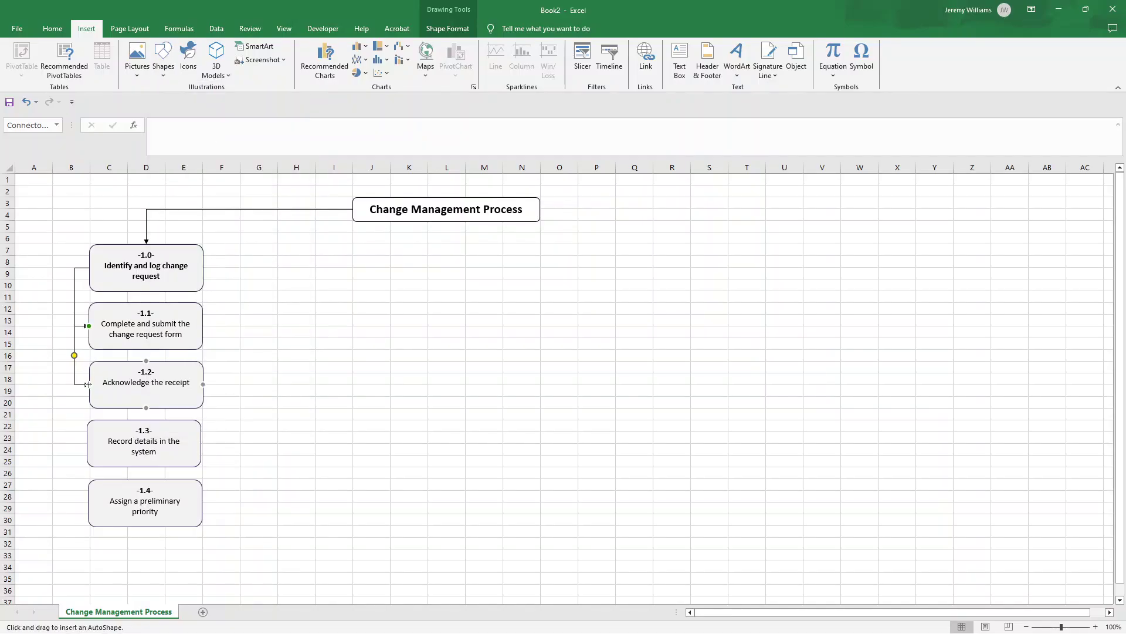
left_click_drag(88, 385, 88, 444)
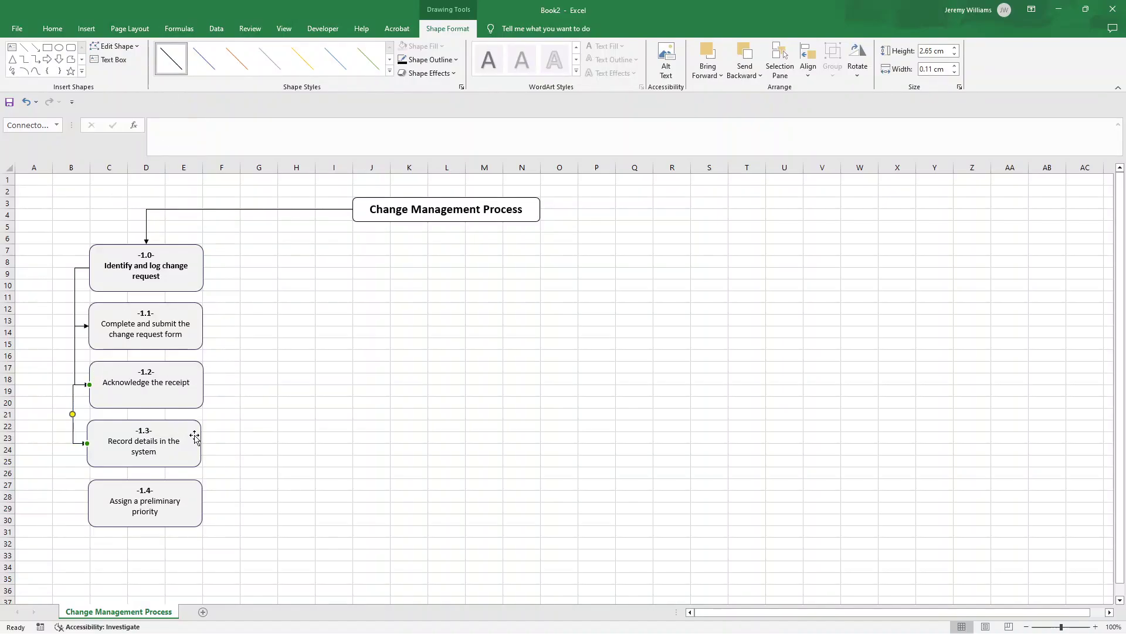
Step: Align the connectors' vertical runs onto the shared line left of the boxes
key("Escape")
left_click(72, 393)
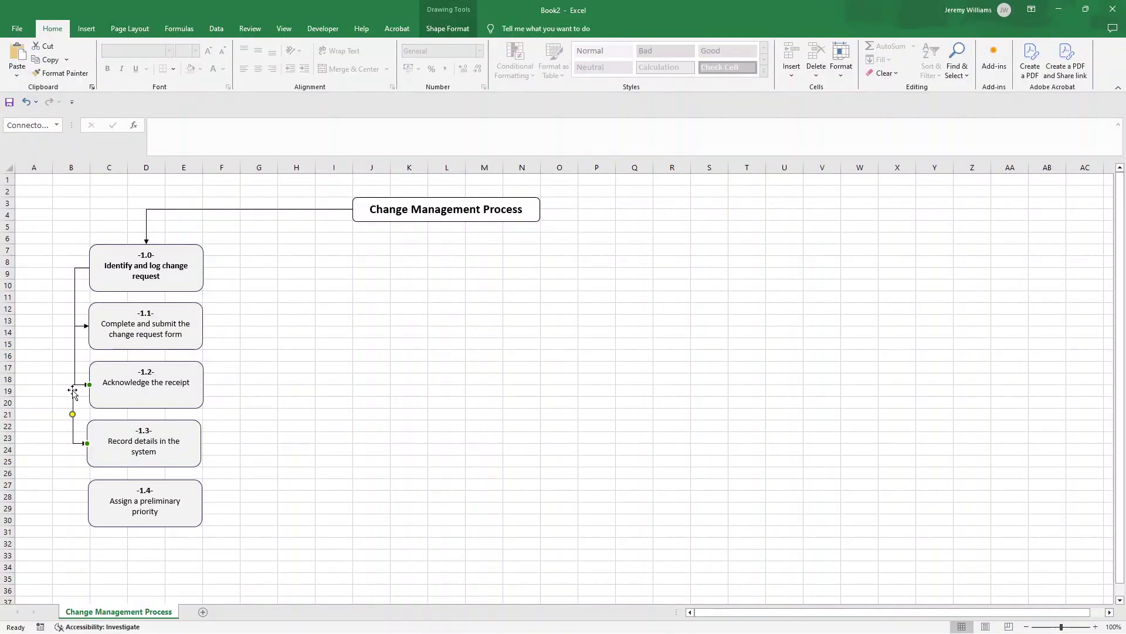
left_click_drag(73, 391, 74, 390)
key("Escape")
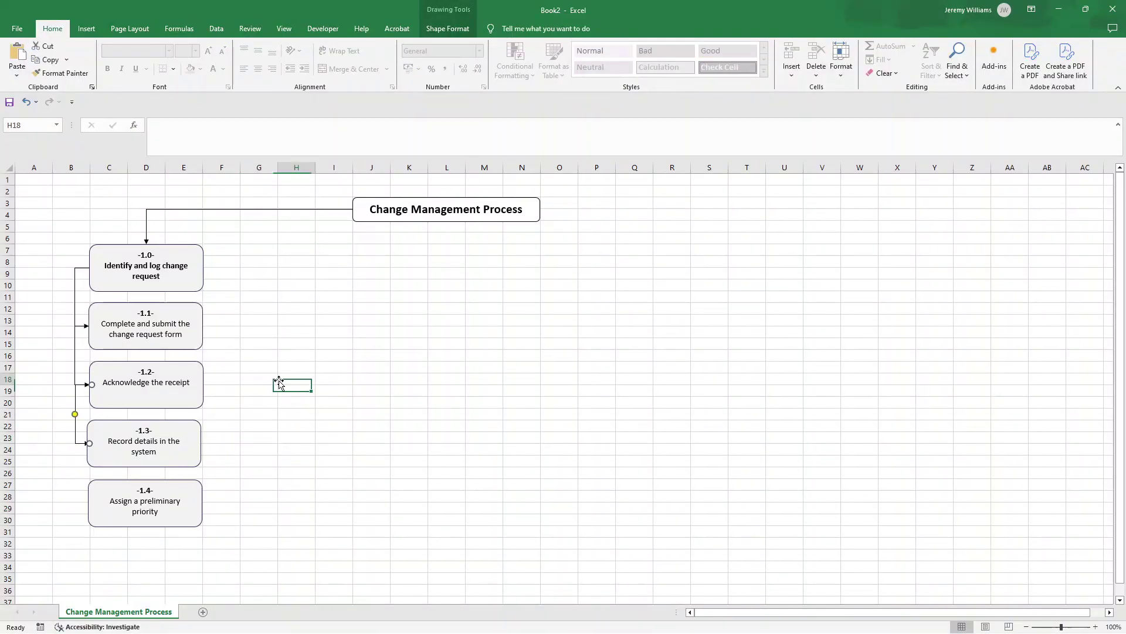
left_click(76, 391)
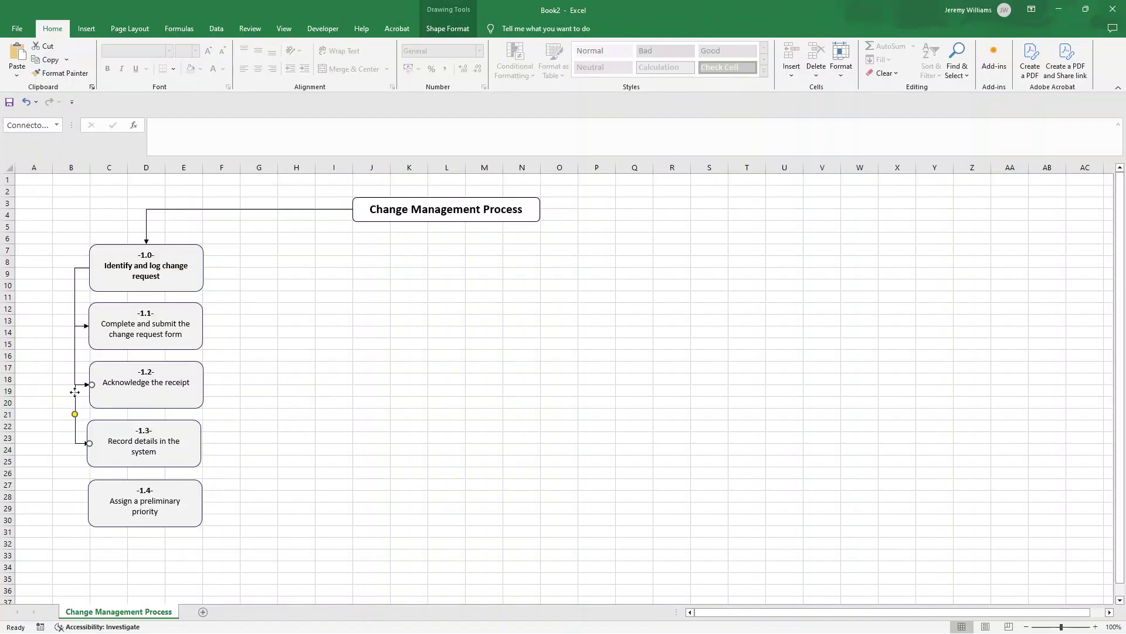
left_click(350, 365)
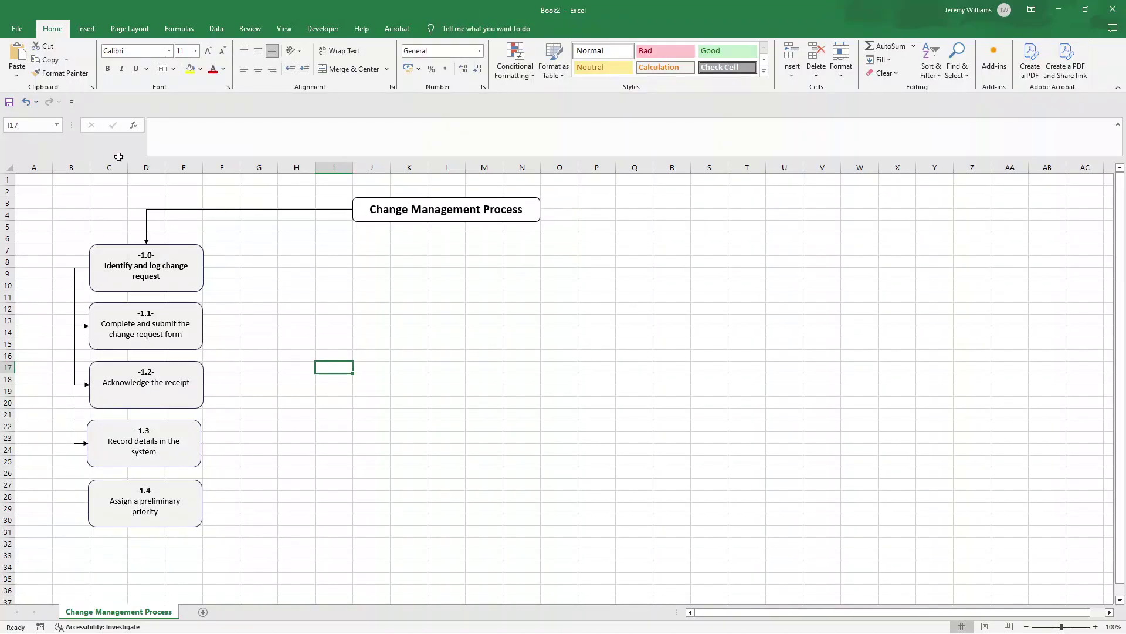
left_click(86, 28)
Step: Draw an elbow arrow connector from box 1.3 to box 1.4, aligned with the main line
left_click(165, 73)
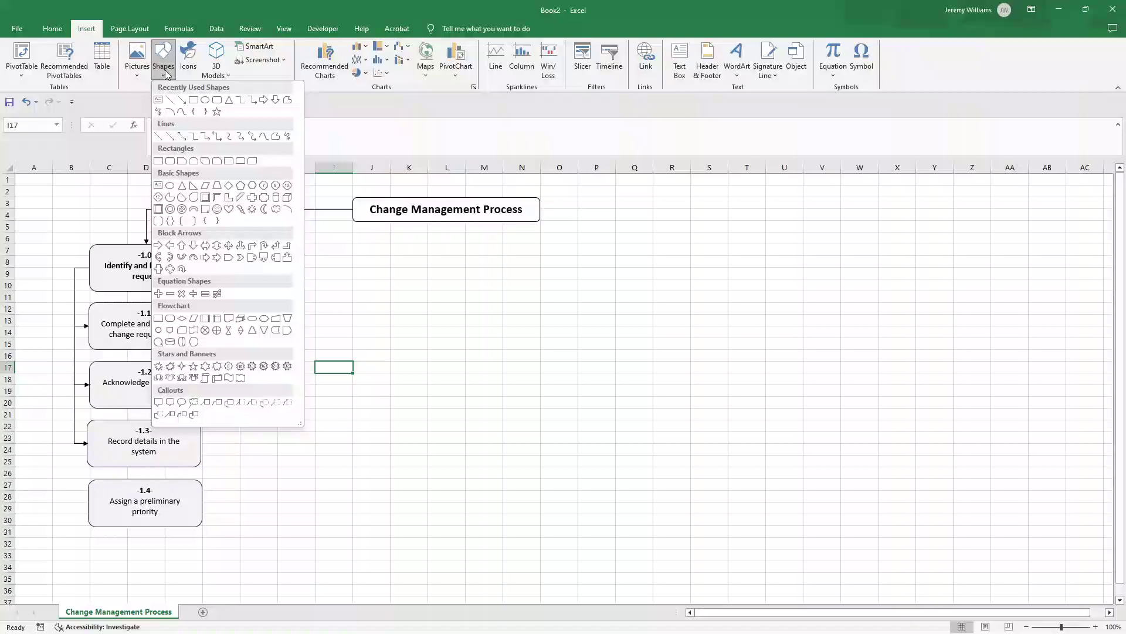
left_click(209, 141)
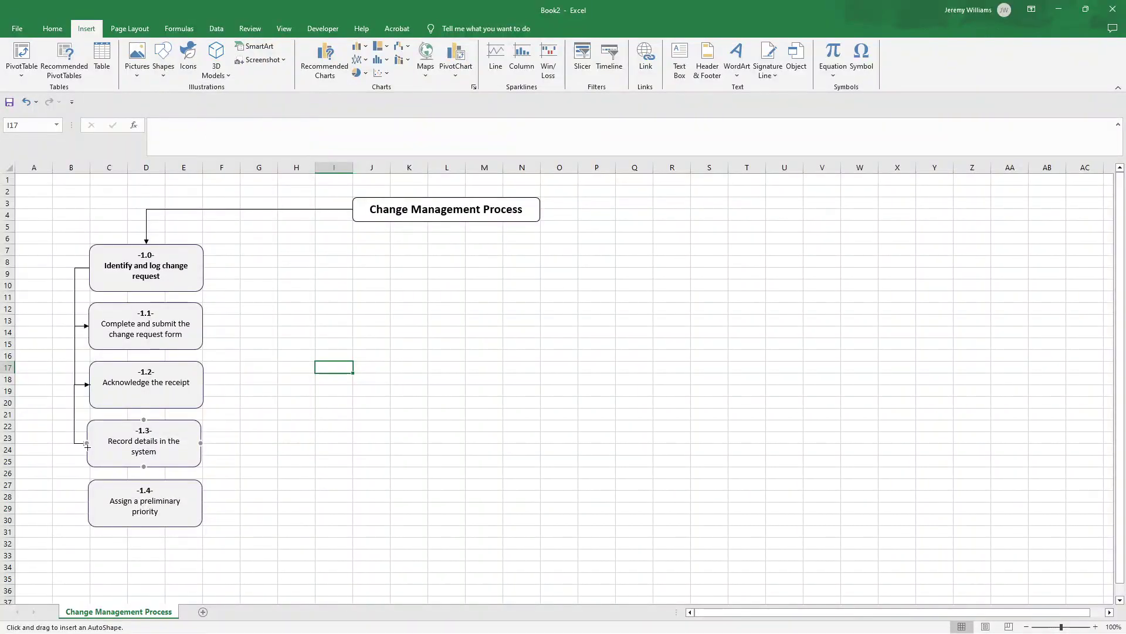
left_click_drag(86, 446, 87, 503)
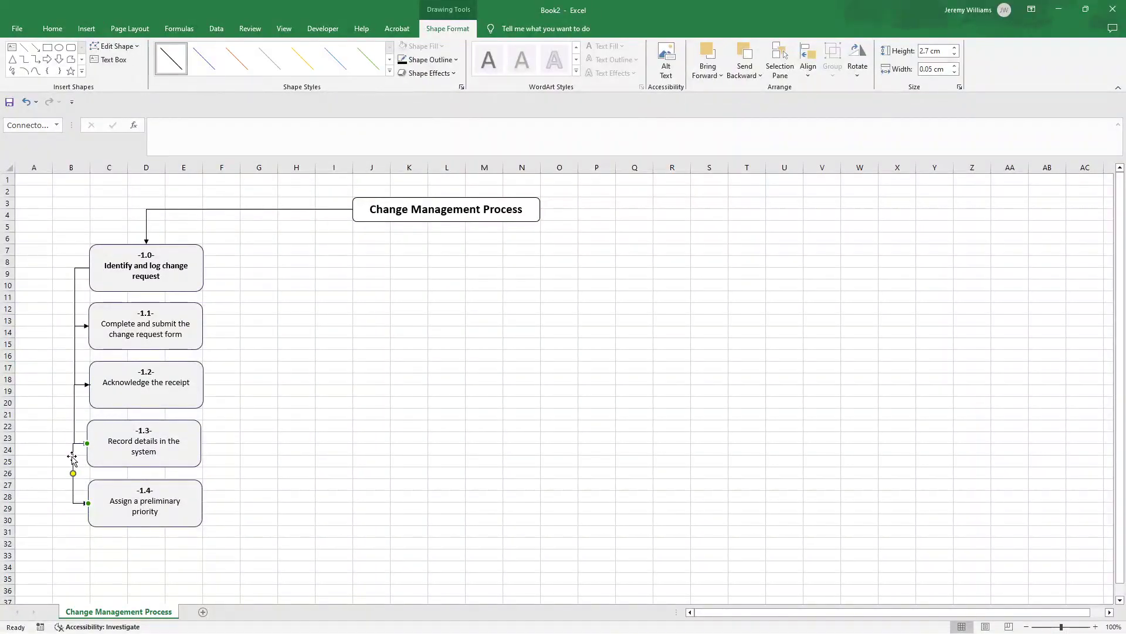
left_click_drag(71, 456, 73, 456)
left_click(409, 403)
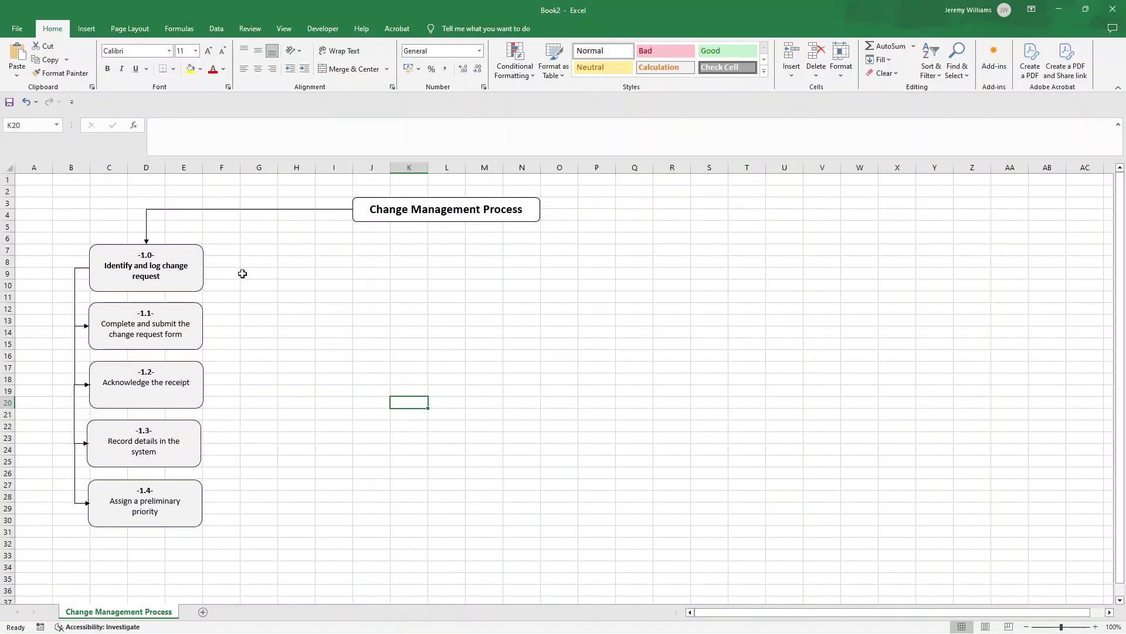
Step: Select boxes 1.0 through 1.4 together
left_click(174, 252)
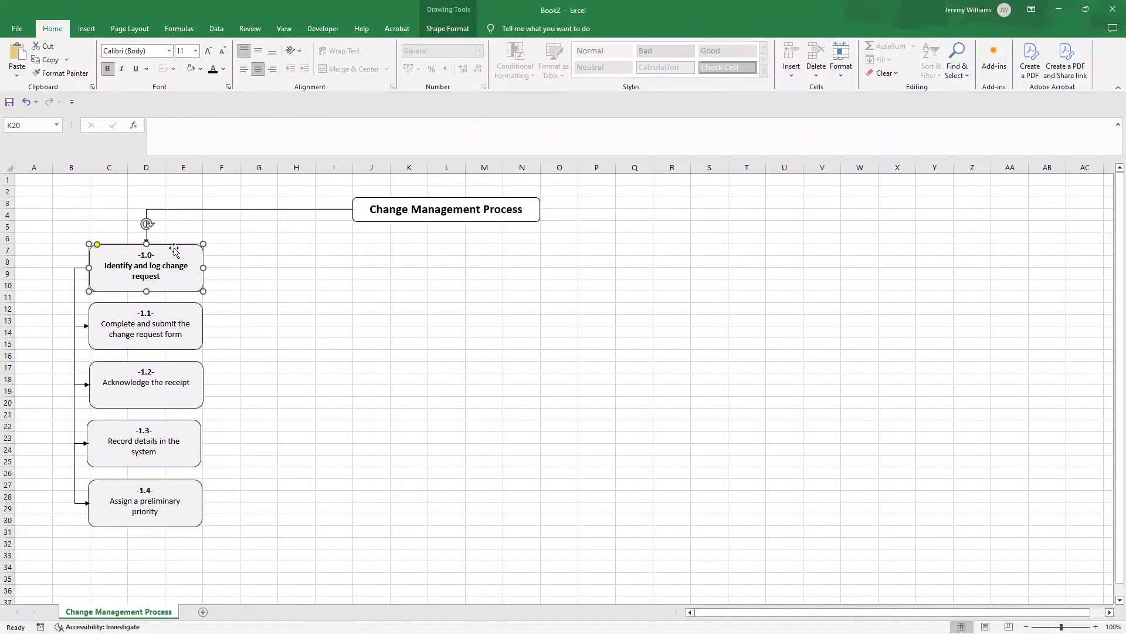
left_click(169, 311, "shift")
left_click(173, 373, "shift")
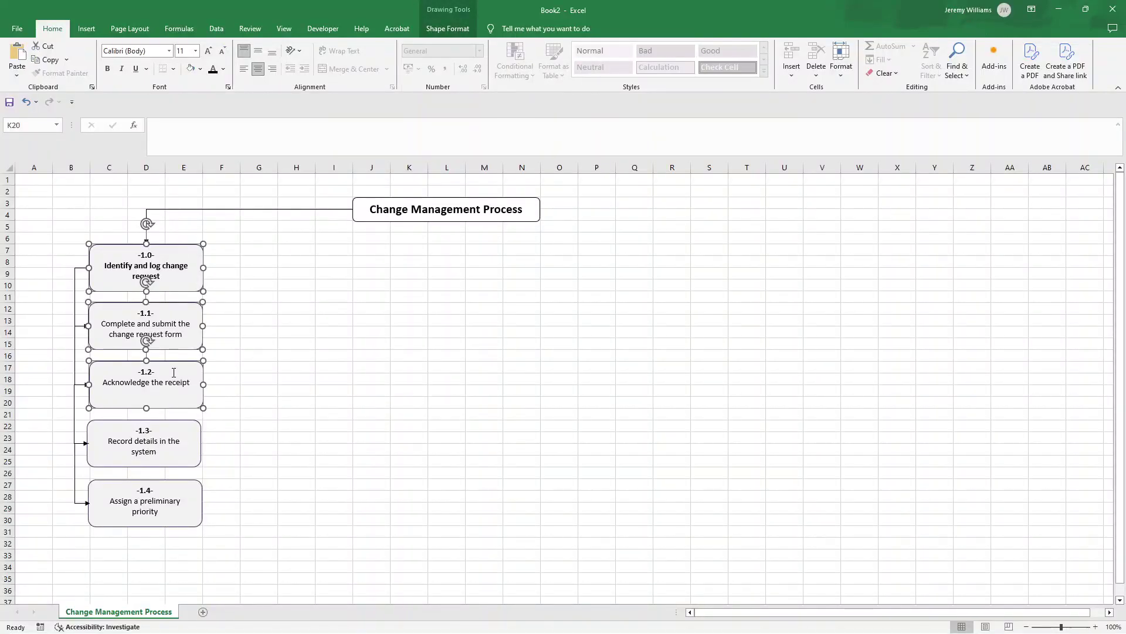
left_click(169, 430, "shift")
left_click(169, 487, "shift")
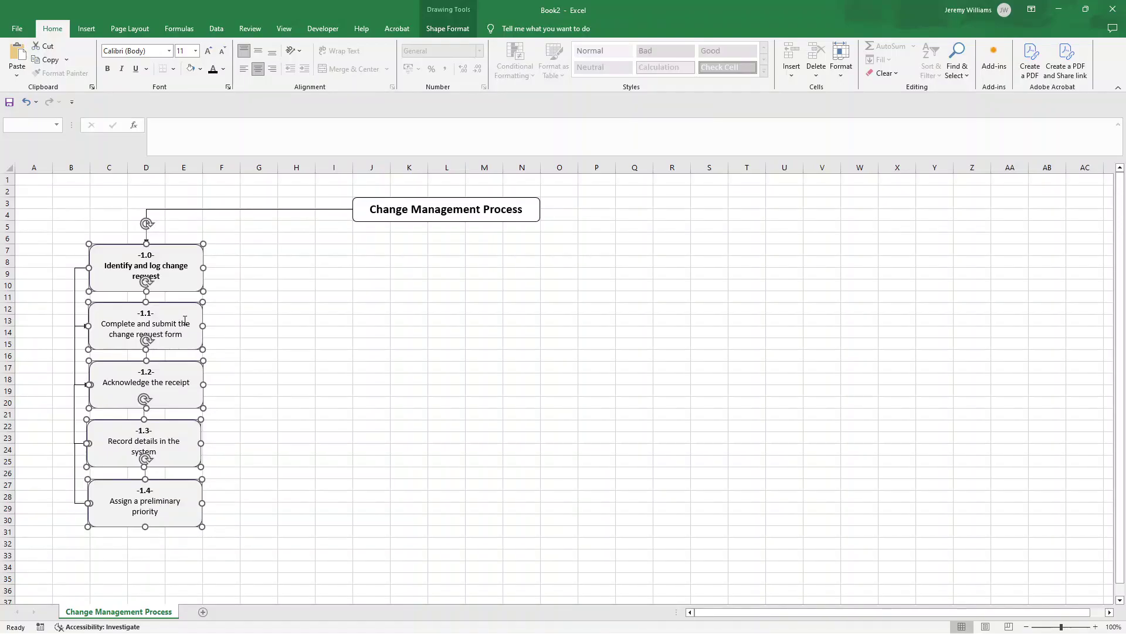
Step: Duplicate the linked five-box column with Ctrl+D and place each copy side by side to the right
key("ctrl+d")
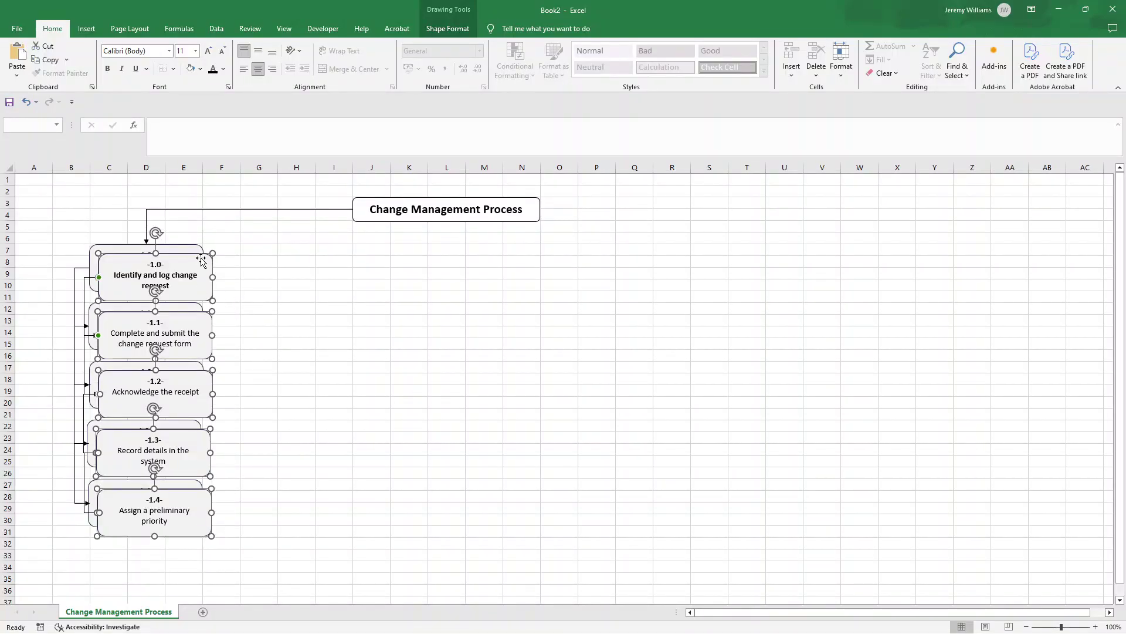
left_click_drag(203, 253, 345, 244)
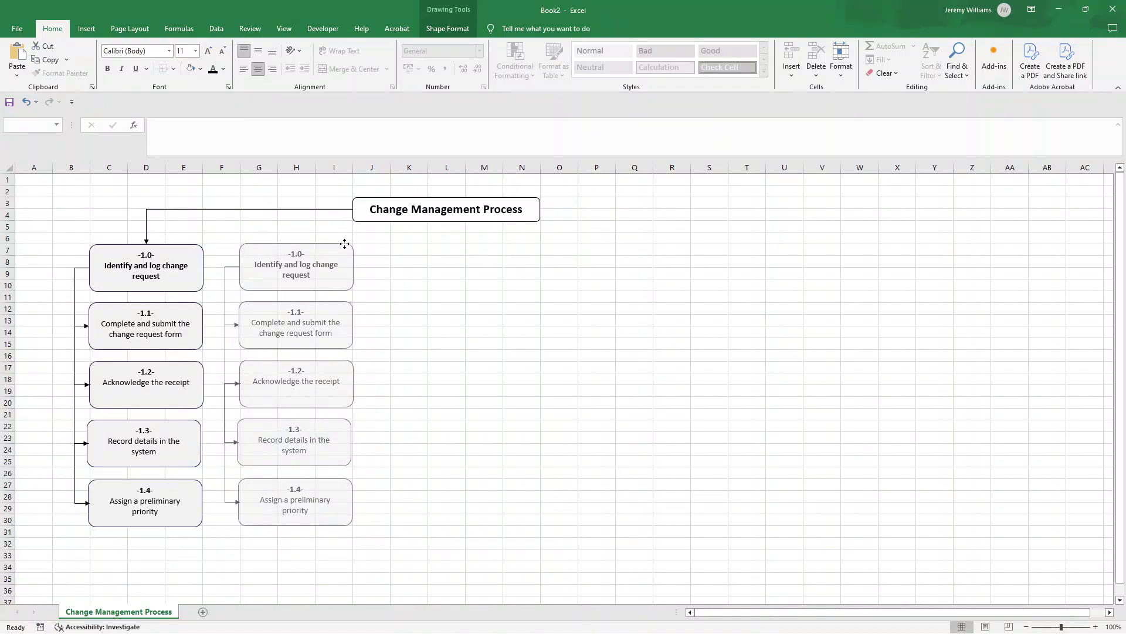
left_click_drag(344, 244, 344, 243)
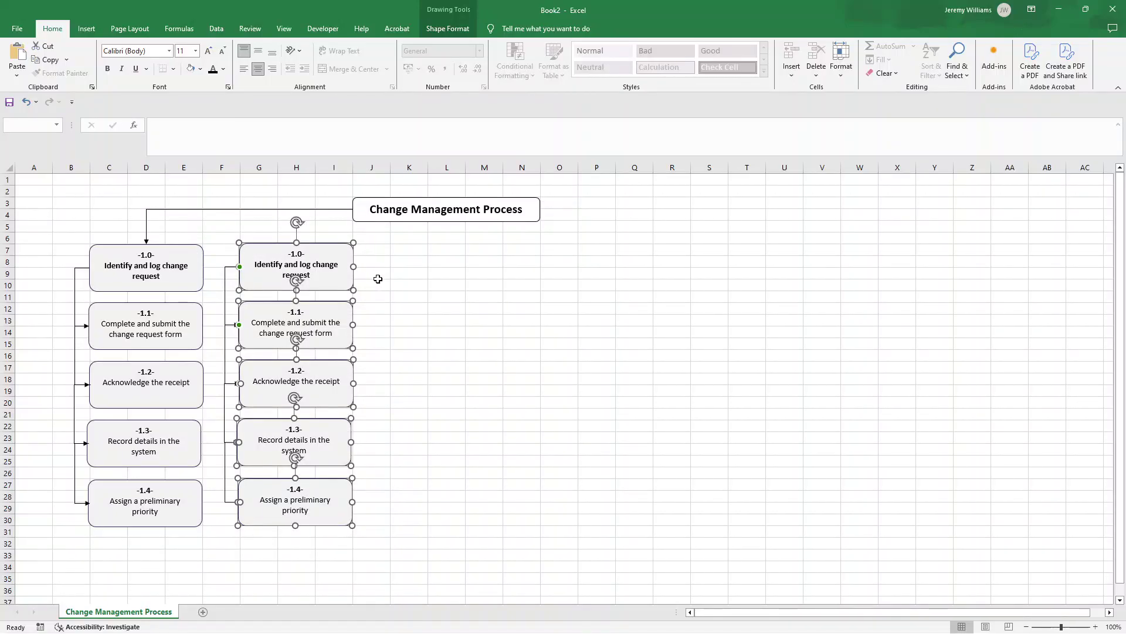
left_click_drag(320, 245, 621, 246)
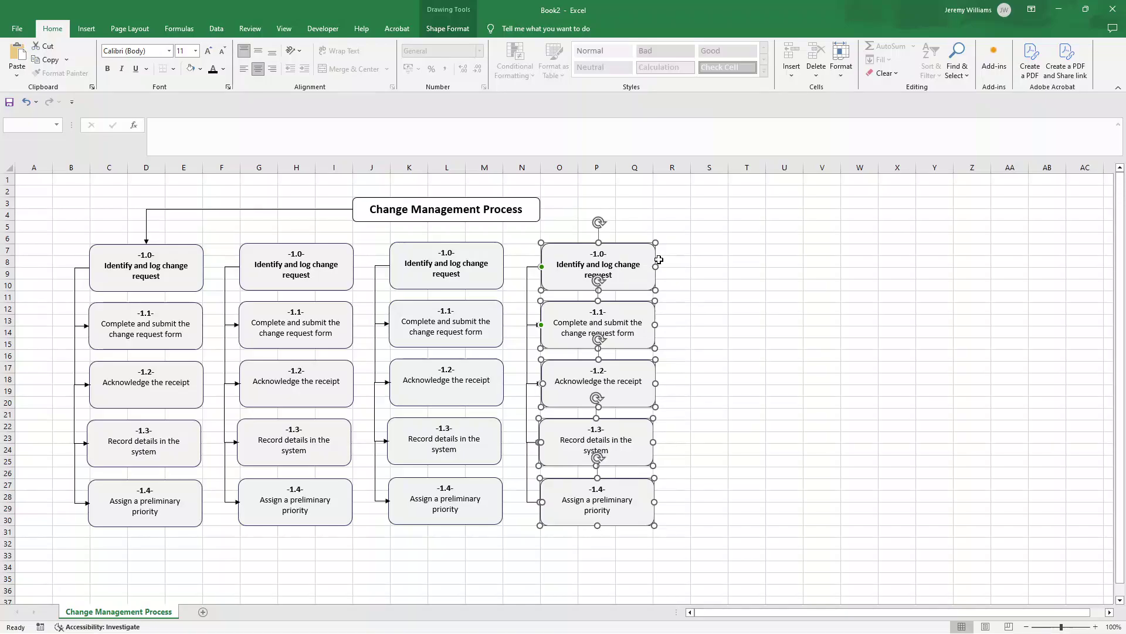
key("ctrl+d")
left_click_drag(633, 256, 879, 243)
key("ctrl+d")
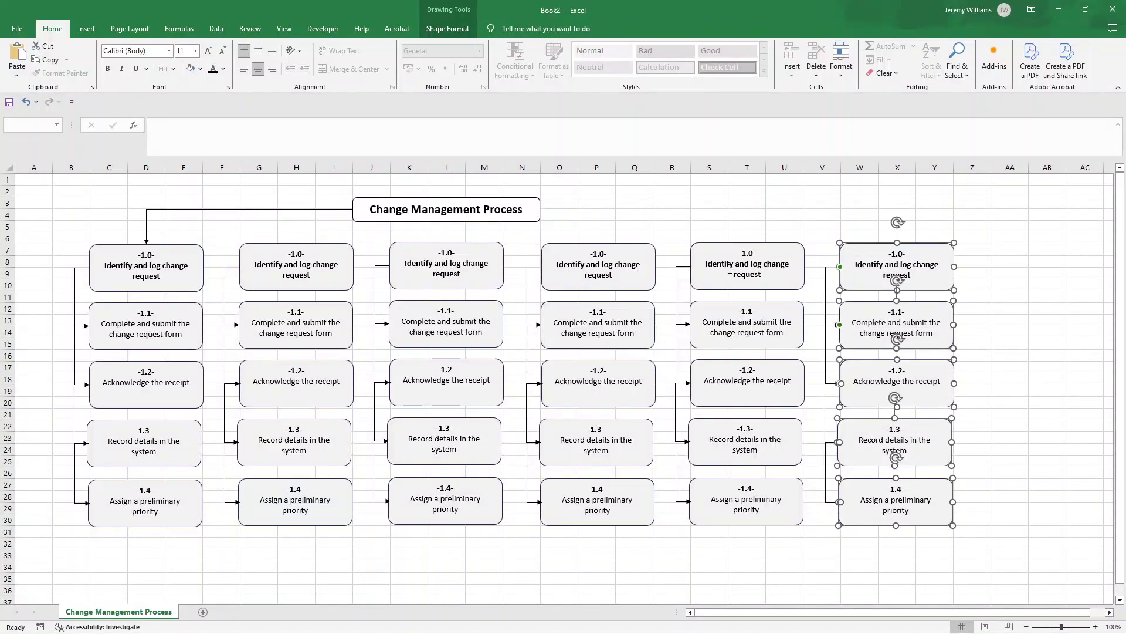
Step: Move the Change Management Process title box toward the sheet centre and widen it leftward
left_click(481, 196)
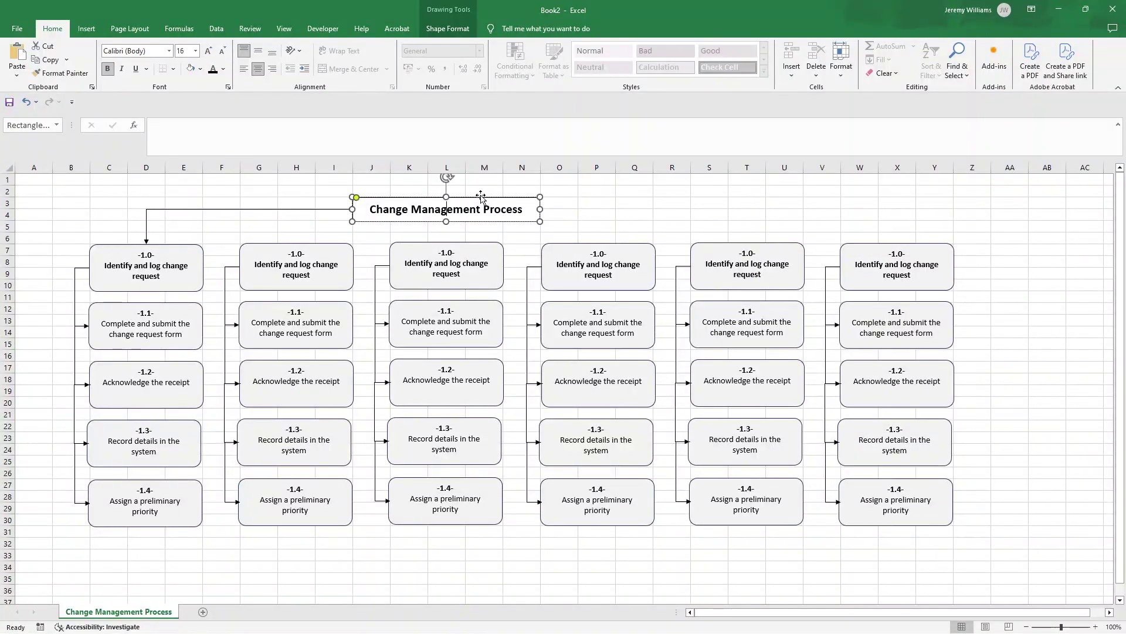
left_click_drag(482, 197, 654, 204)
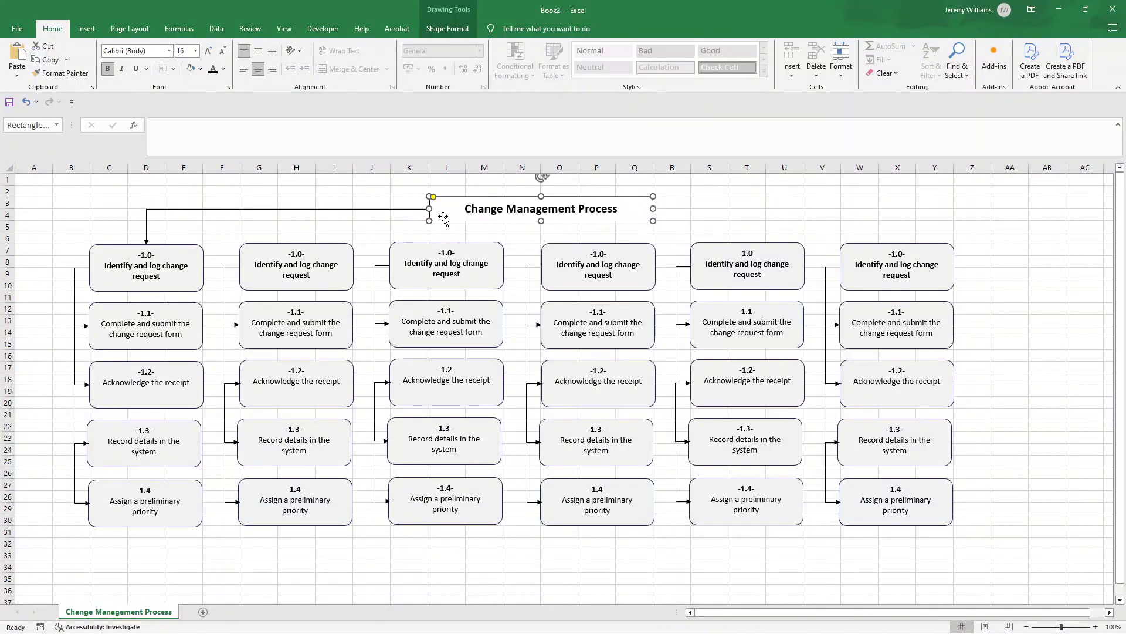
left_click_drag(431, 210, 390, 209)
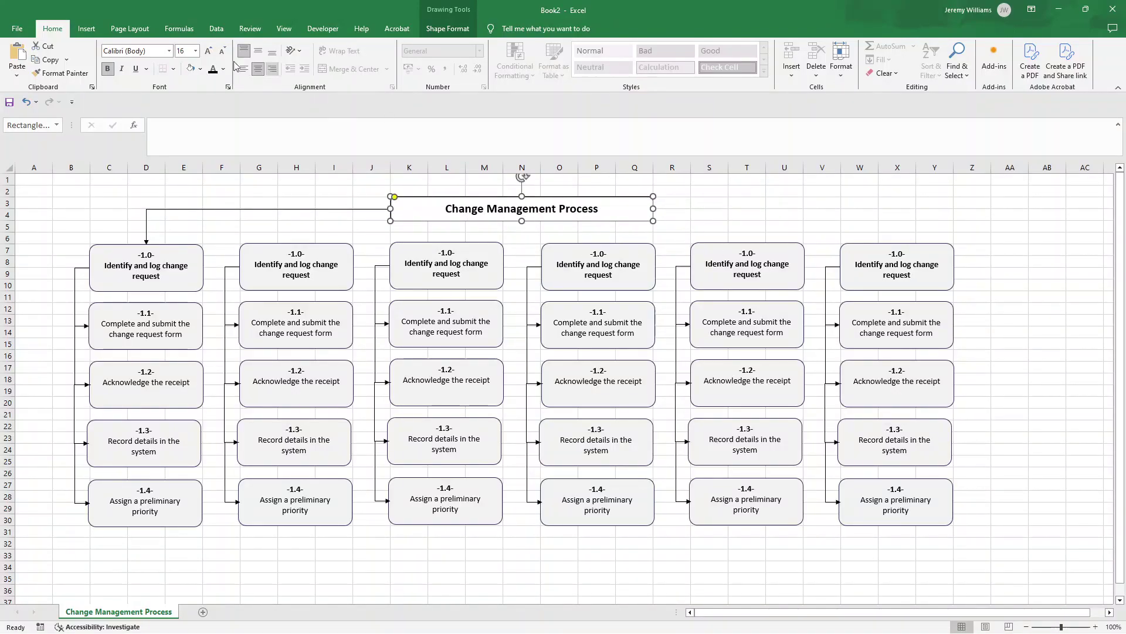
Step: Connect the title box with elbow arrows to the sixth, fifth and second columns' top boxes
left_click(86, 29)
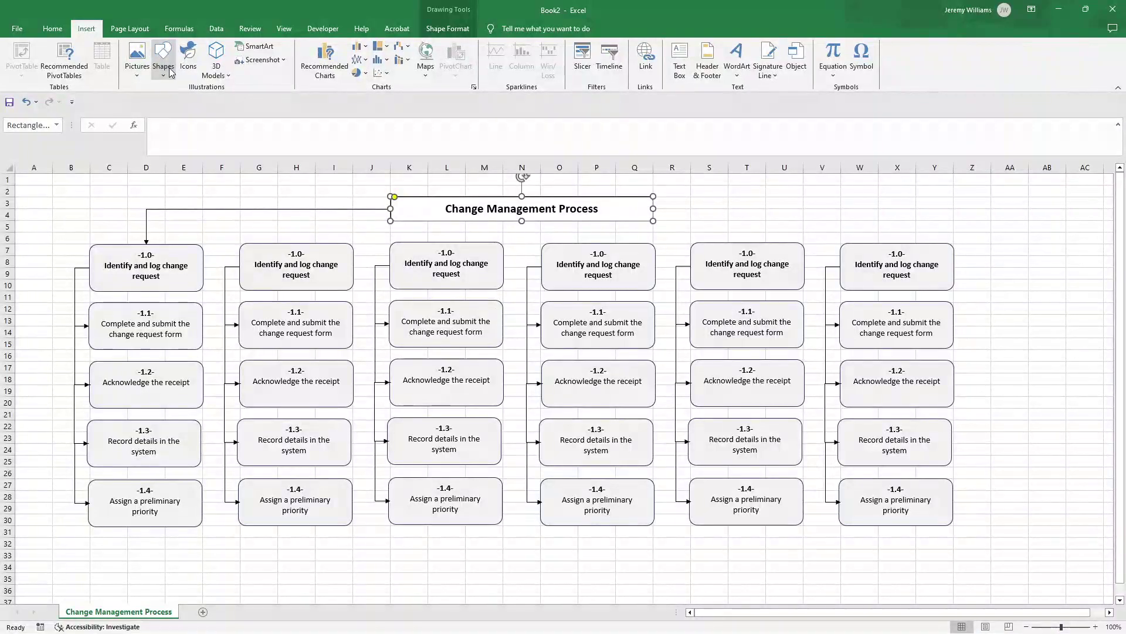
left_click(163, 58)
left_click(197, 136)
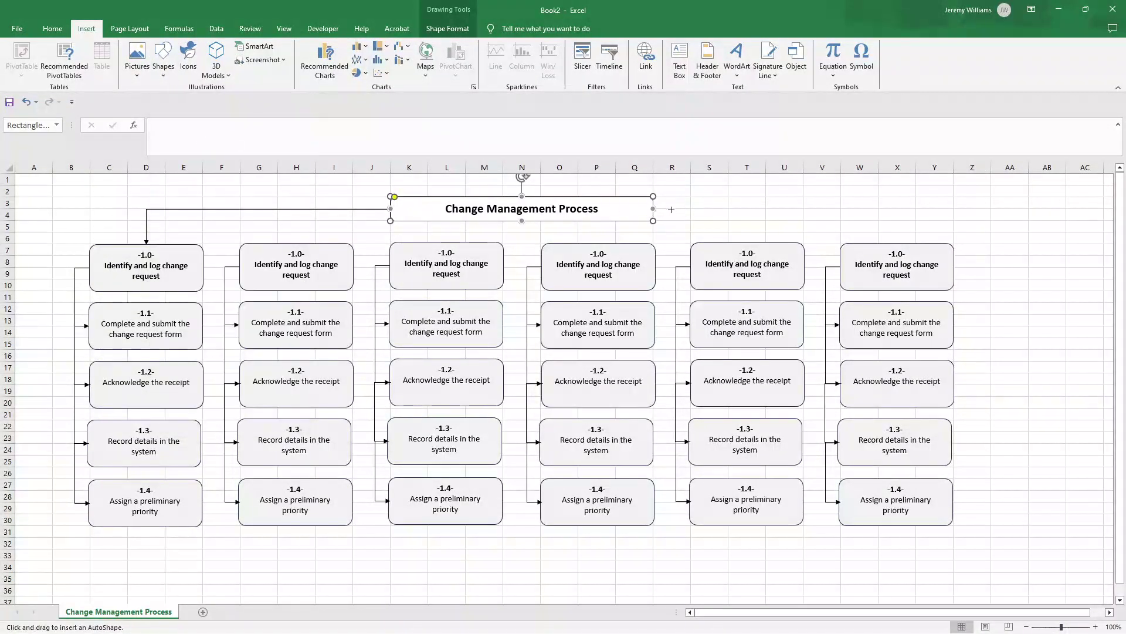
left_click_drag(653, 209, 897, 242)
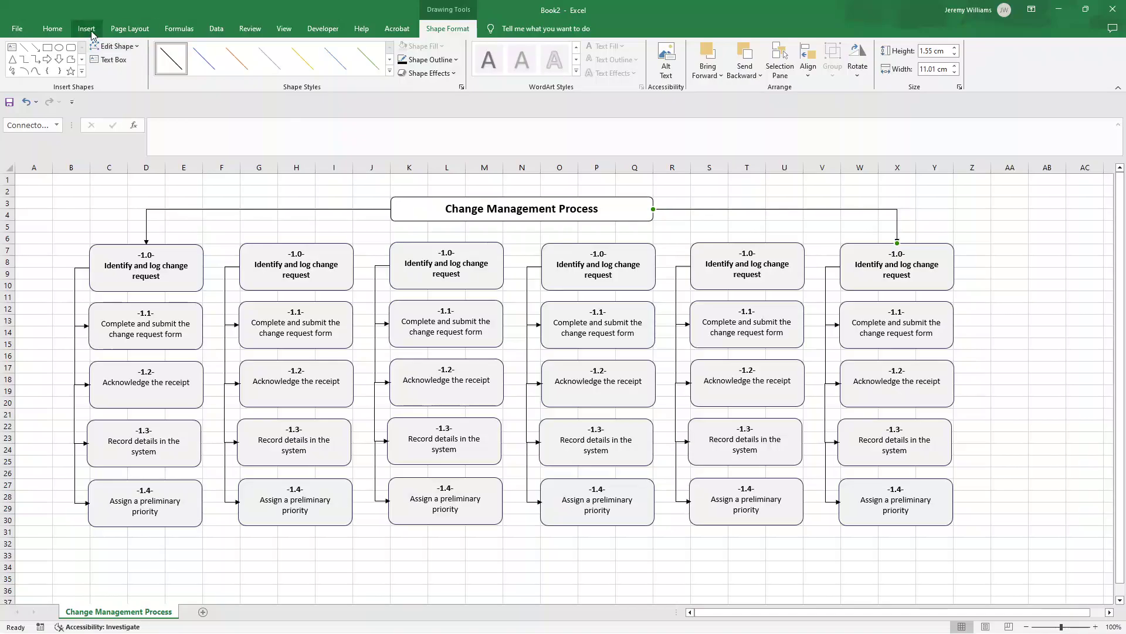
left_click(87, 29)
left_click(163, 59)
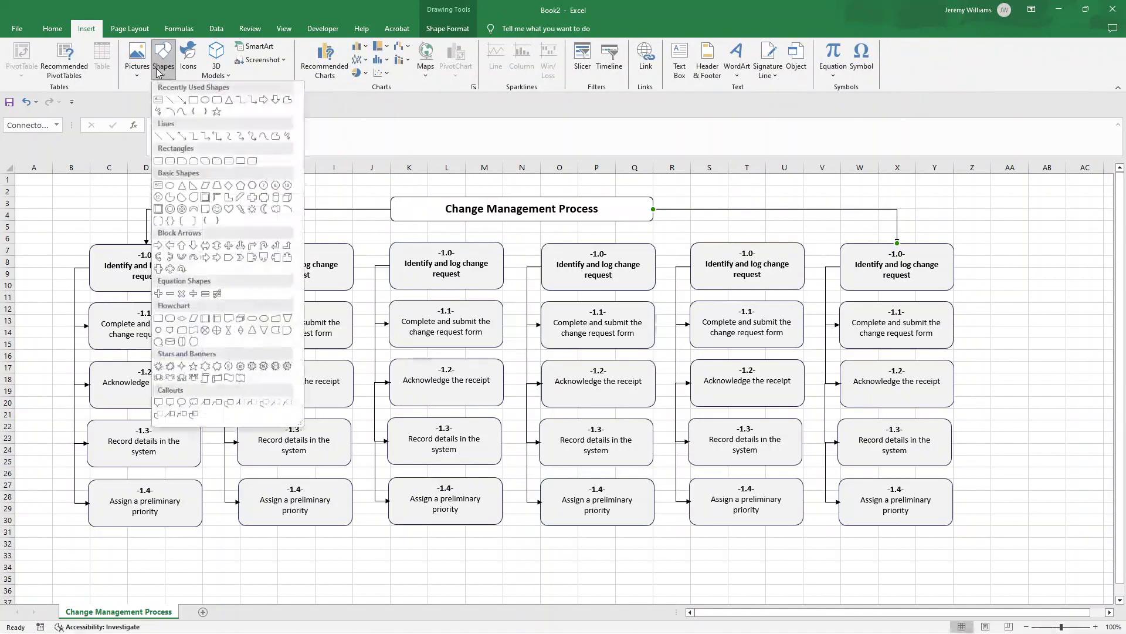
left_click(211, 136)
left_click_drag(655, 208, 747, 242)
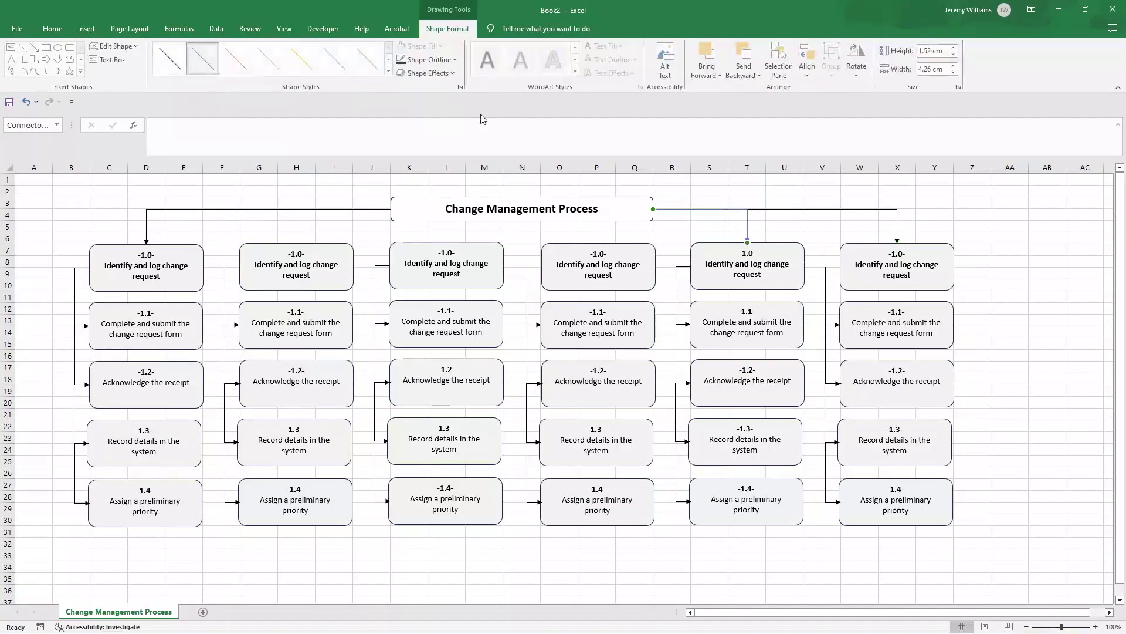
left_click(86, 29)
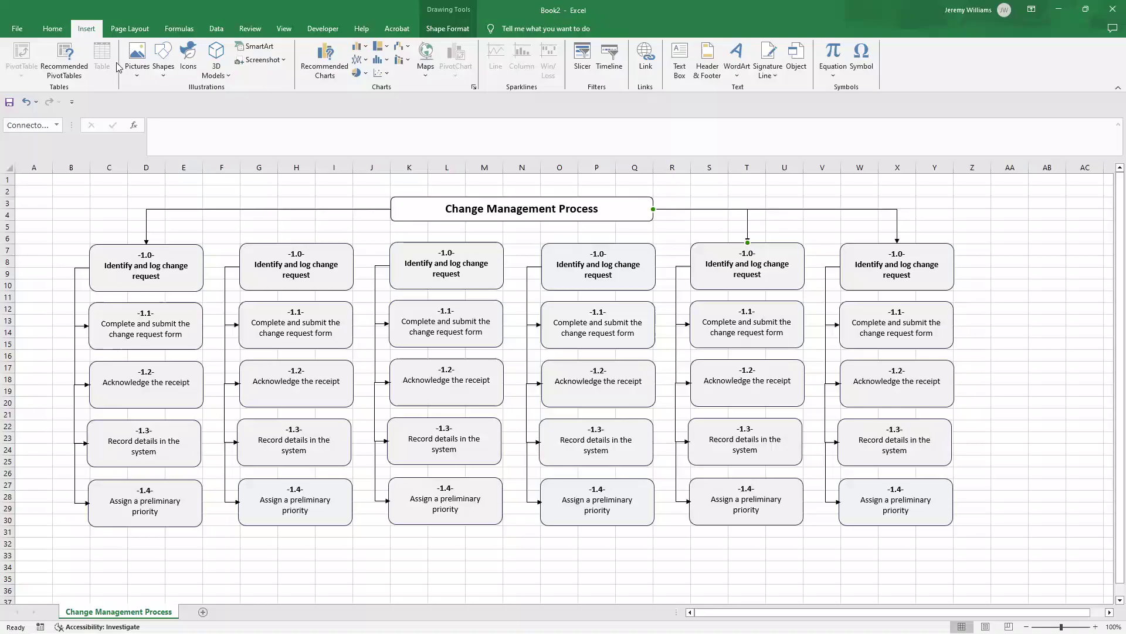
left_click(163, 58)
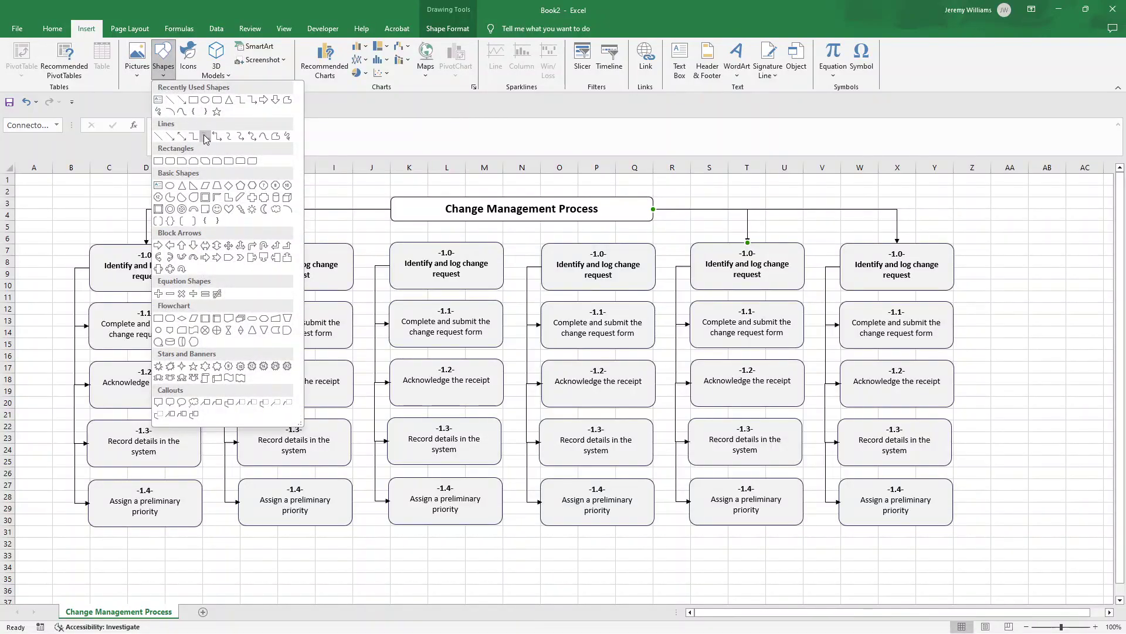
left_click(205, 135)
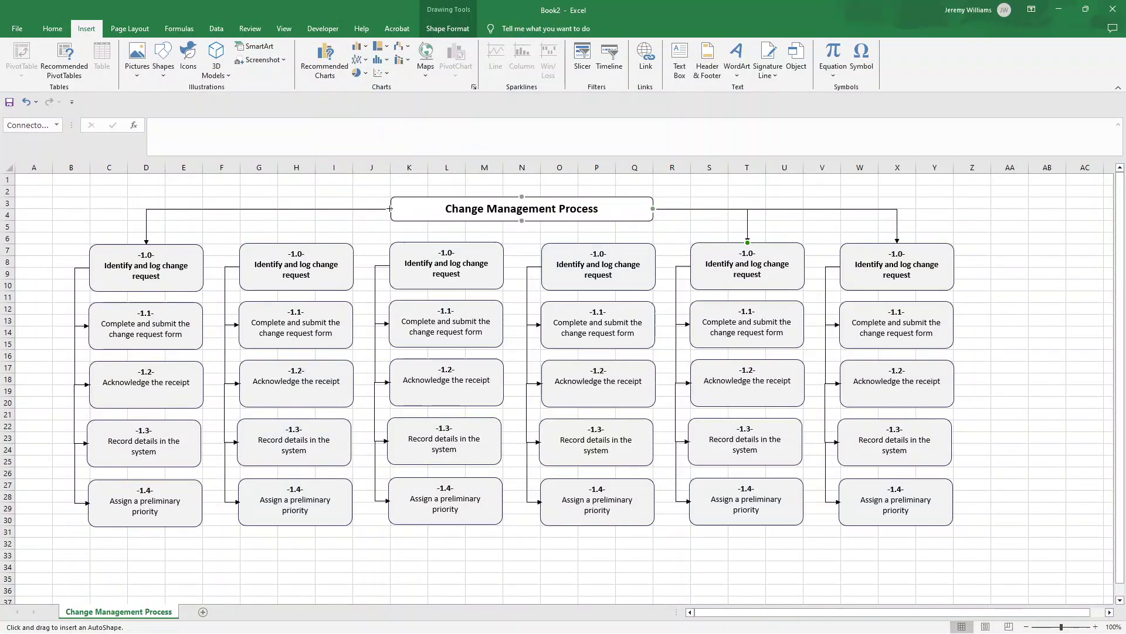
left_click_drag(391, 208, 296, 242)
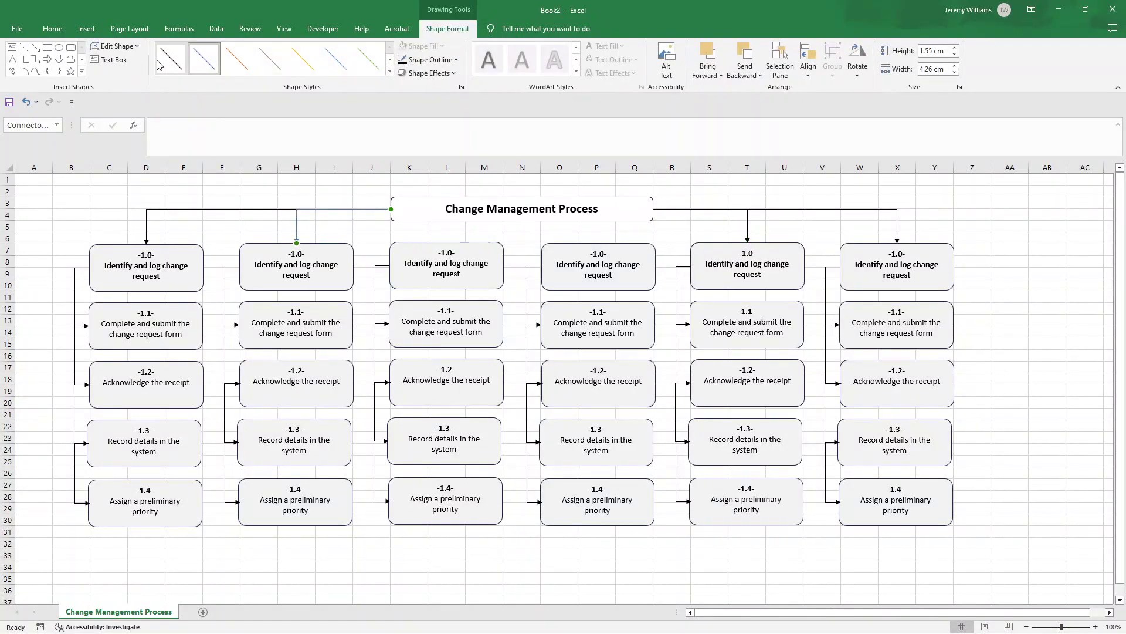
Step: Connect the title box to the third and fourth columns' top boxes, styled black
left_click(86, 29)
left_click(163, 62)
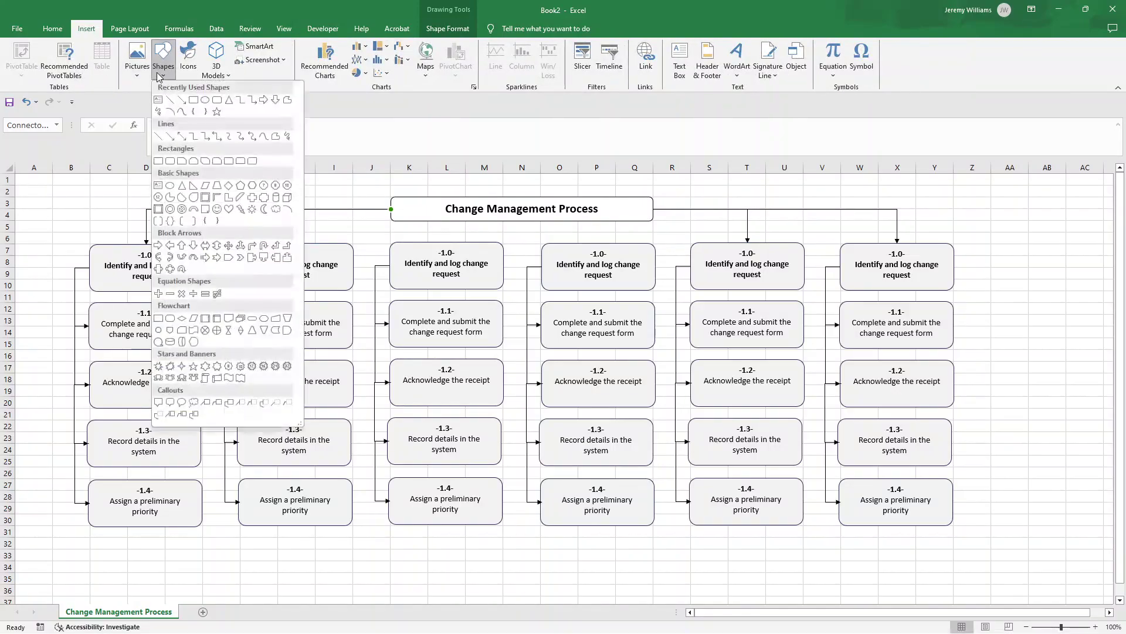
left_click(205, 140)
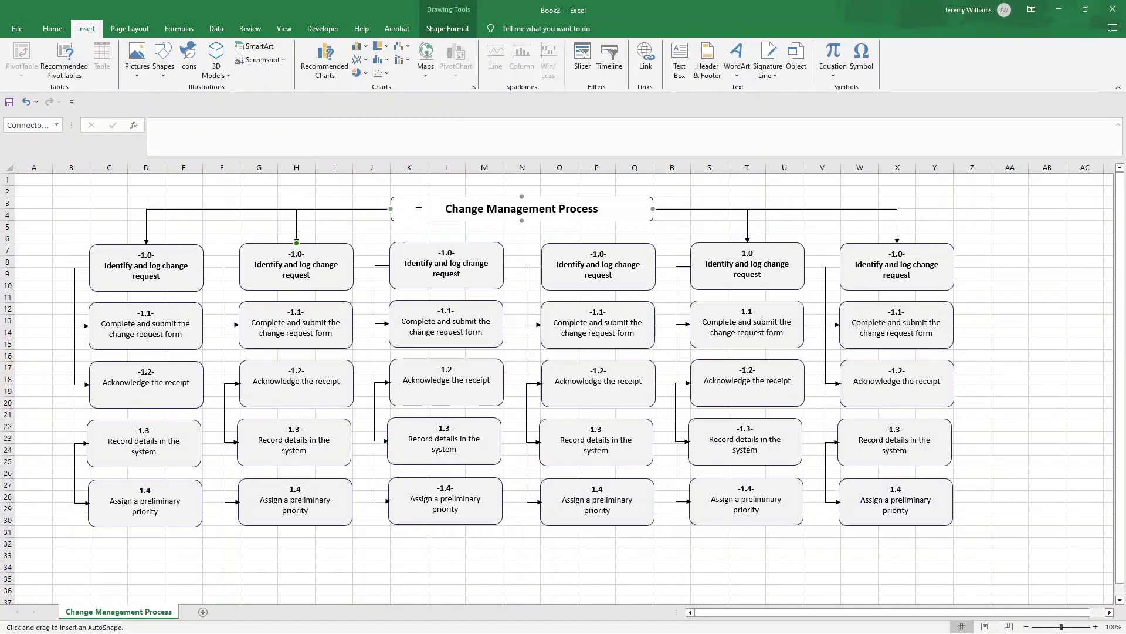
left_click_drag(516, 224, 446, 241)
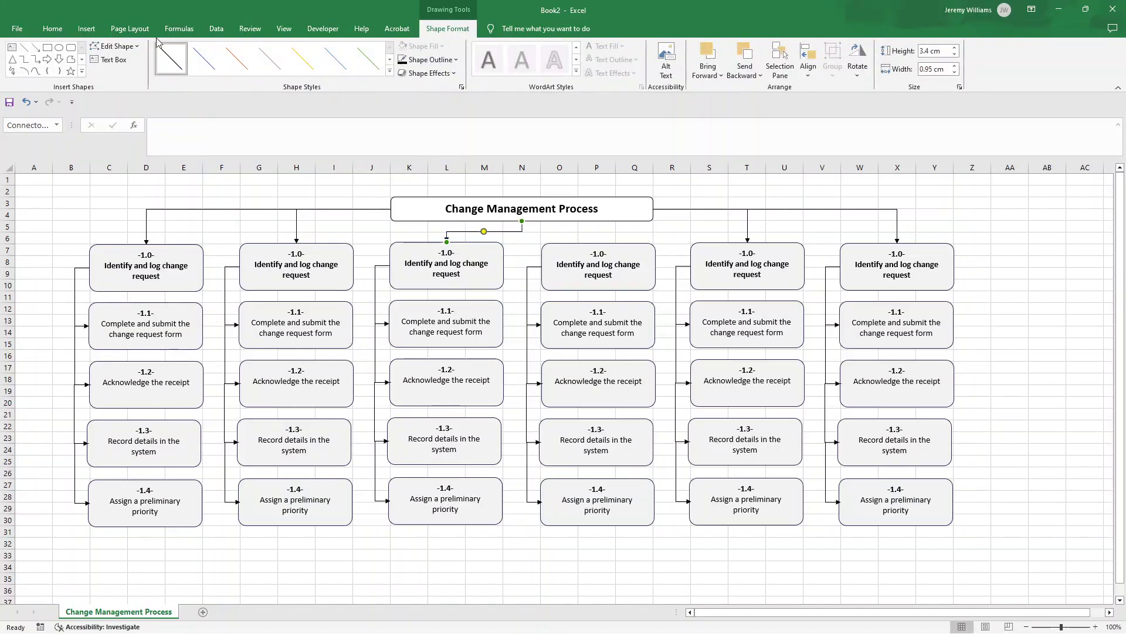
left_click(87, 28)
left_click(164, 64)
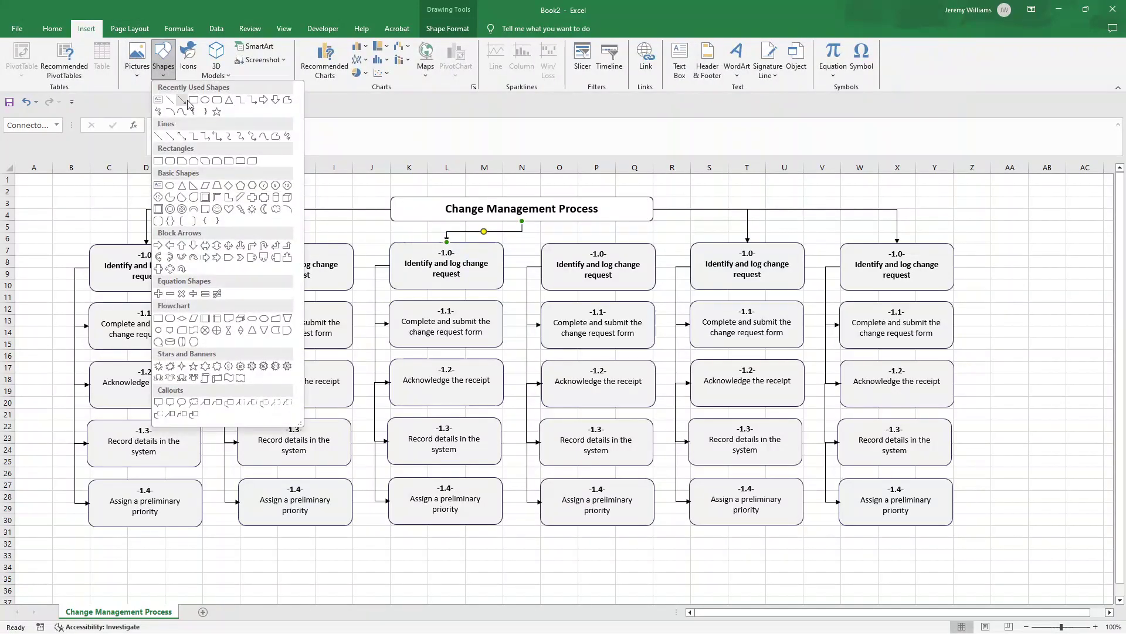
left_click(205, 137)
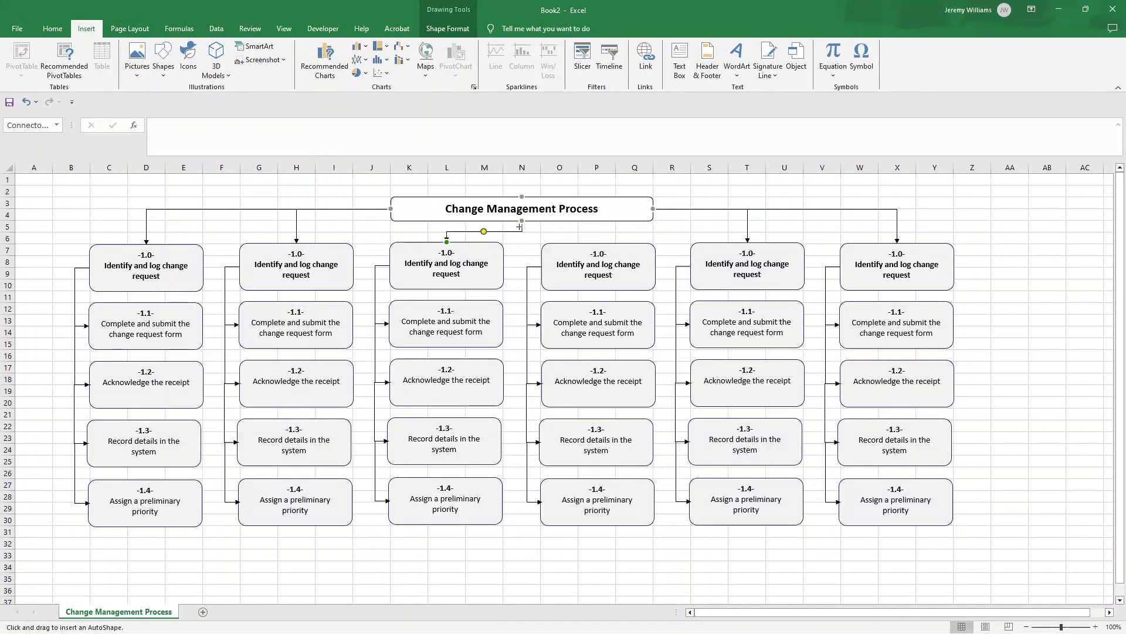
left_click_drag(524, 224, 598, 242)
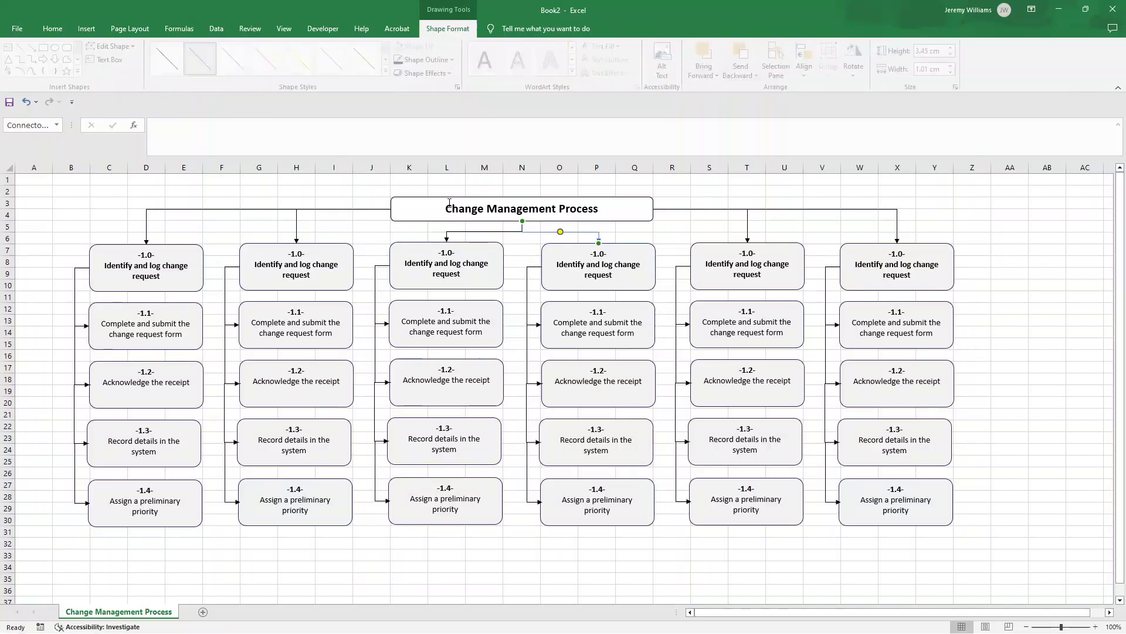
left_click(173, 69)
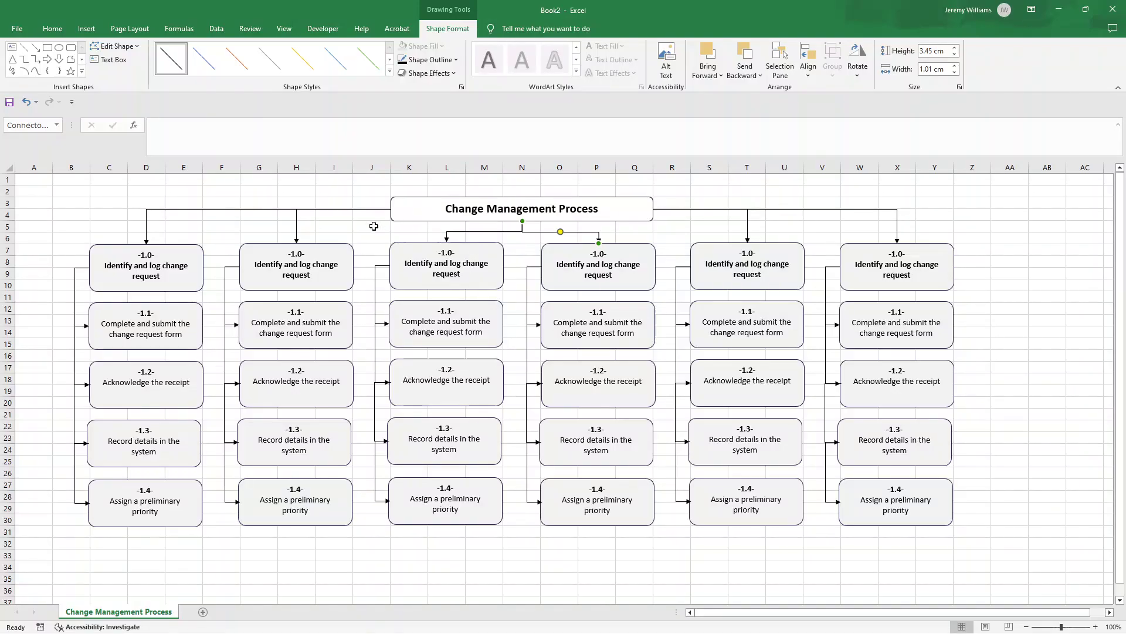
Step: Change the second column's labels from -1.0-–-1.4- to -2.0-–-2.4-
left_click(293, 264)
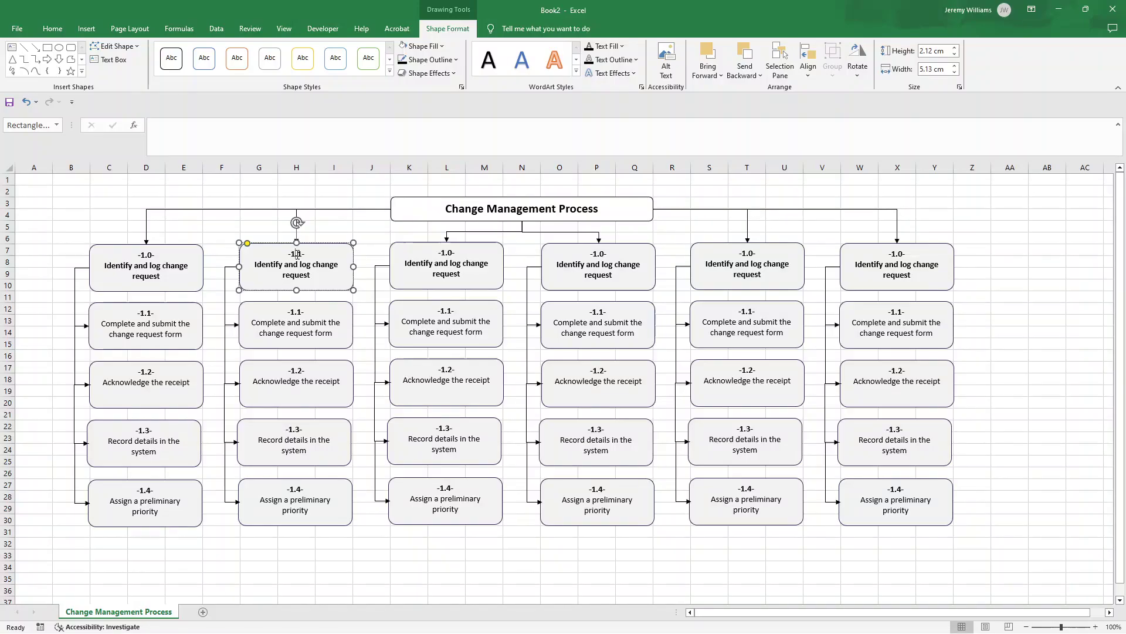
key("BackSpace")
key("BackSpace")
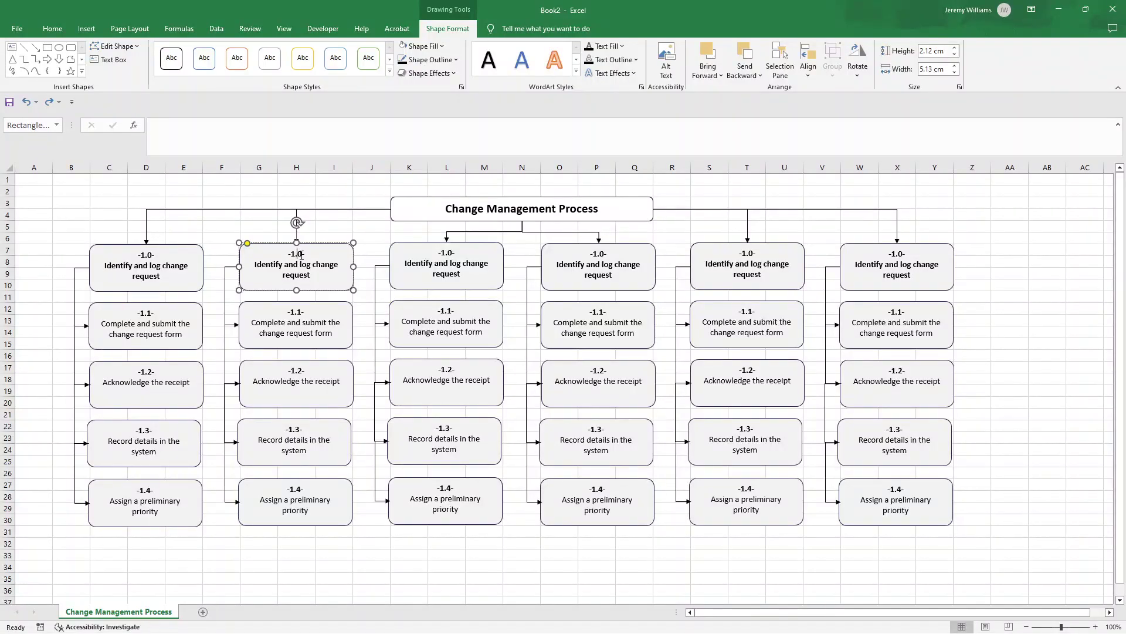
key("BackSpace")
type("2")
type("2")
left_click(296, 308)
key("BackSpace")
type("2")
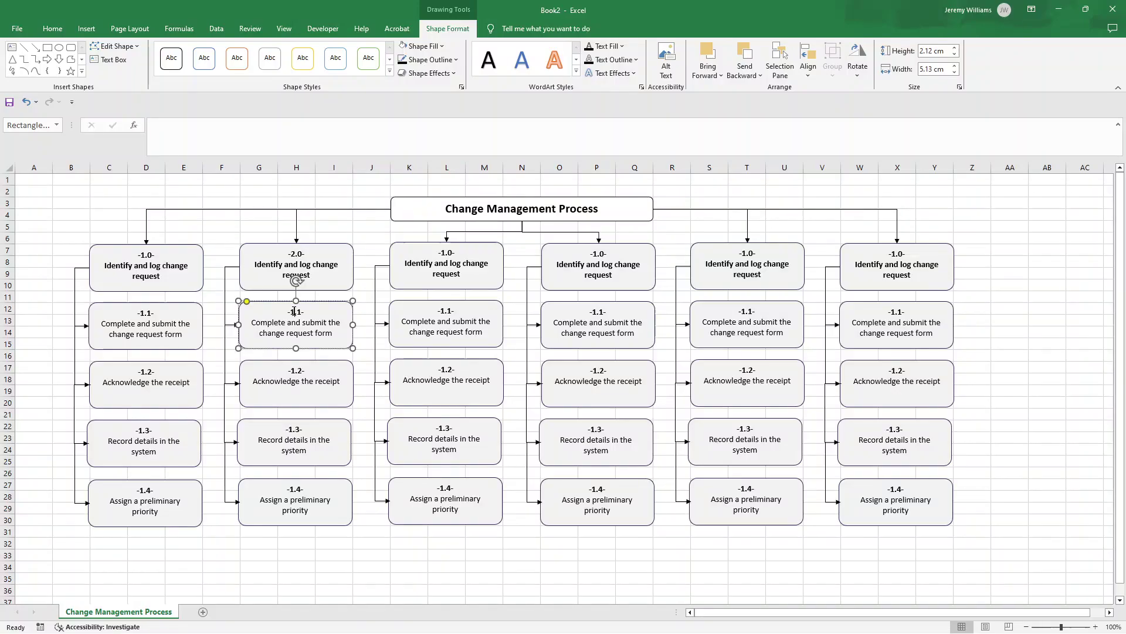
left_click(294, 371)
key("BackSpace")
type("2")
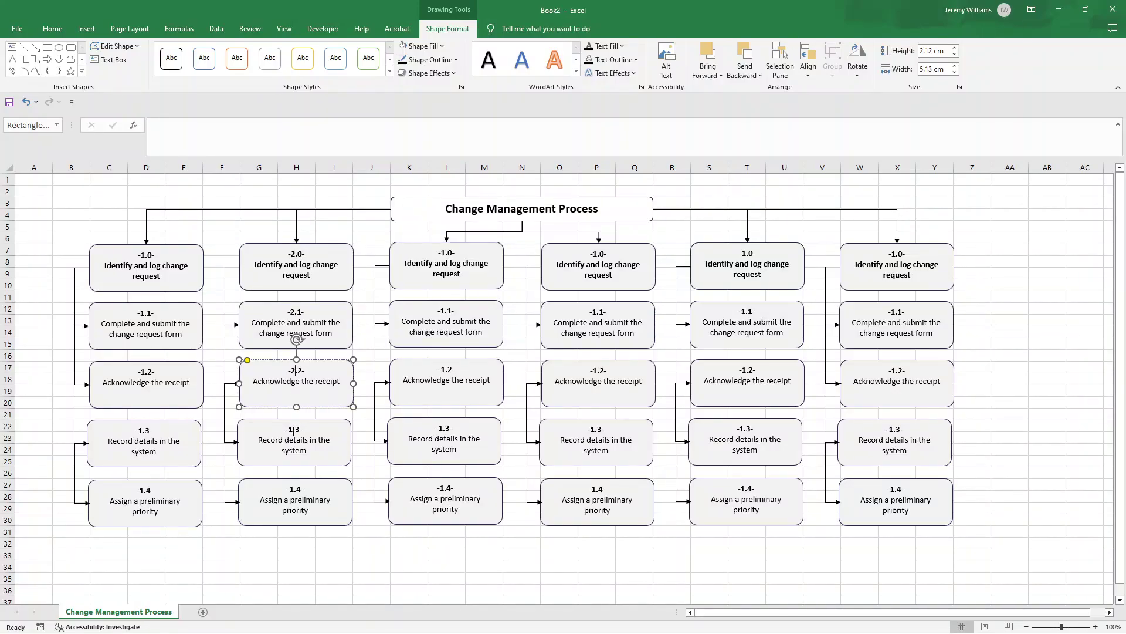
left_click(294, 430)
key("BackSpace")
type("2")
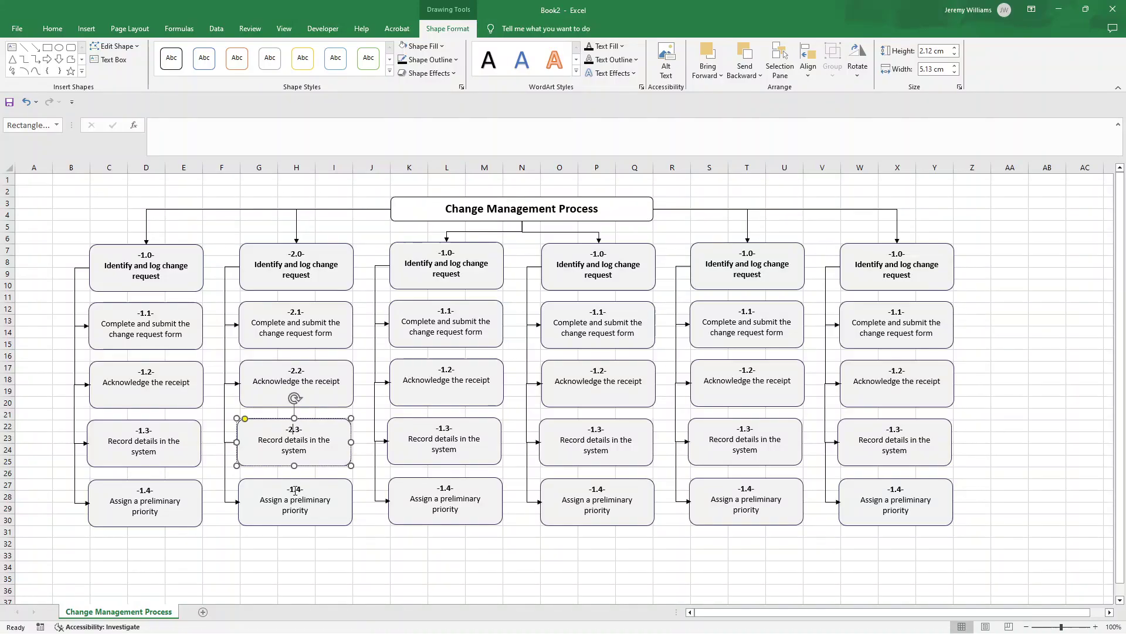
left_click(293, 489)
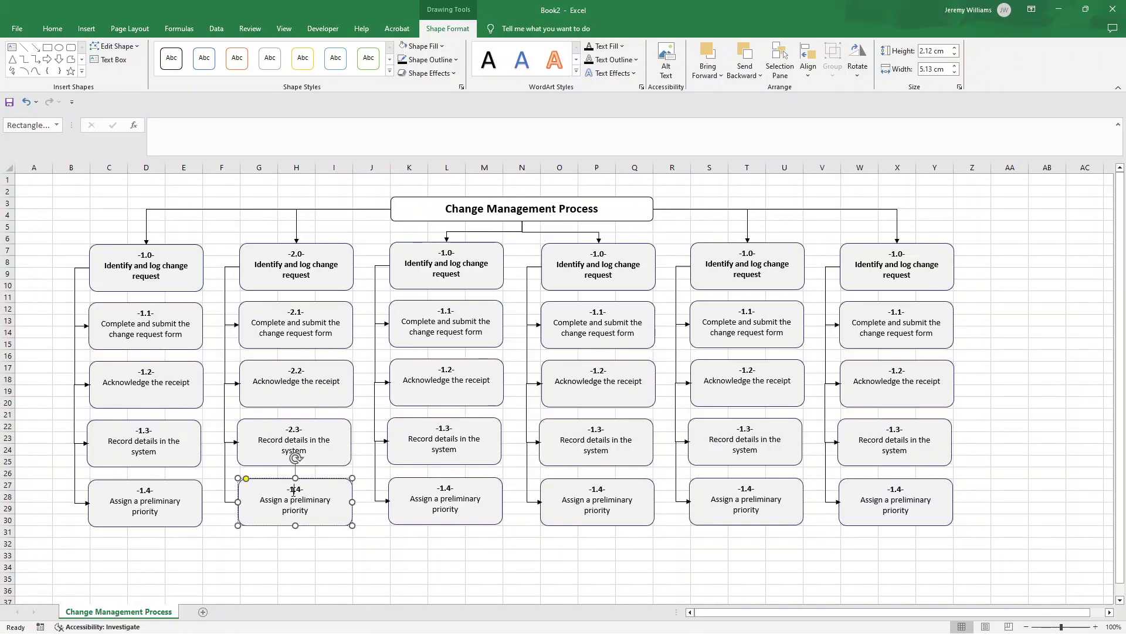
Step: Replace box 2.0's text with 'Classify and prioritize'
triple_click(283, 264)
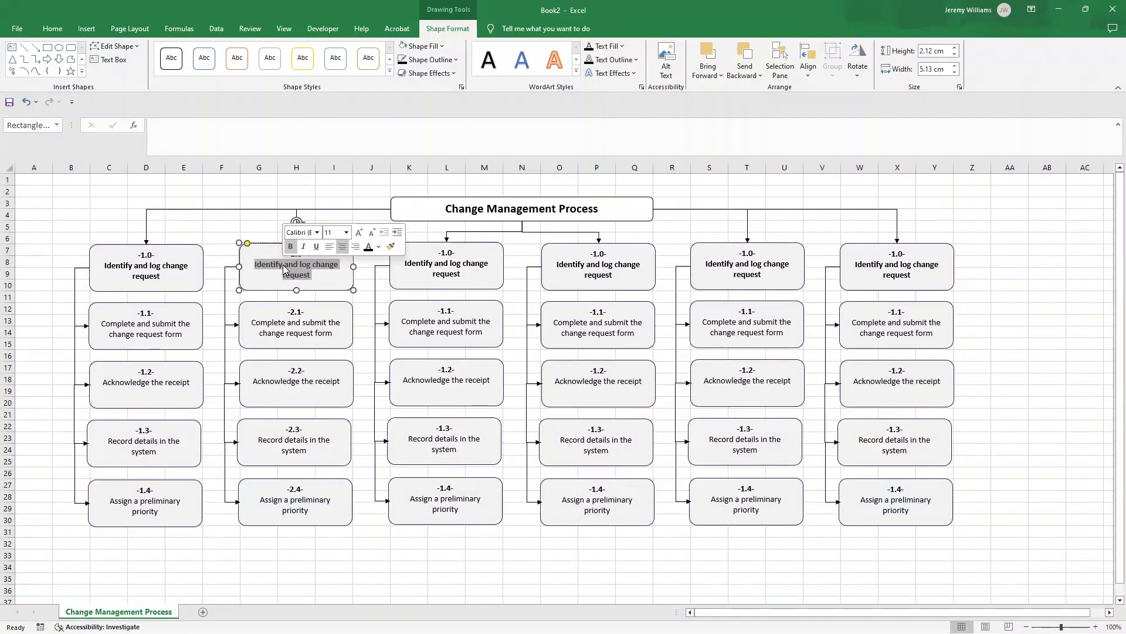
type("Cla")
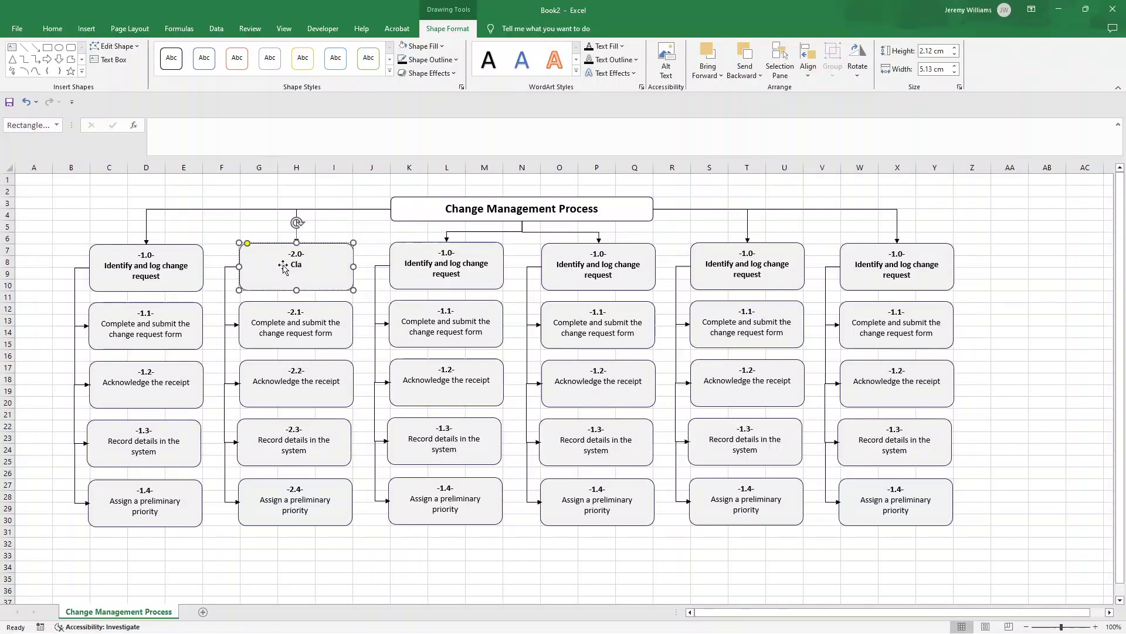
type("ssify and Pi")
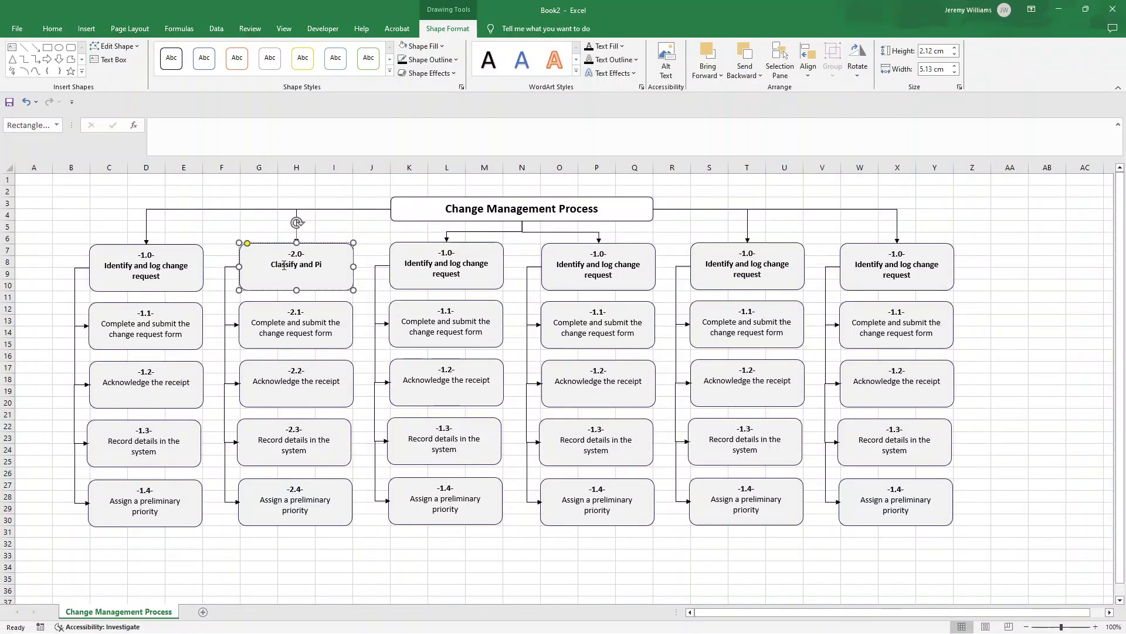
key("BackSpace")
type("rio")
type("ritize")
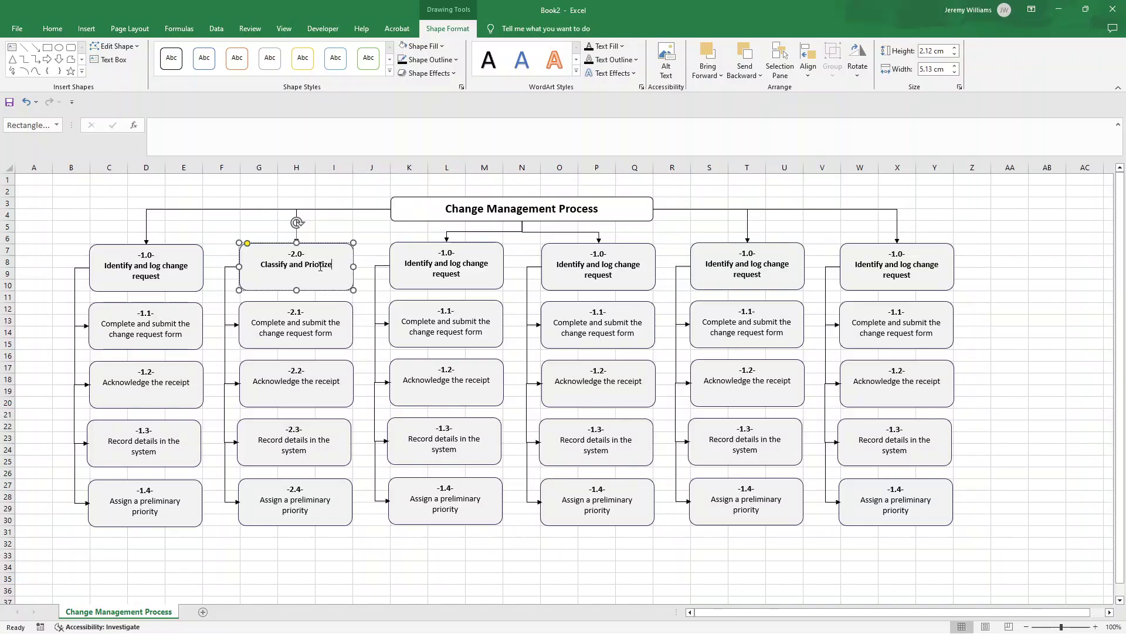
left_click_drag(310, 264, 332, 265)
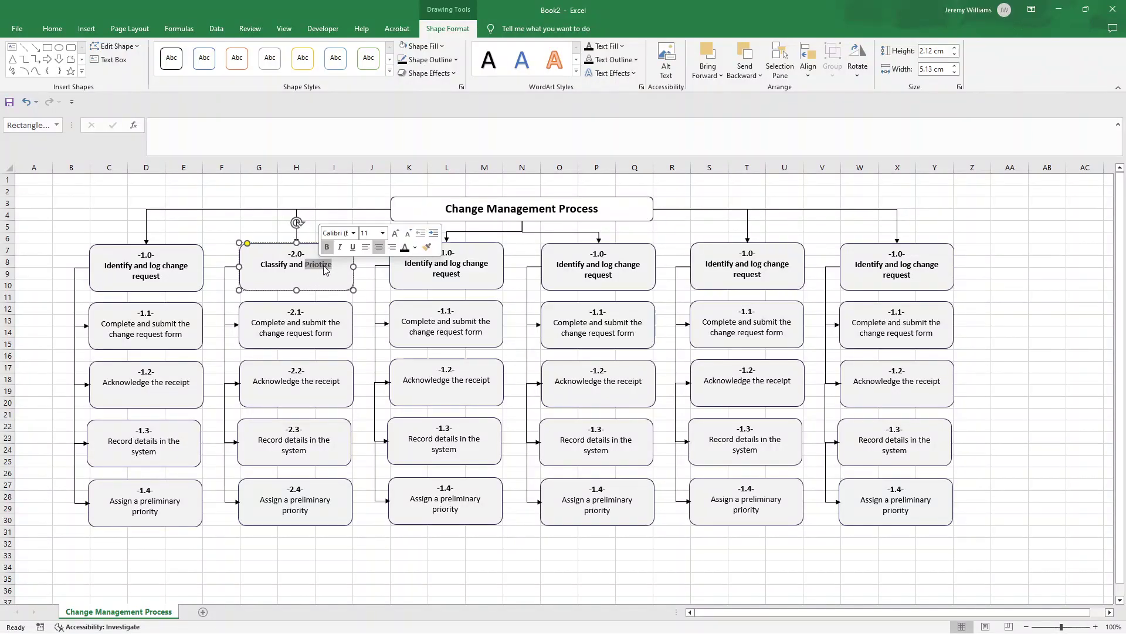
key("BackSpace")
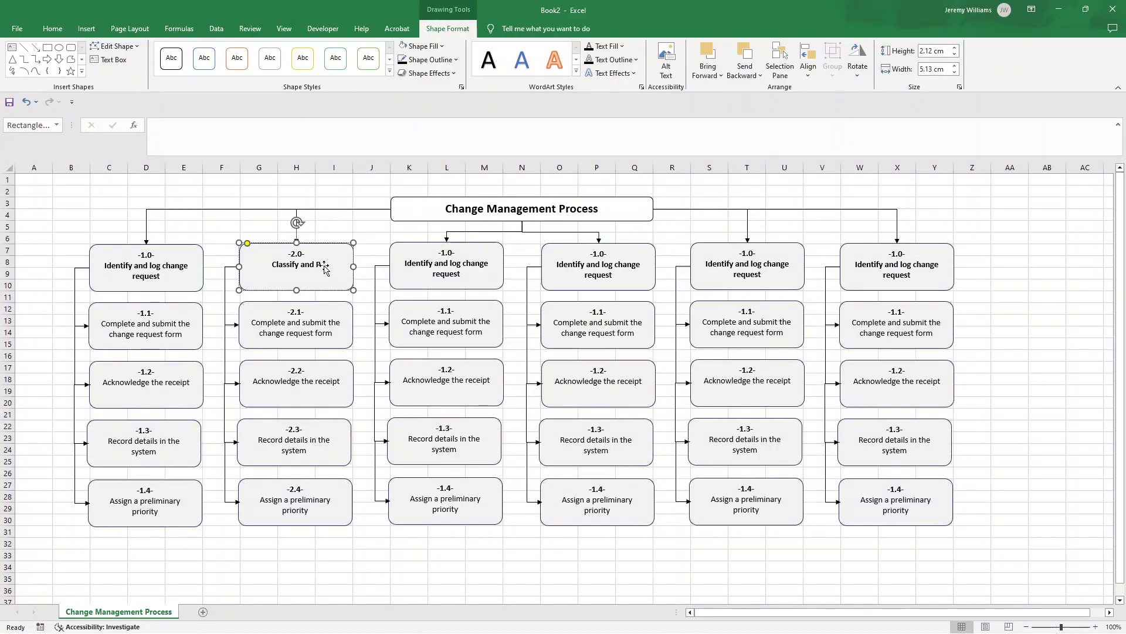
key("BackSpace")
type("prioritize")
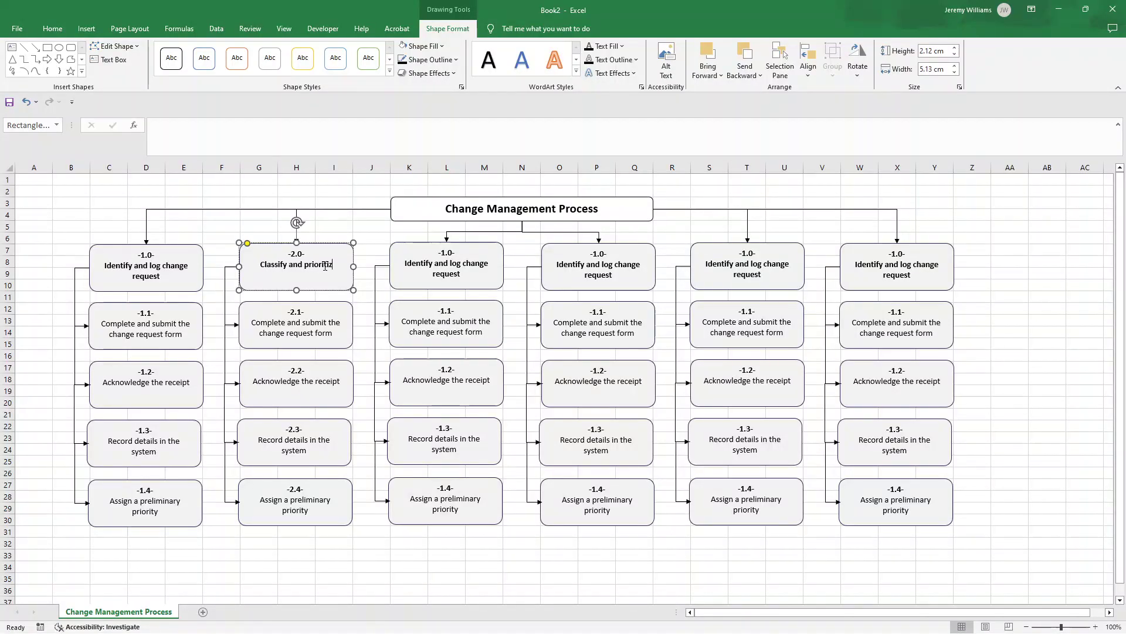
Step: Set box 2.1 to 'Evaluate the urgency' and box 2.2 to 'Assess the complexity'
triple_click(313, 322)
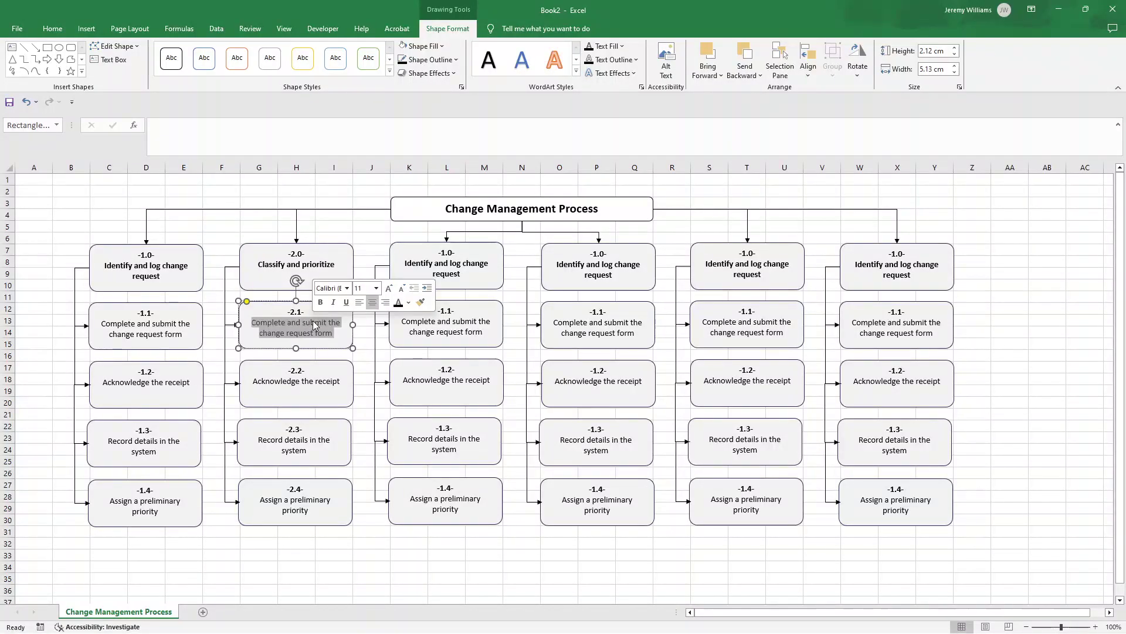
type("Evalua")
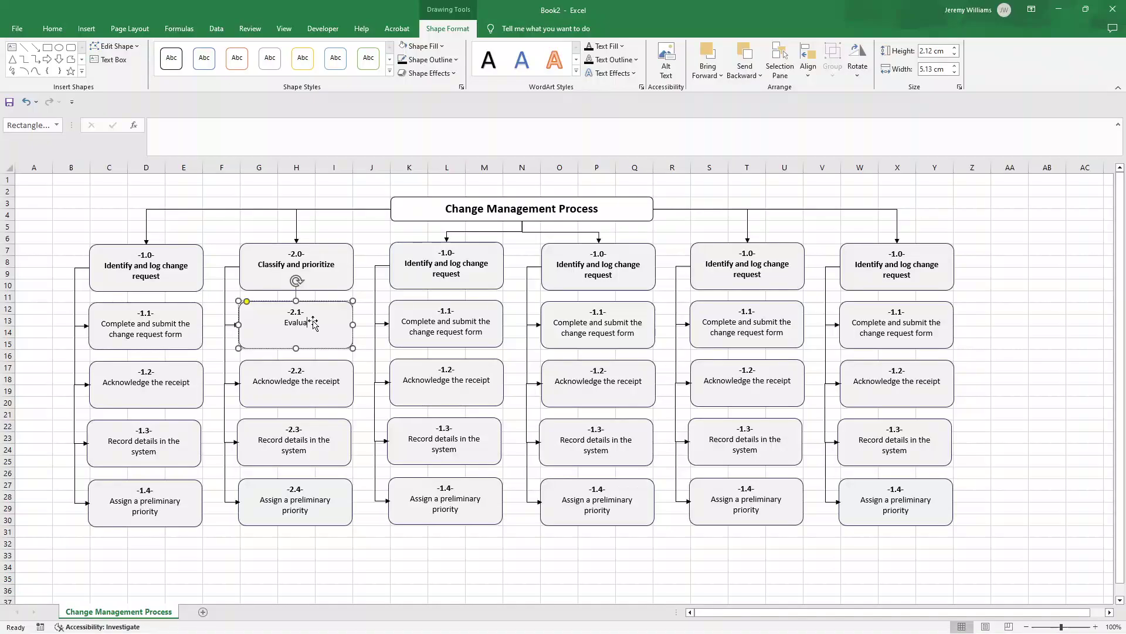
type("te the urgency")
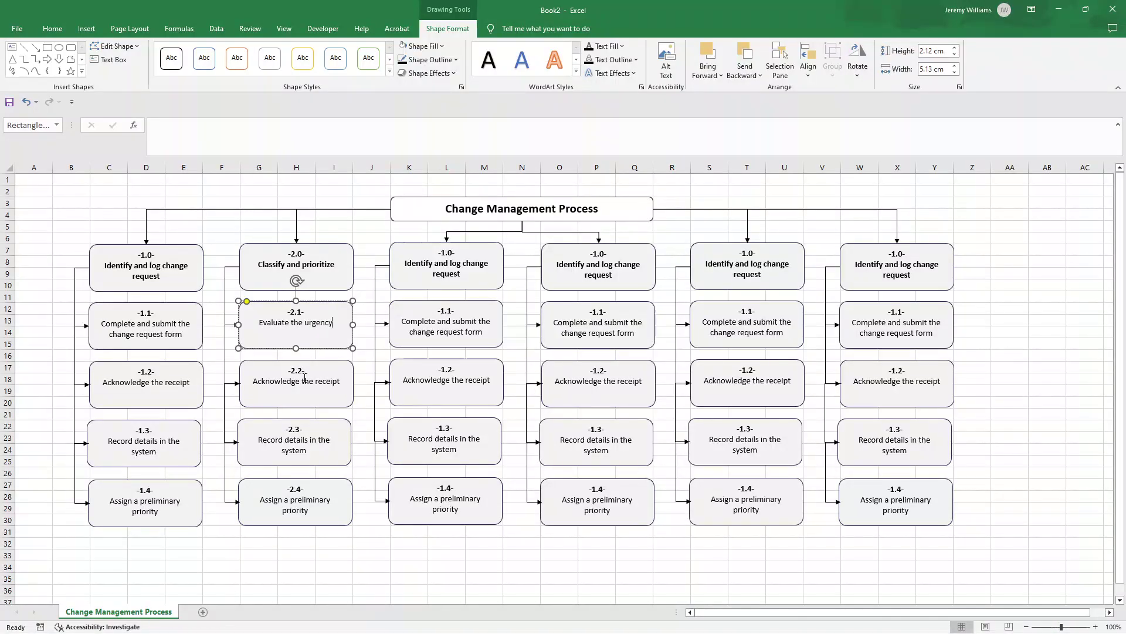
double_click(306, 381)
triple_click(305, 382)
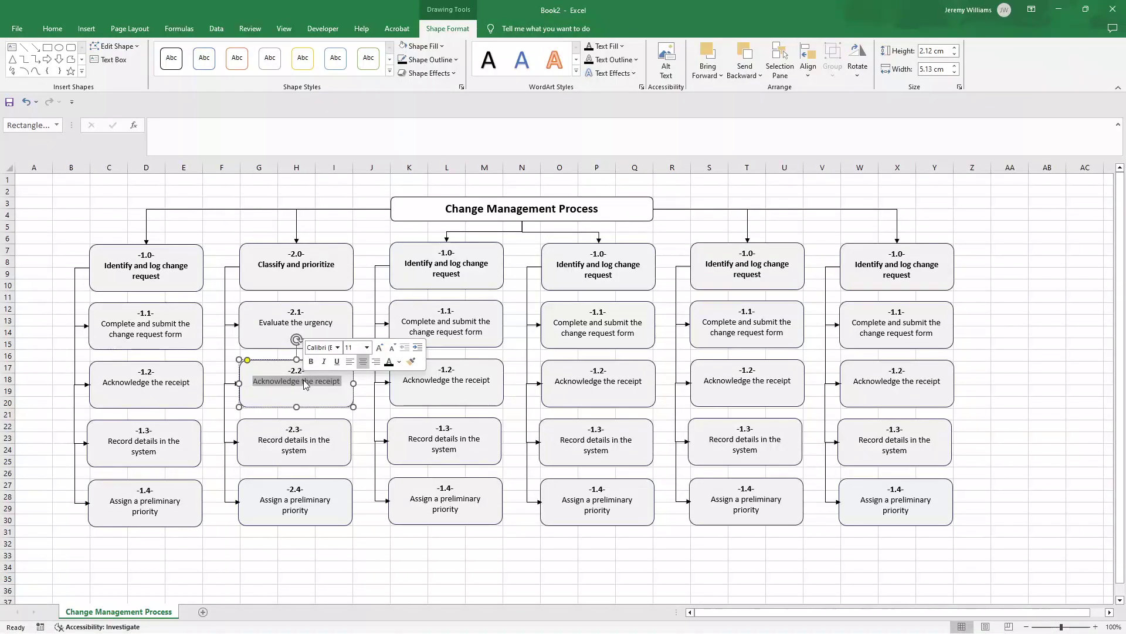
type("Assess the complexity")
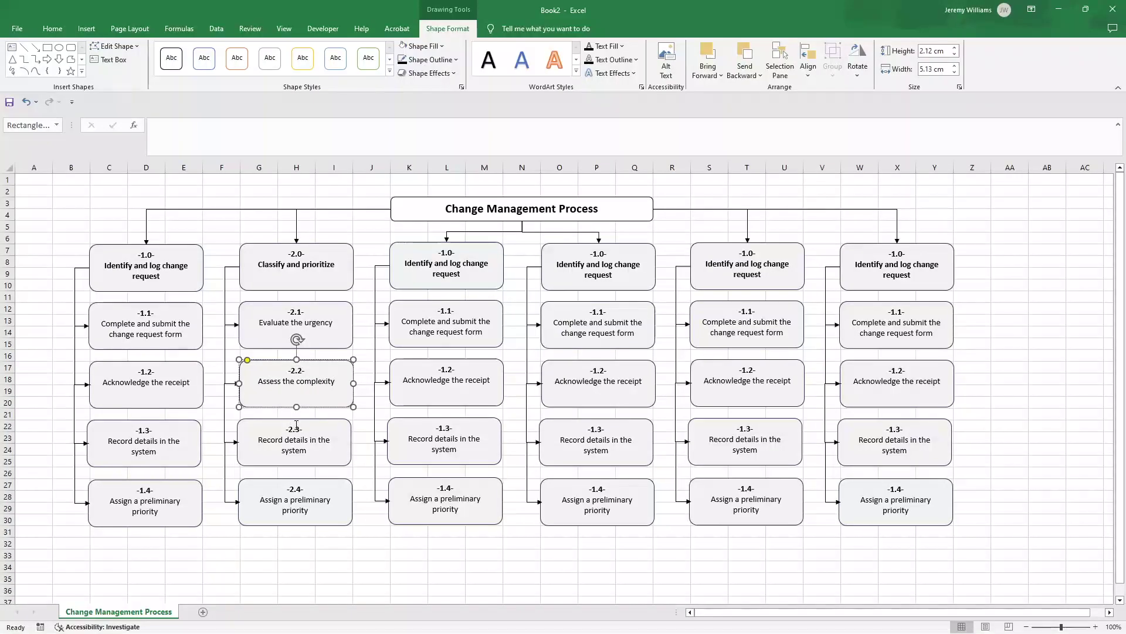
Step: Set box 2.3 to 'Define the scope' and 2.4 to 'Review our available resource + determine the overall priority'
triple_click(300, 449)
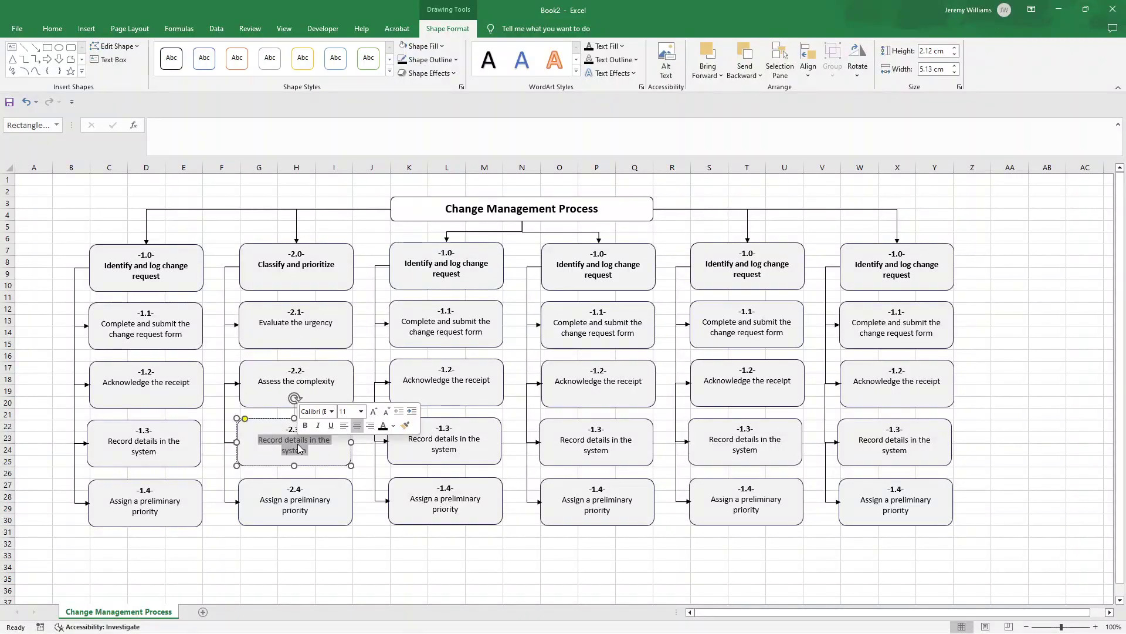
type("Define the ")
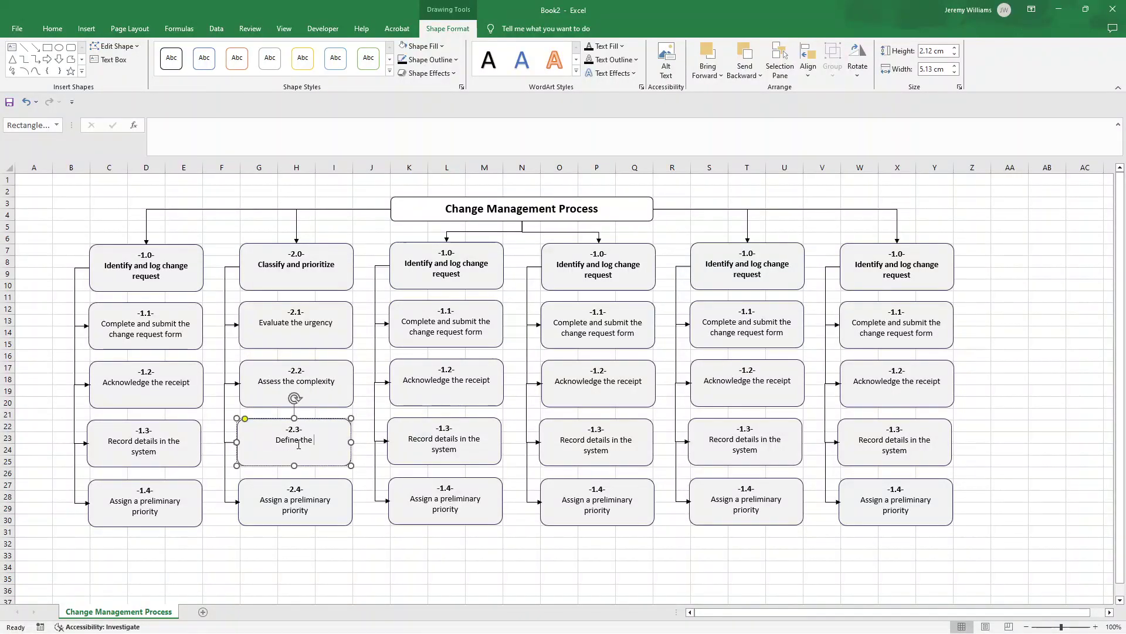
type("scope")
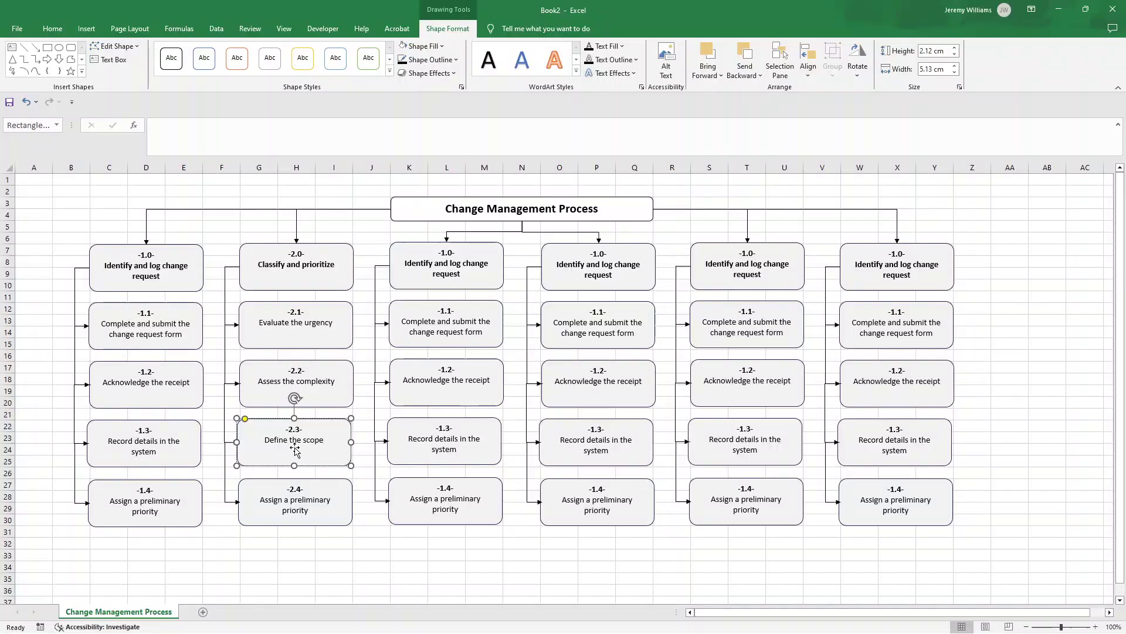
triple_click(303, 510)
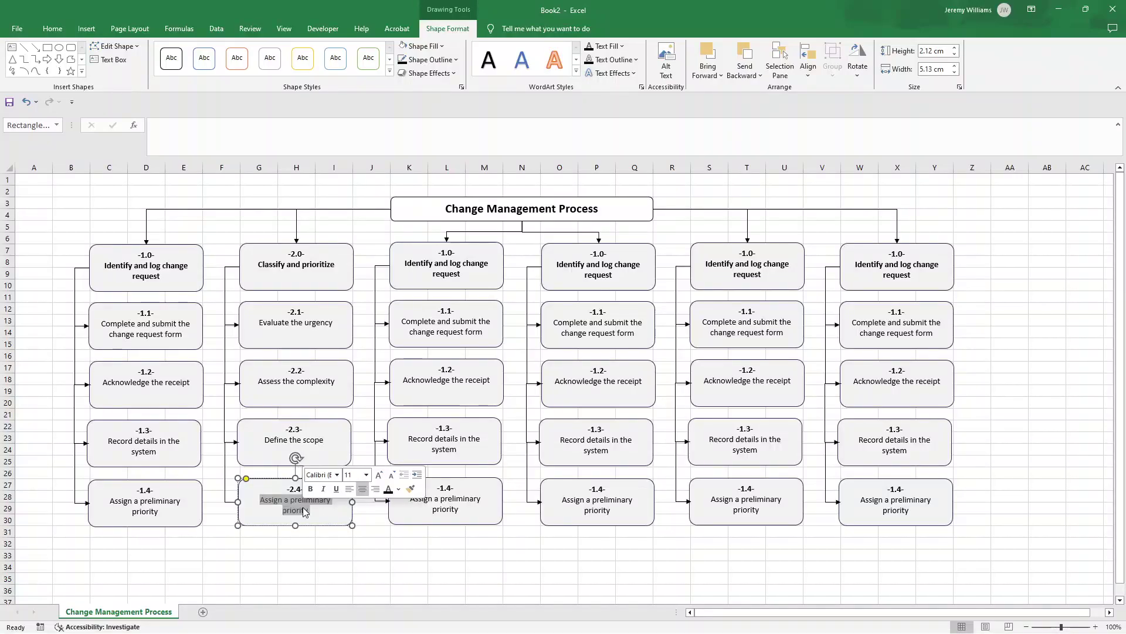
type("Review our av")
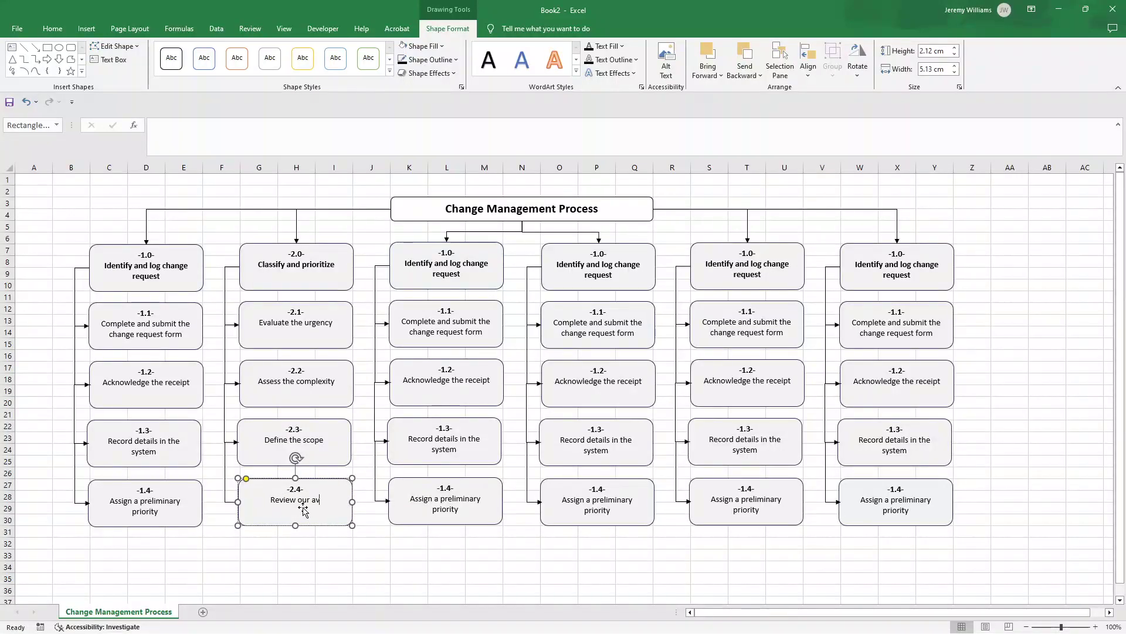
type("ailable resour")
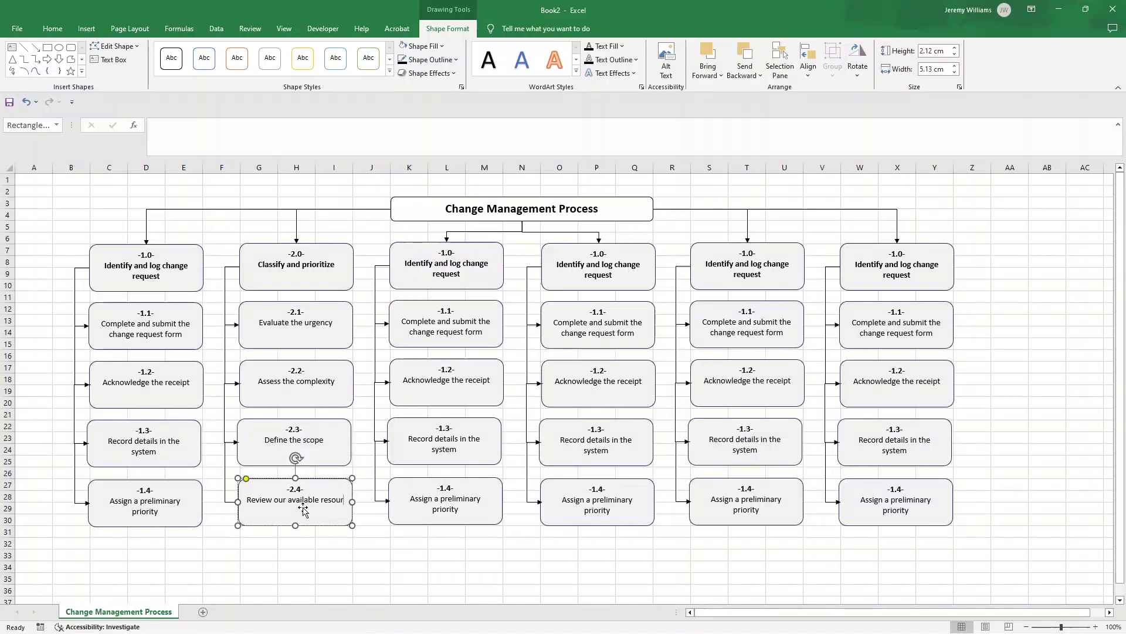
type("ce +")
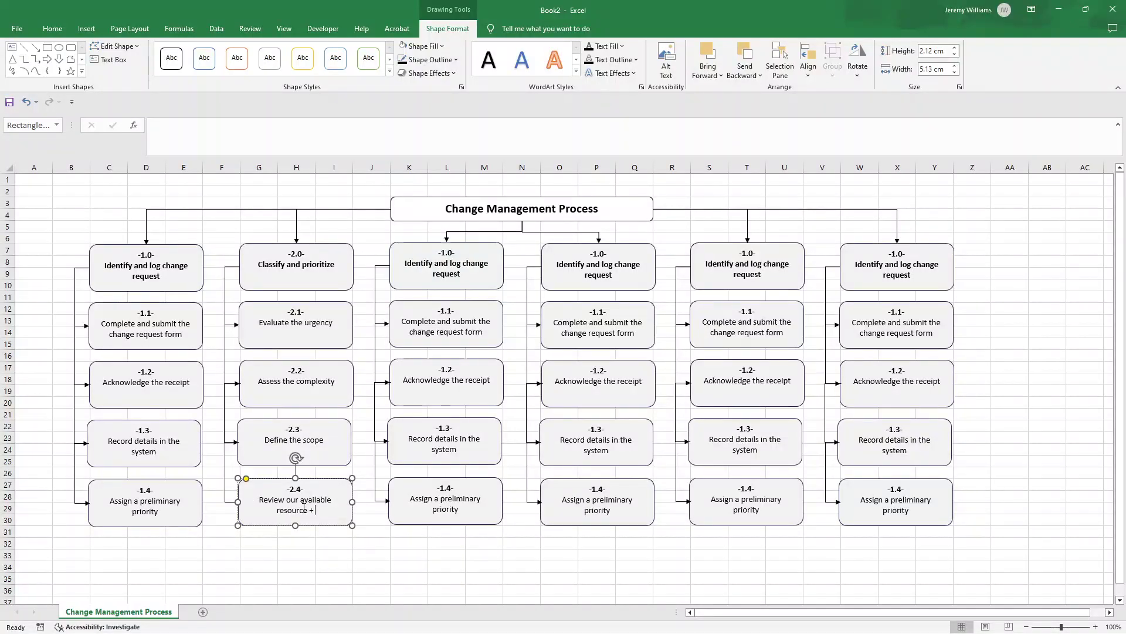
type(" determine the overall priprity")
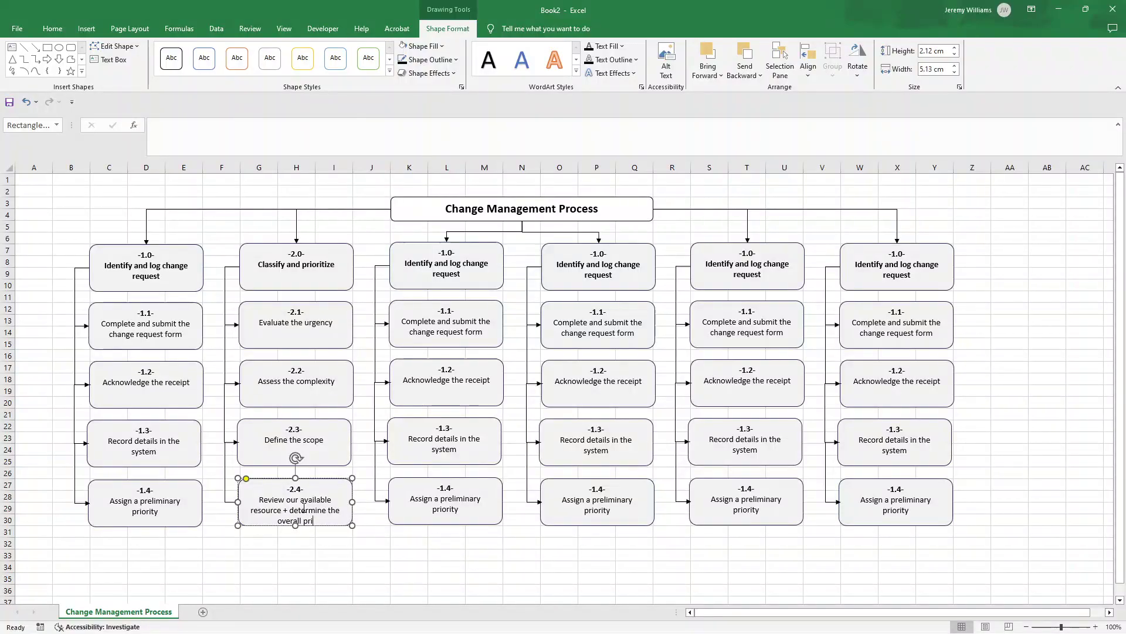
double_click(318, 521)
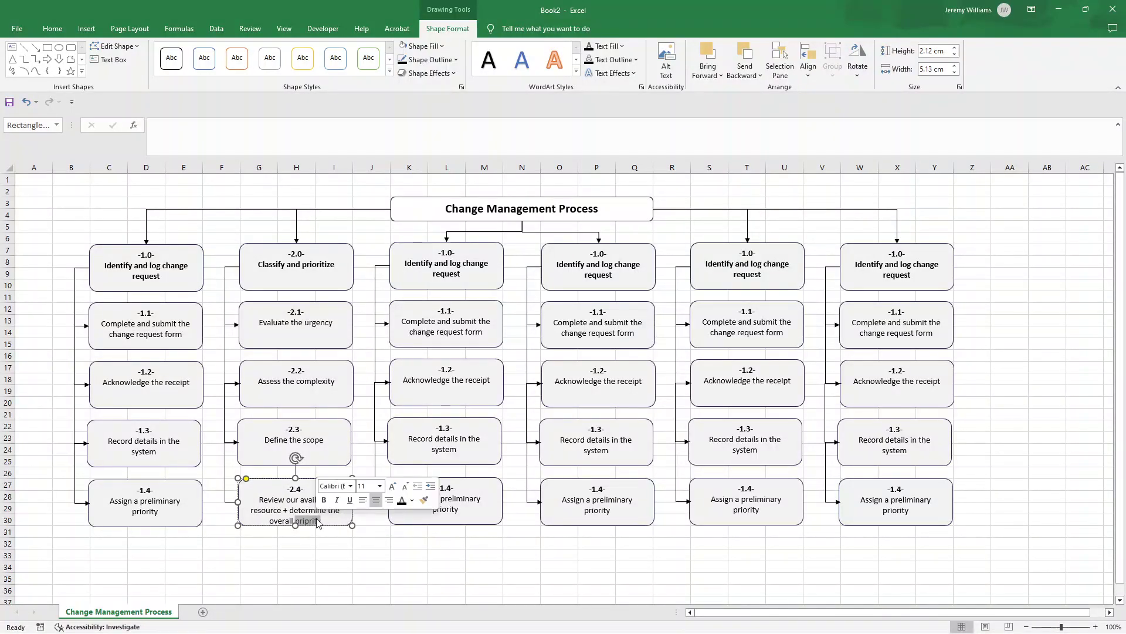
type("priority")
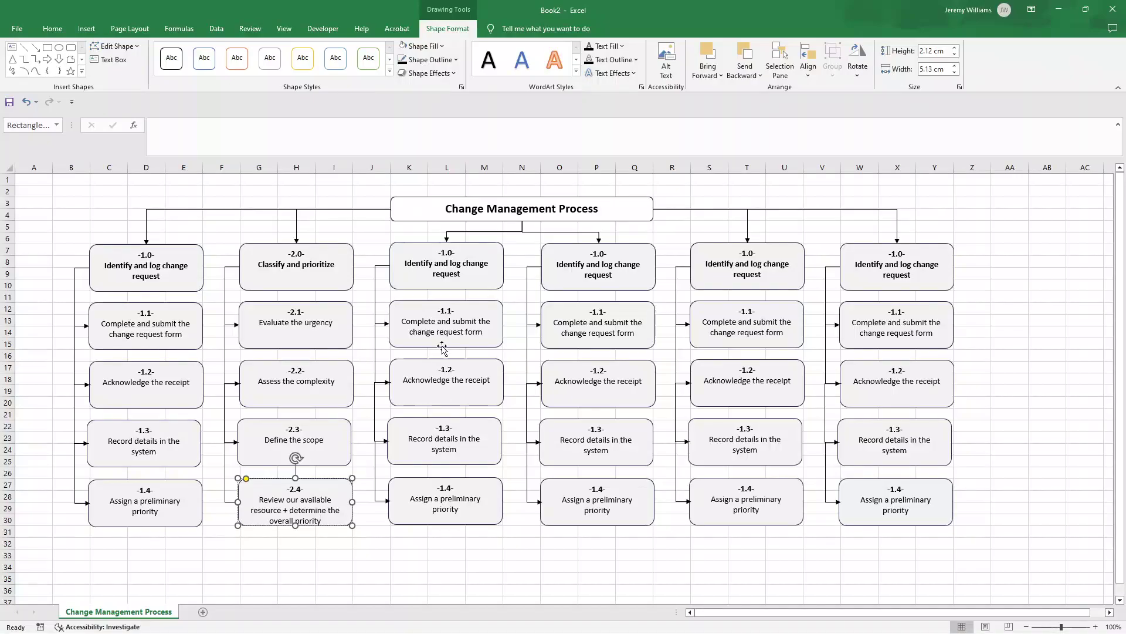
Step: Change the third column's box numbers to -3.0- through -3.4-
left_click(442, 251)
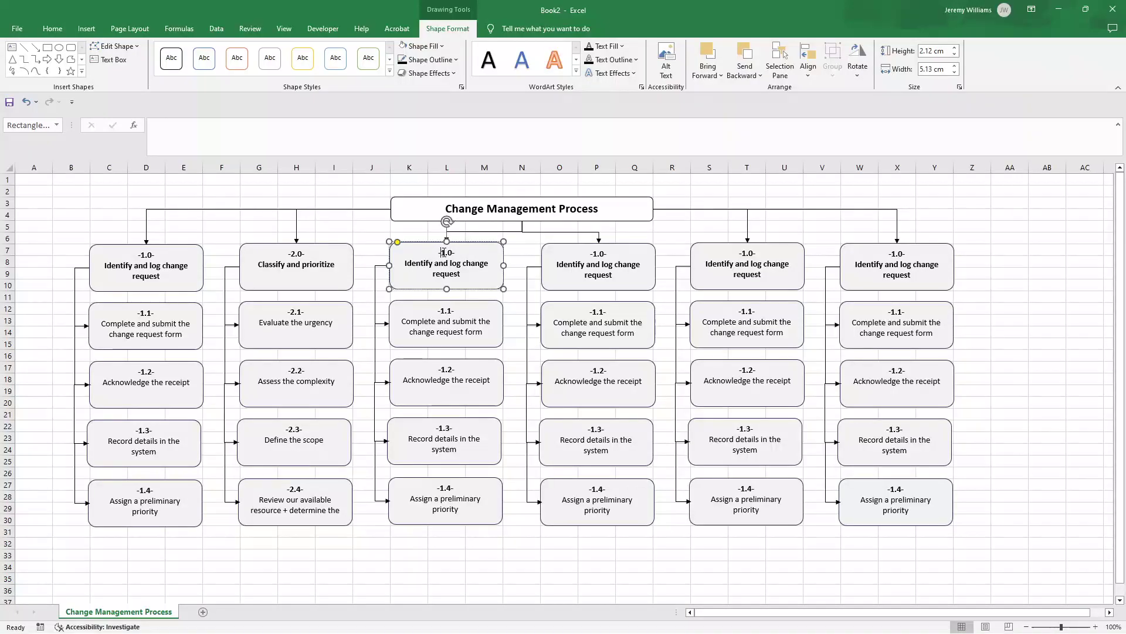
key("BackSpace")
type("3")
left_click(446, 310)
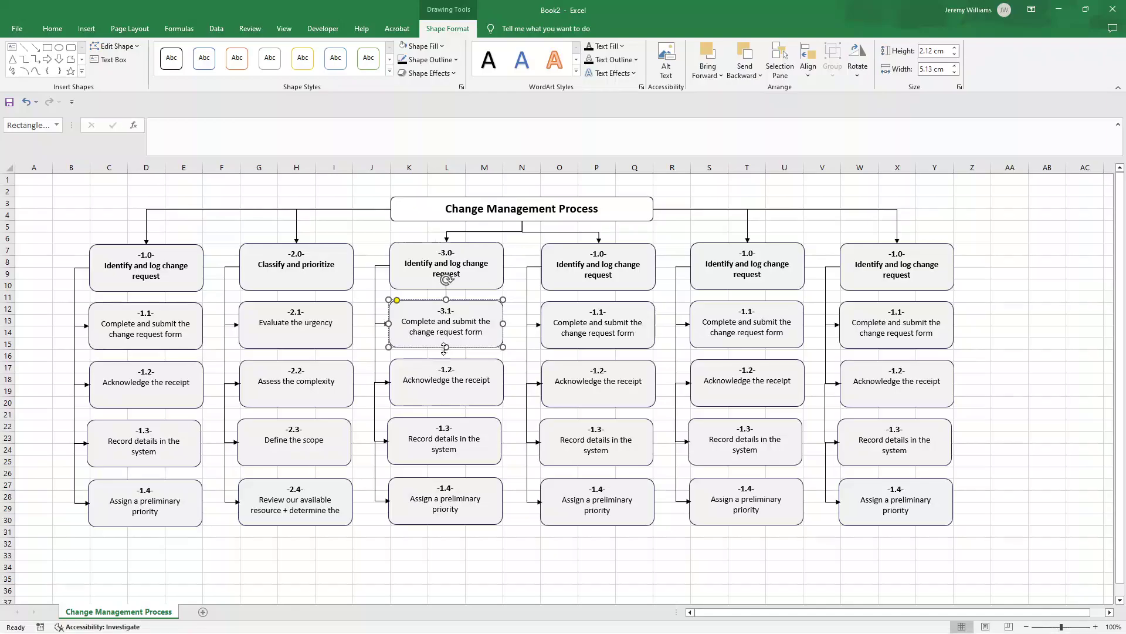
left_click(445, 369)
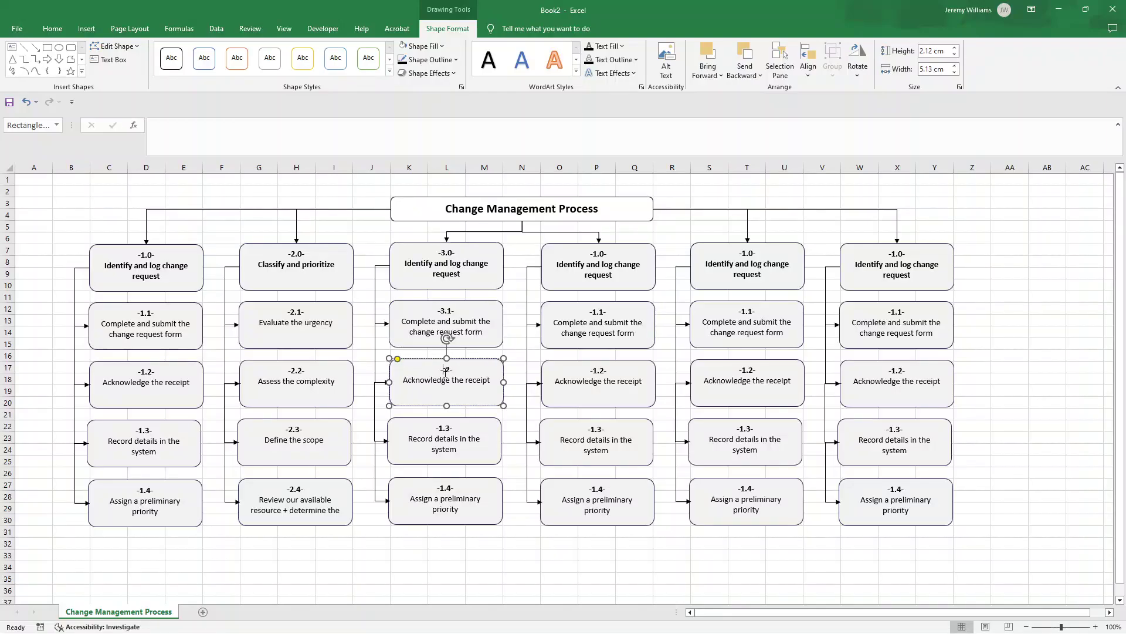
type("3")
left_click(443, 429)
key("BackSpace")
type("3")
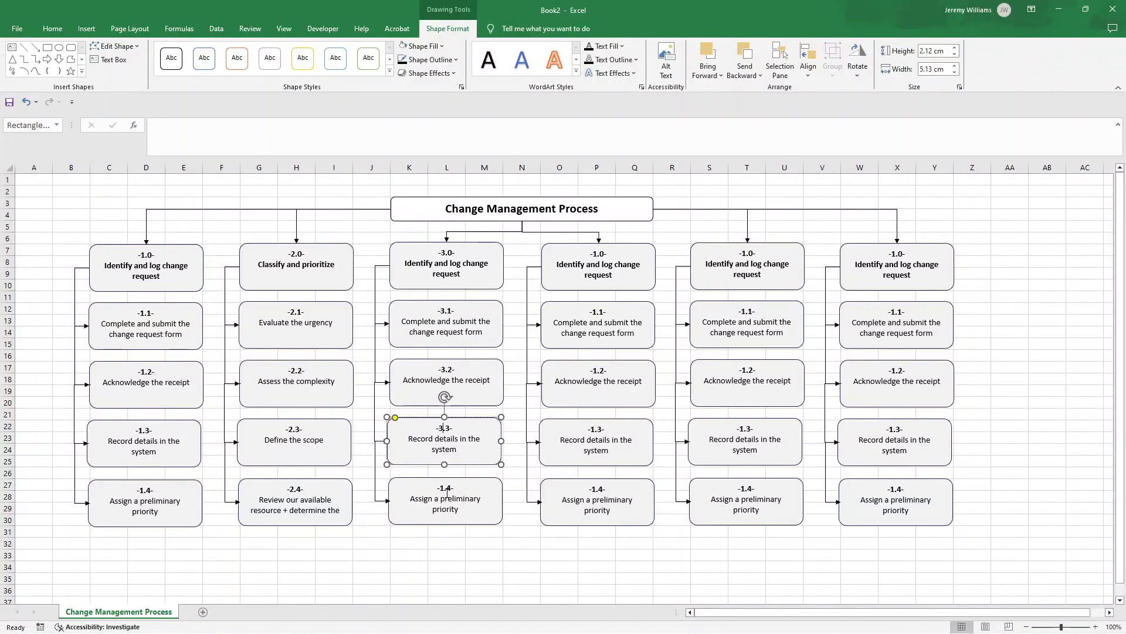
left_click(445, 491)
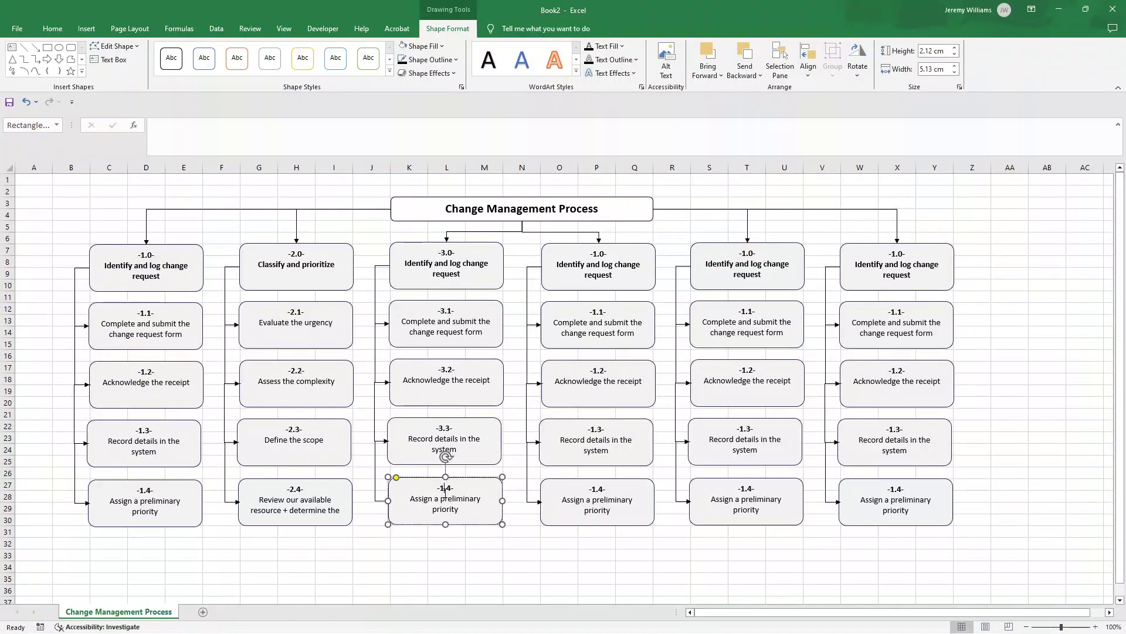
triple_click(447, 275)
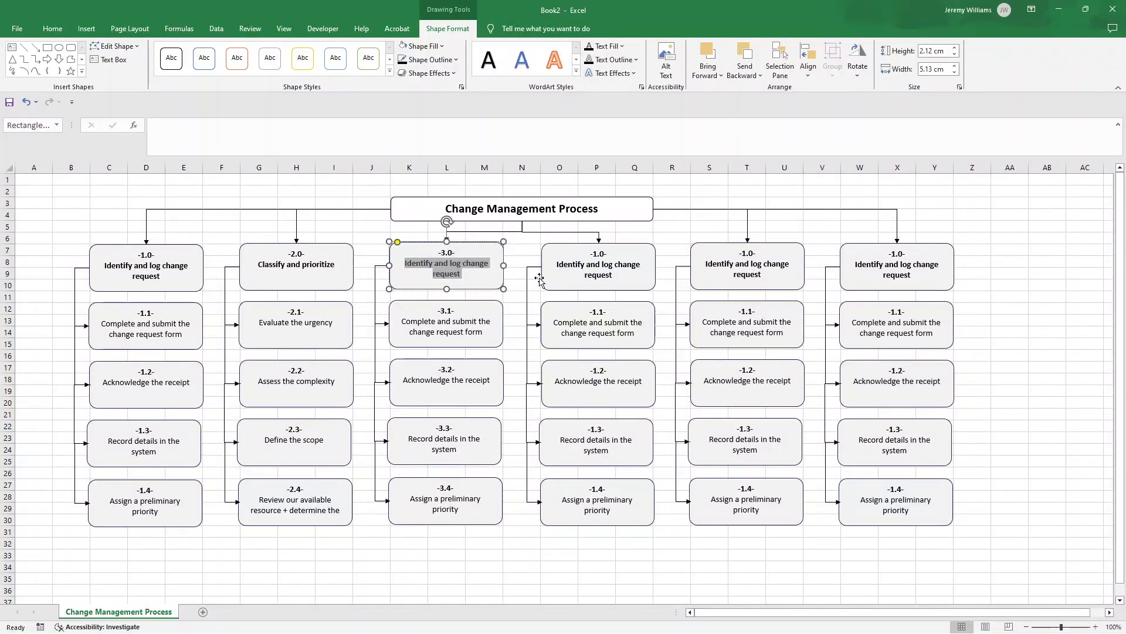
Step: Retitle boxes 3.0–3.2 'Analyze Impact and Risks', 'Collect relevant data', 'Identify affected areas'
type("Analyz")
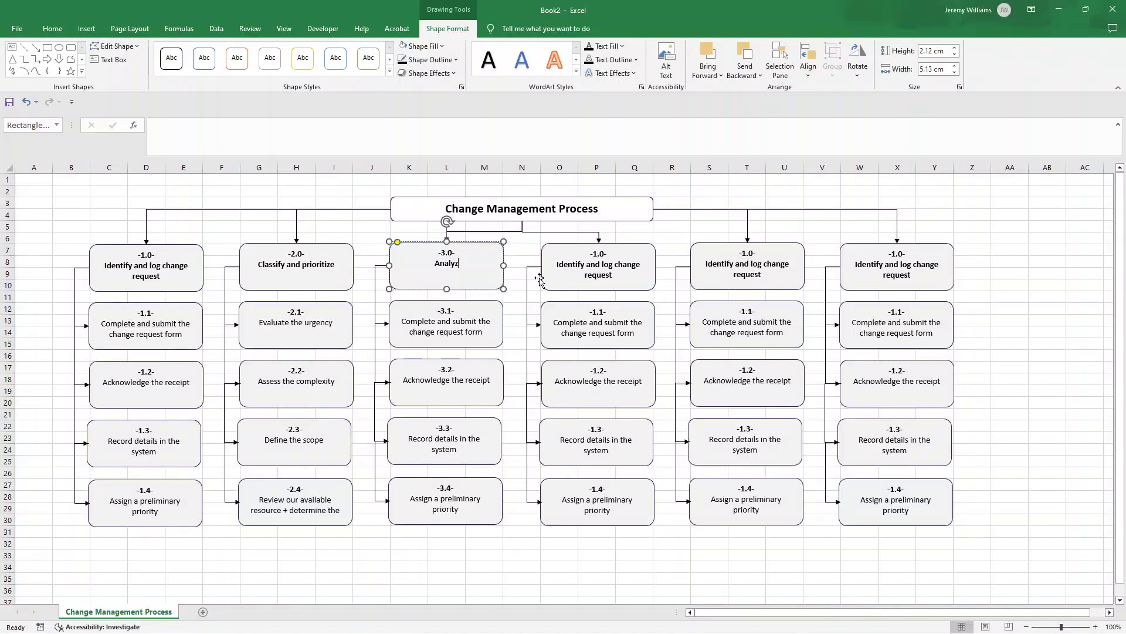
type("e Impact and R")
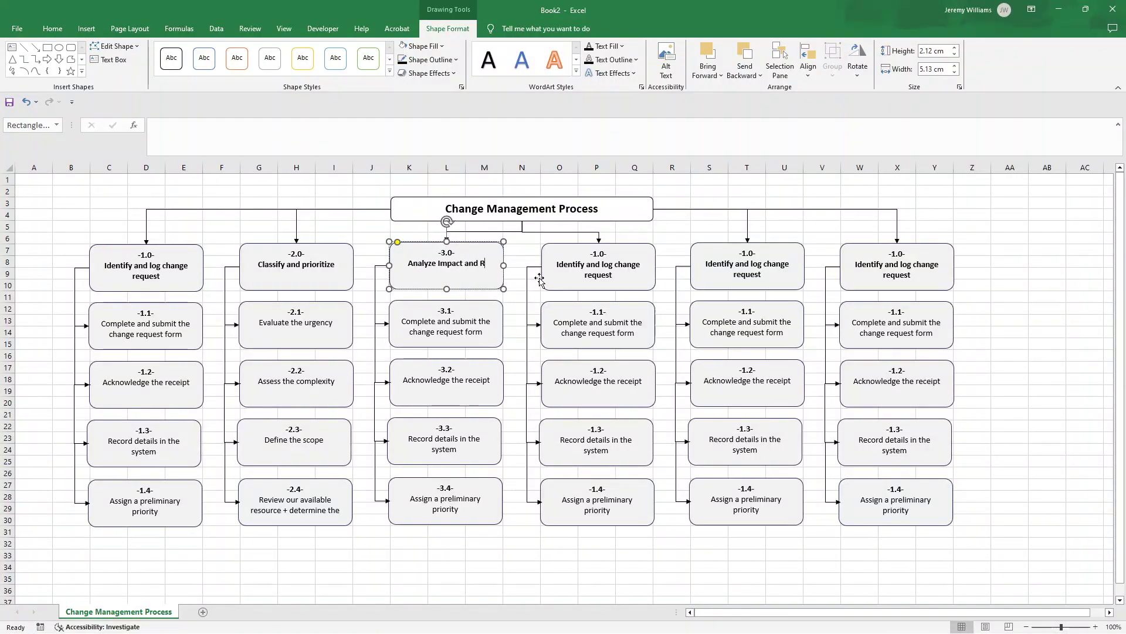
type("isks")
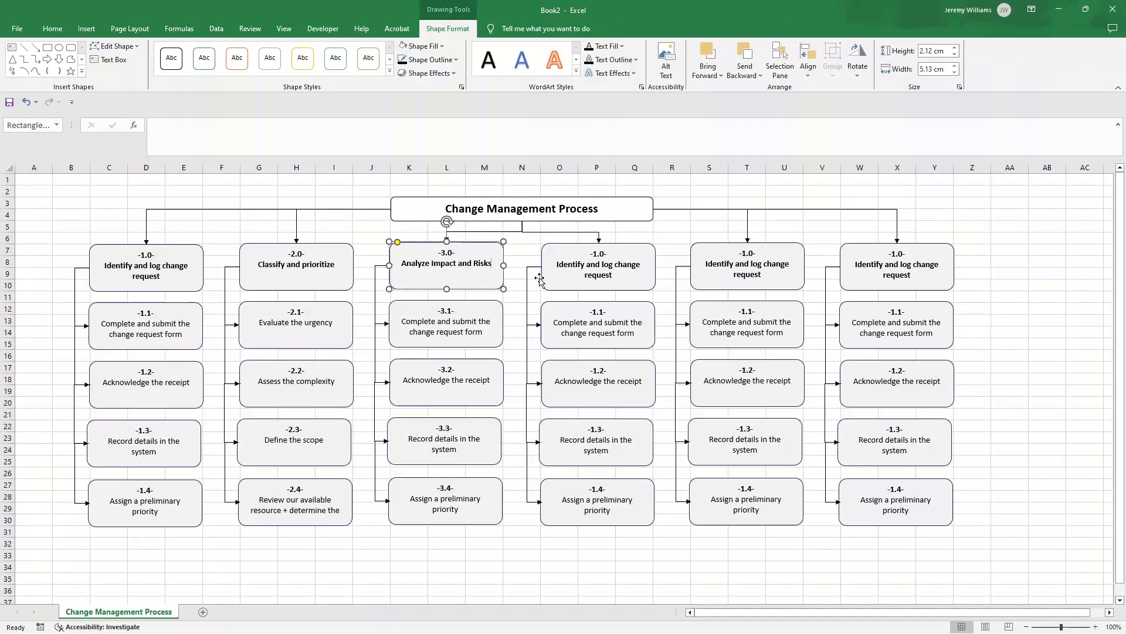
double_click(457, 320)
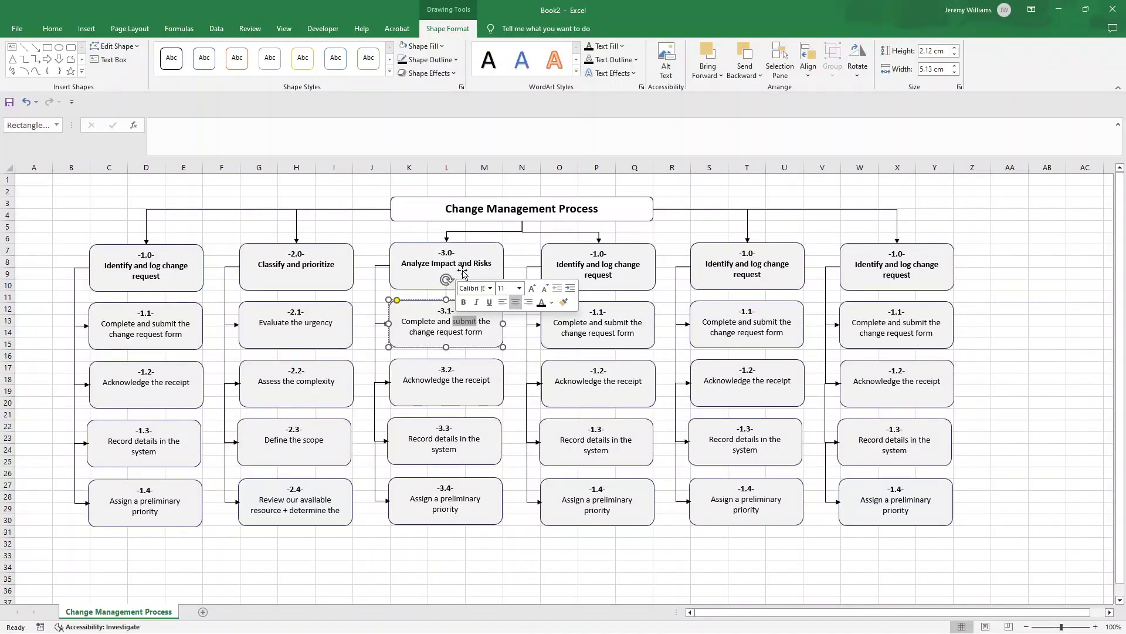
triple_click(450, 321)
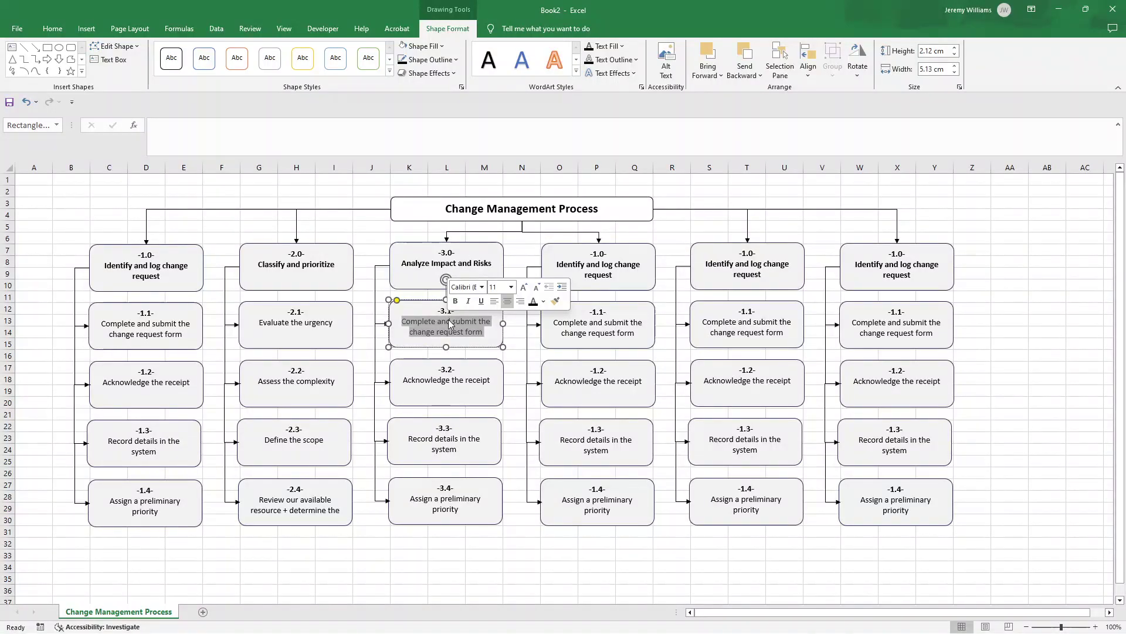
type("Colle")
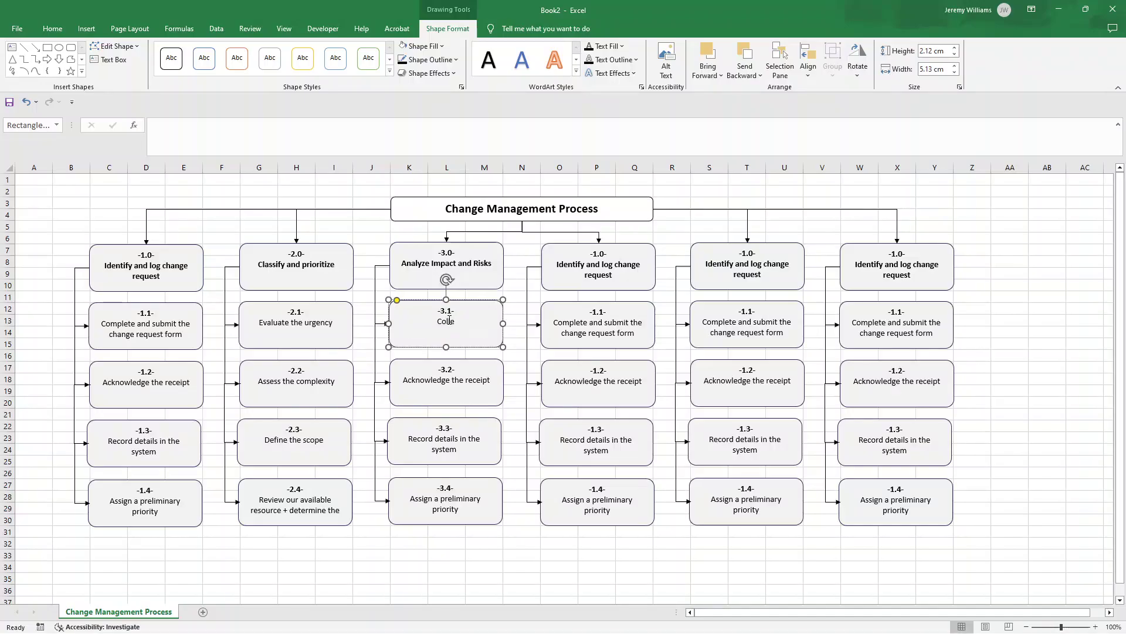
type("ct relevant data")
triple_click(458, 380)
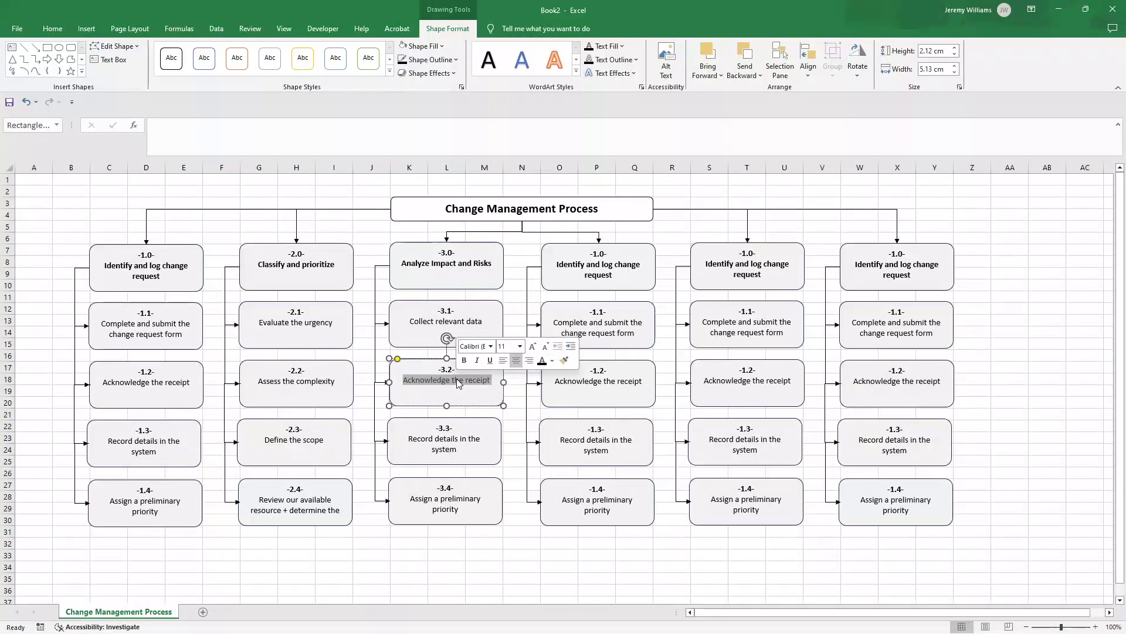
type("Identify a")
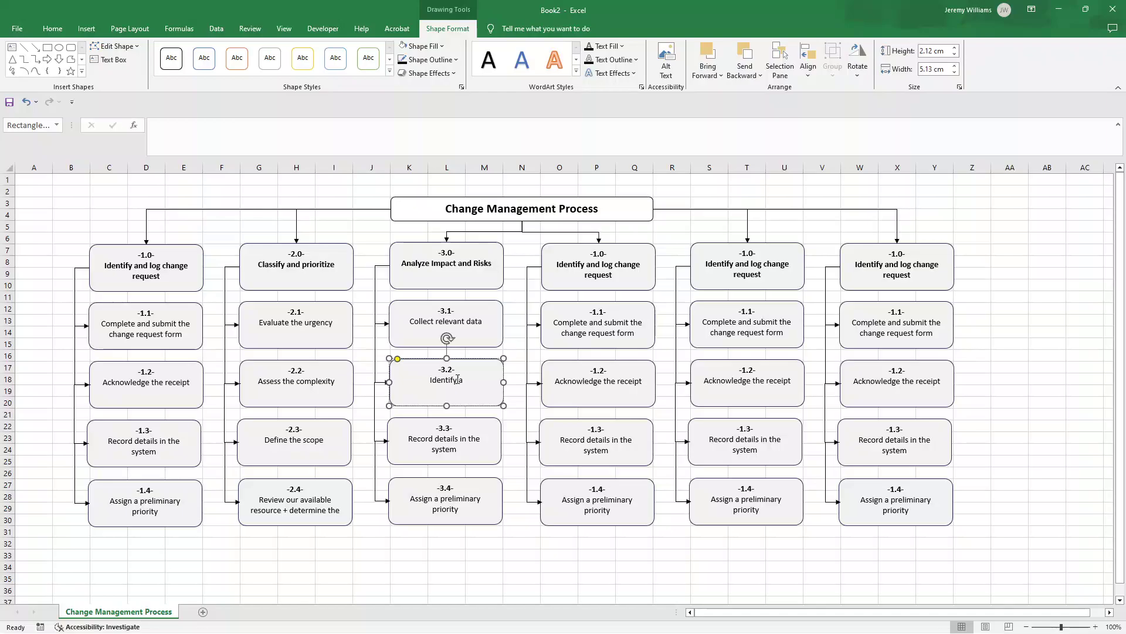
type("ffected areas")
Step: Set box 3.3 to 'Assess the risk probability' and box 3.4 to 'Propose mitigation options'
triple_click(474, 447)
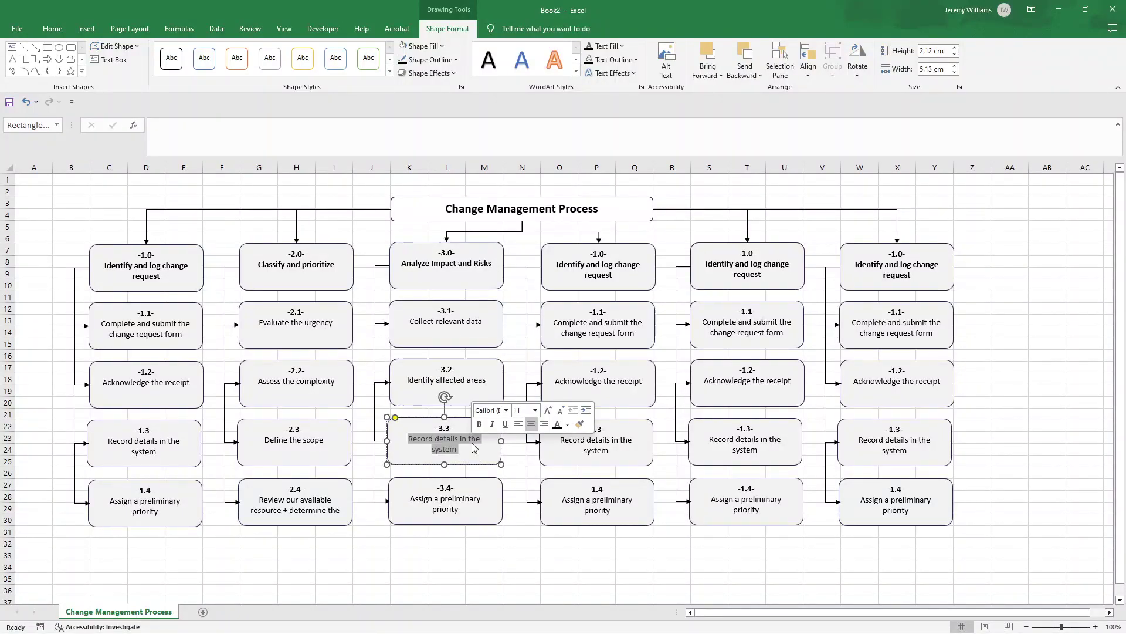
type("Asse")
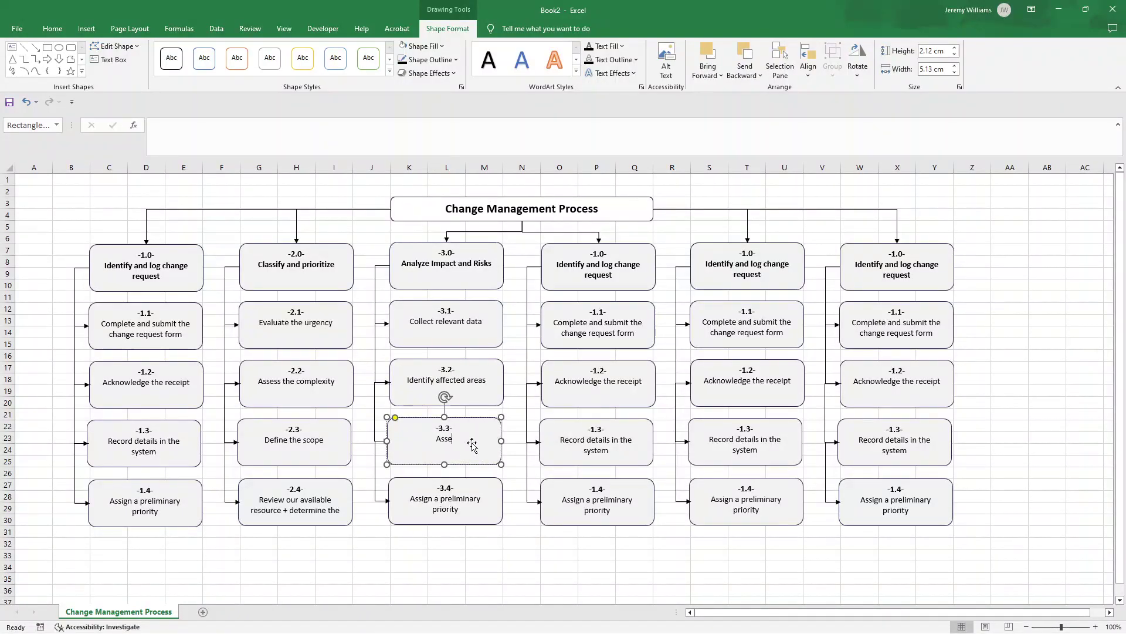
type("ss the risk propability")
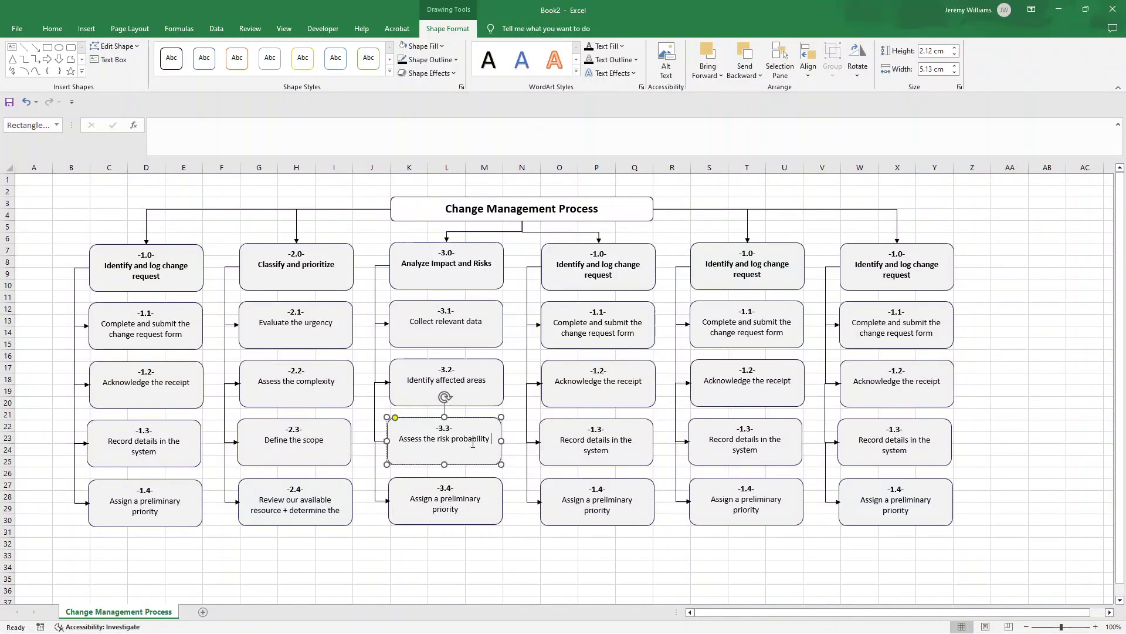
left_click(459, 518)
triple_click(455, 504)
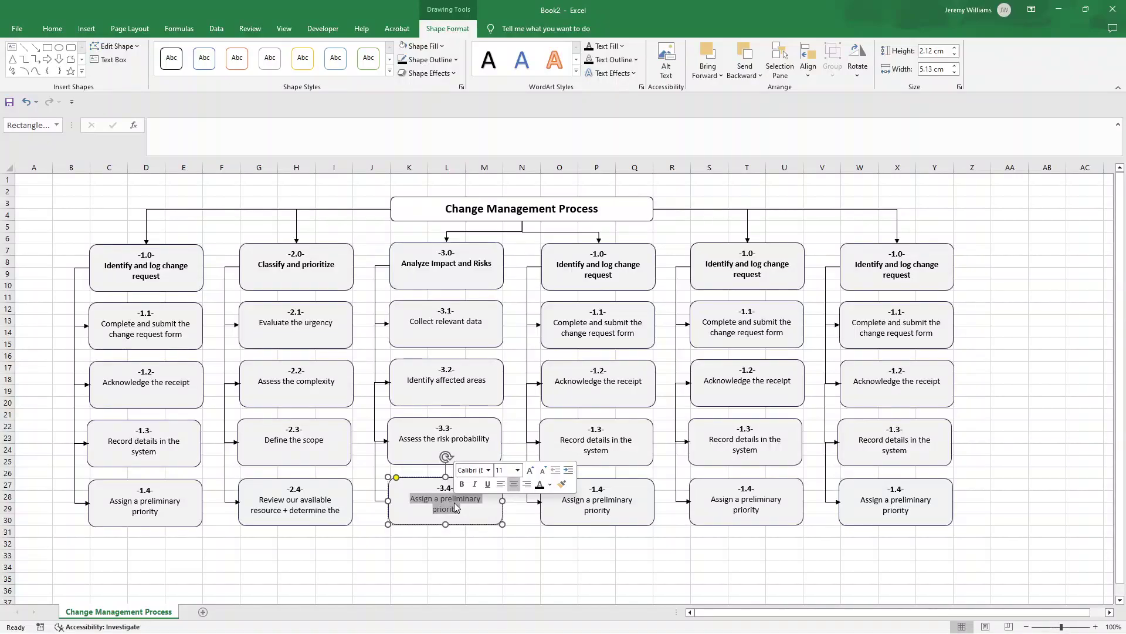
type("Propose miti")
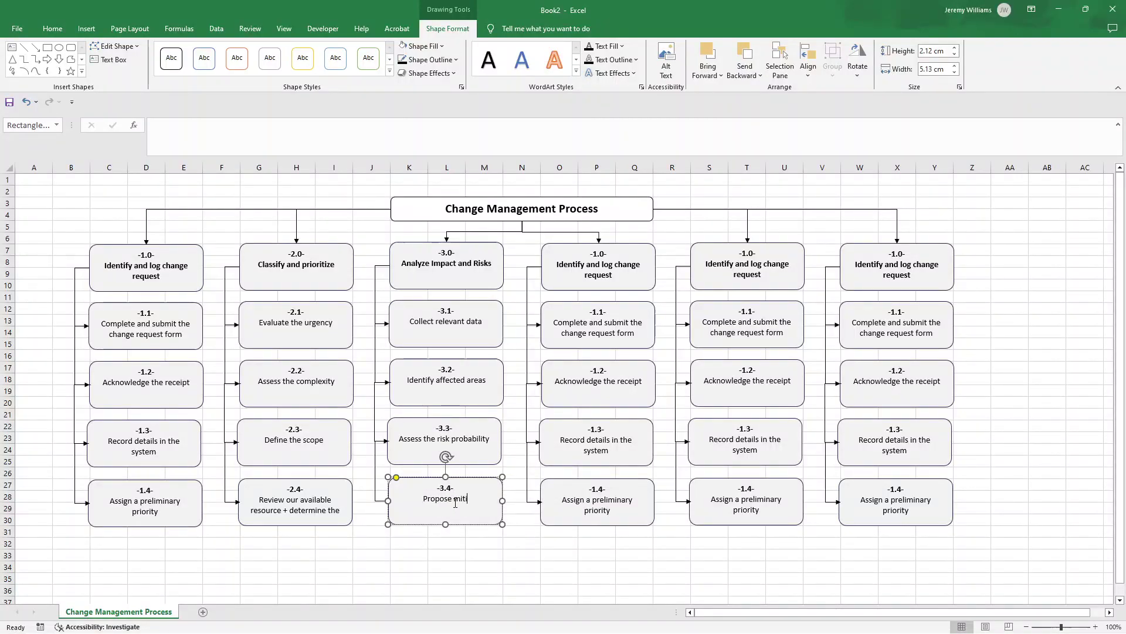
type("gatin opti")
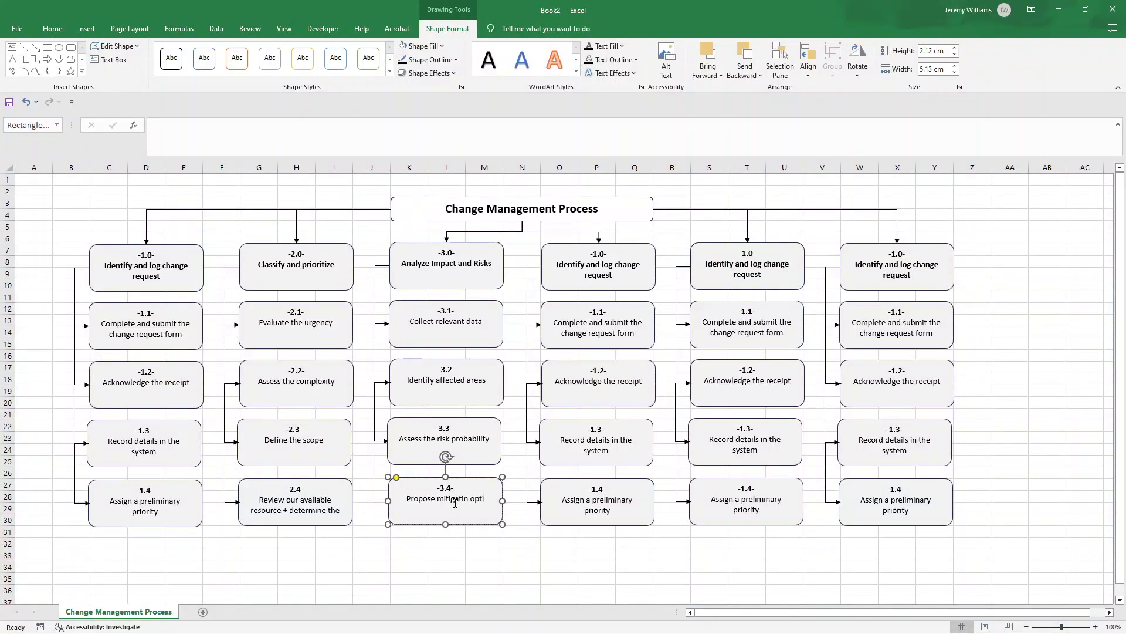
type("ons")
double_click(456, 503)
type("mitigation")
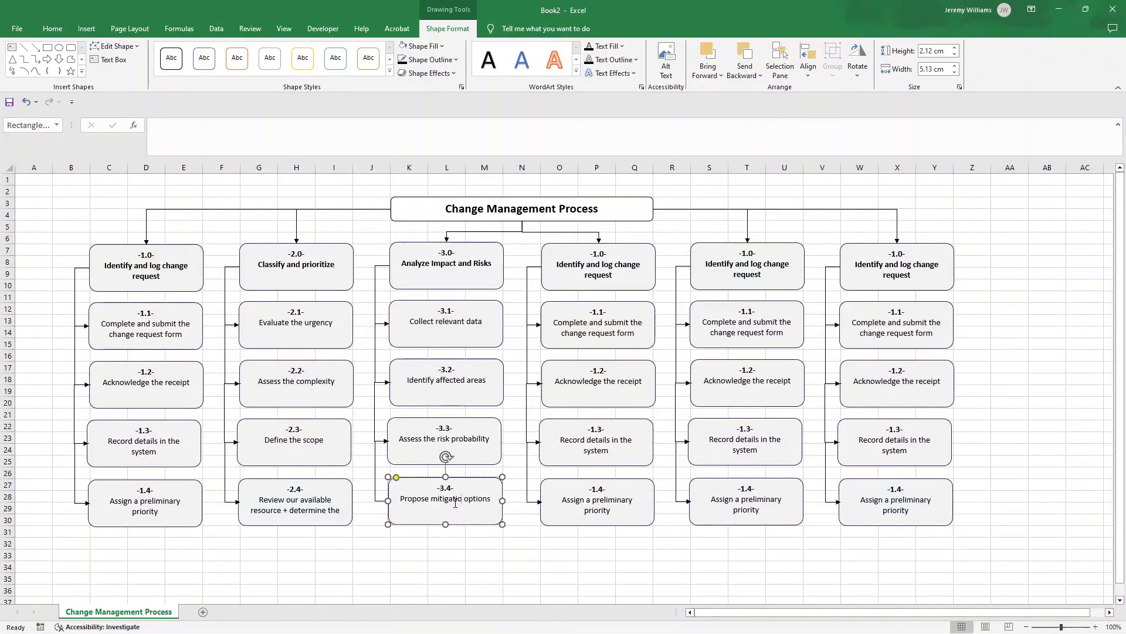
Step: Renumber the fourth column's lower boxes -4.1- through -4.4-
triple_click(580, 275)
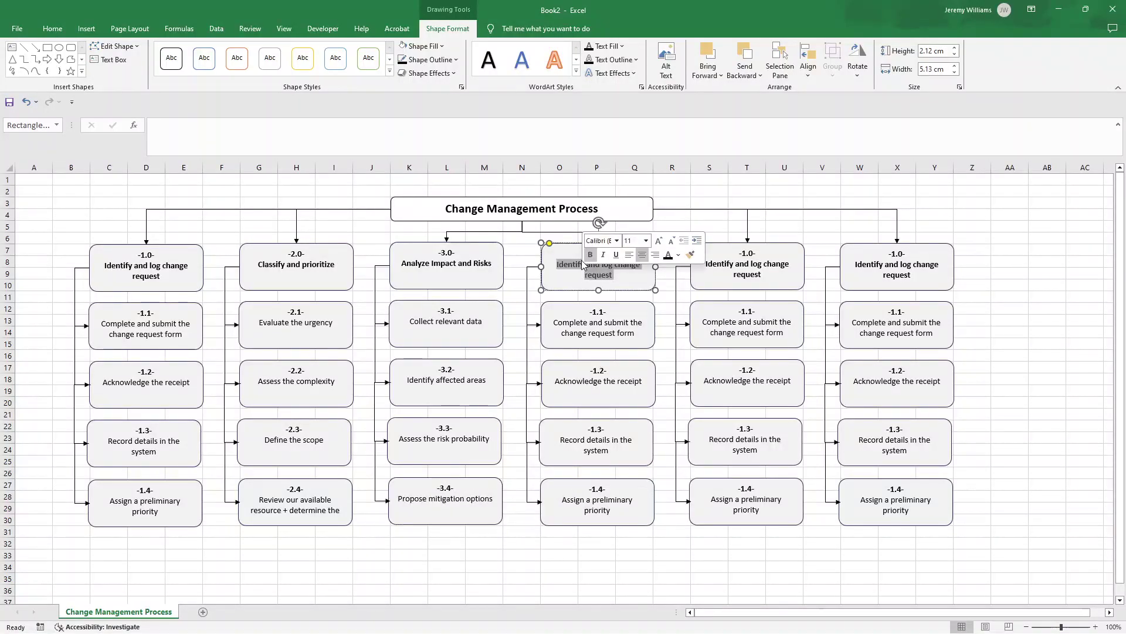
left_click(581, 264)
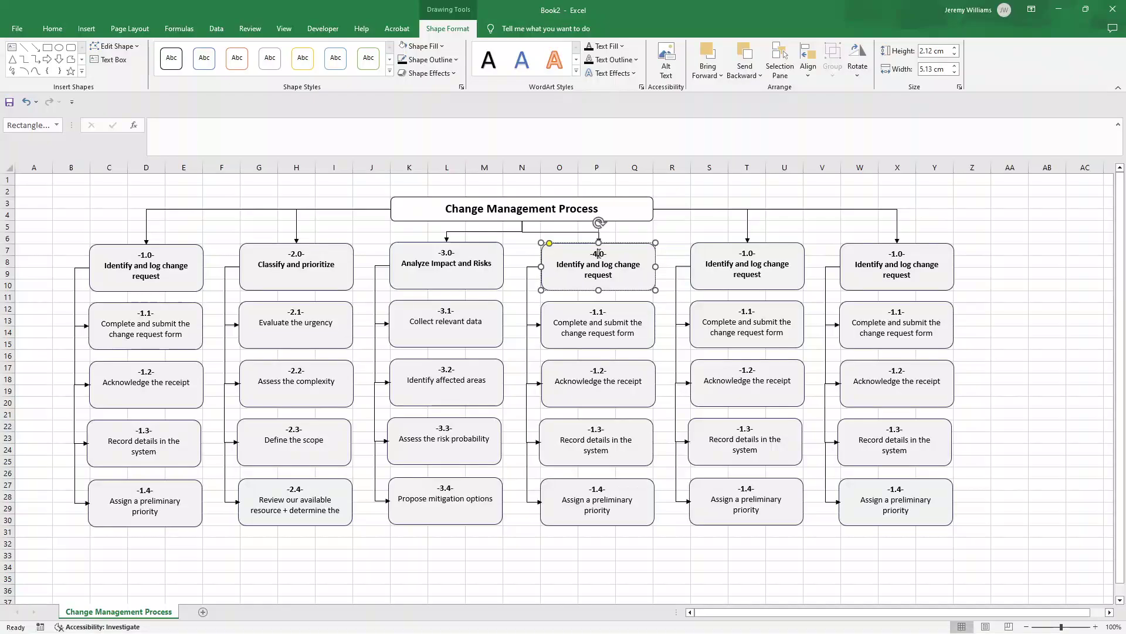
left_click(597, 311)
key("BackSpace")
type("4")
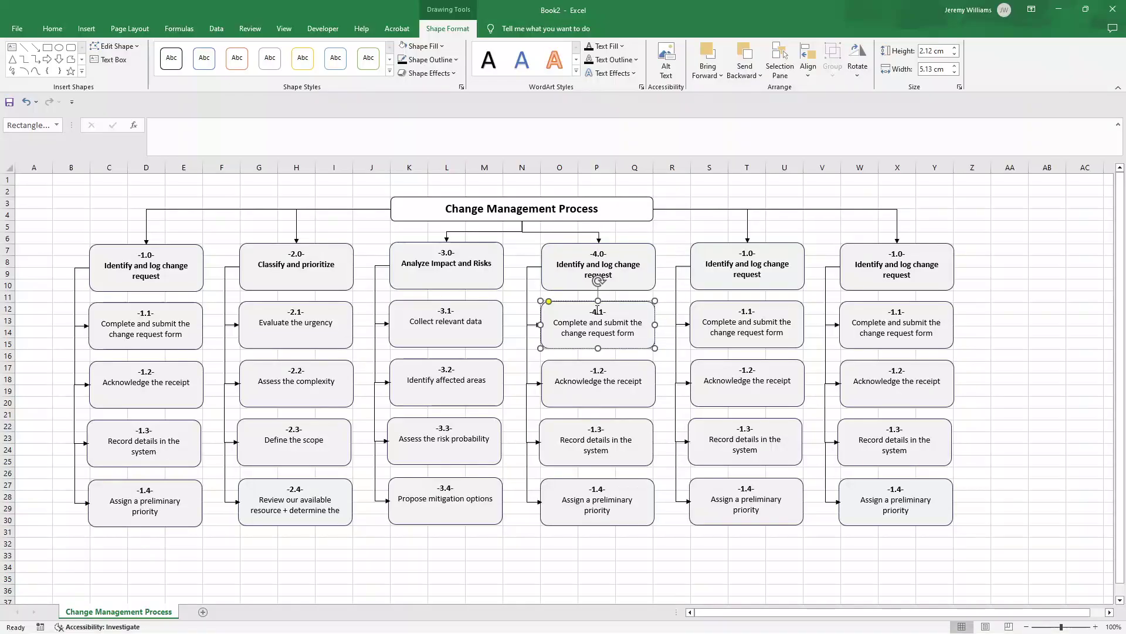
left_click(597, 372)
key("BackSpace")
type("4")
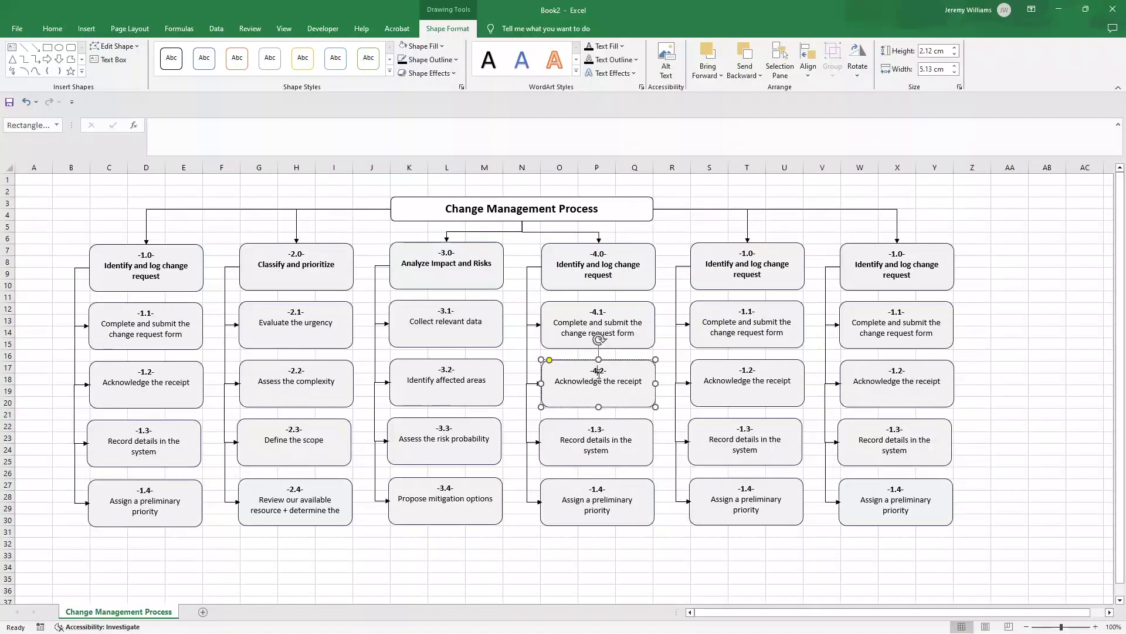
left_click(596, 431)
key("BackSpace")
type("4")
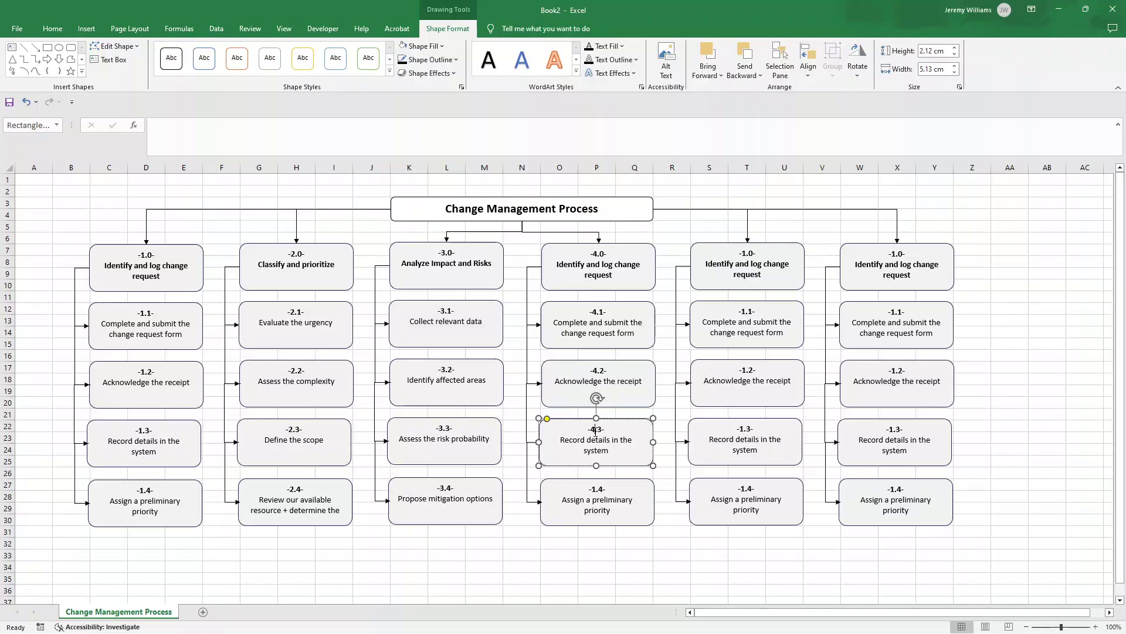
left_click(595, 489)
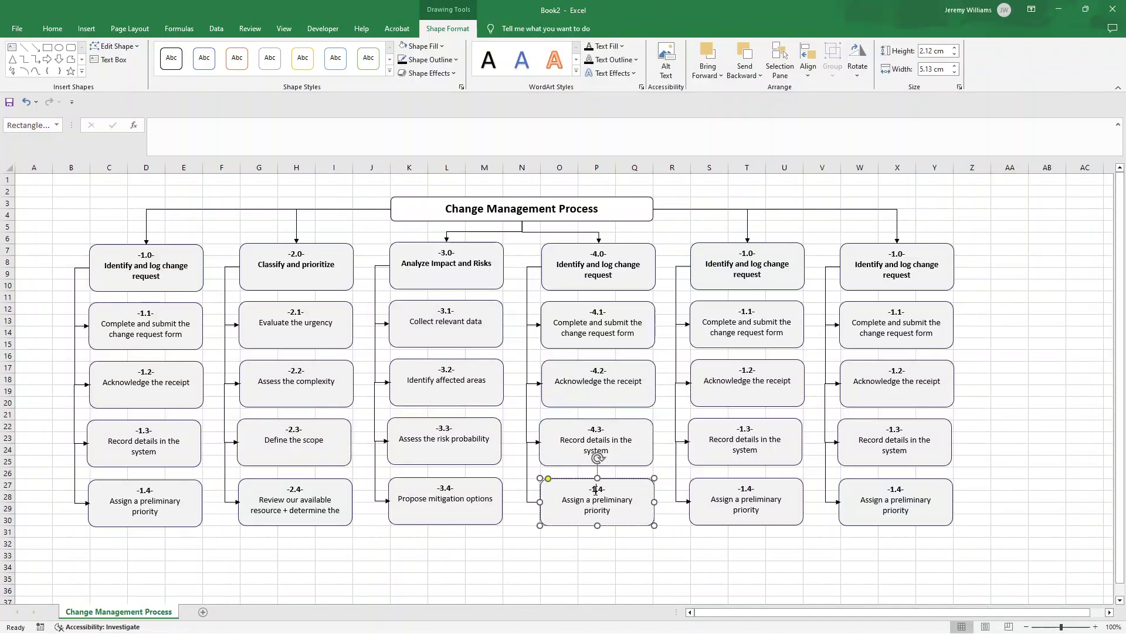
Step: Set 4.0 to 'Approve or Reject', 4.1 'Invite stakeholder feedback', 4.2 'Present cost-benefit analysis'
triple_click(595, 275)
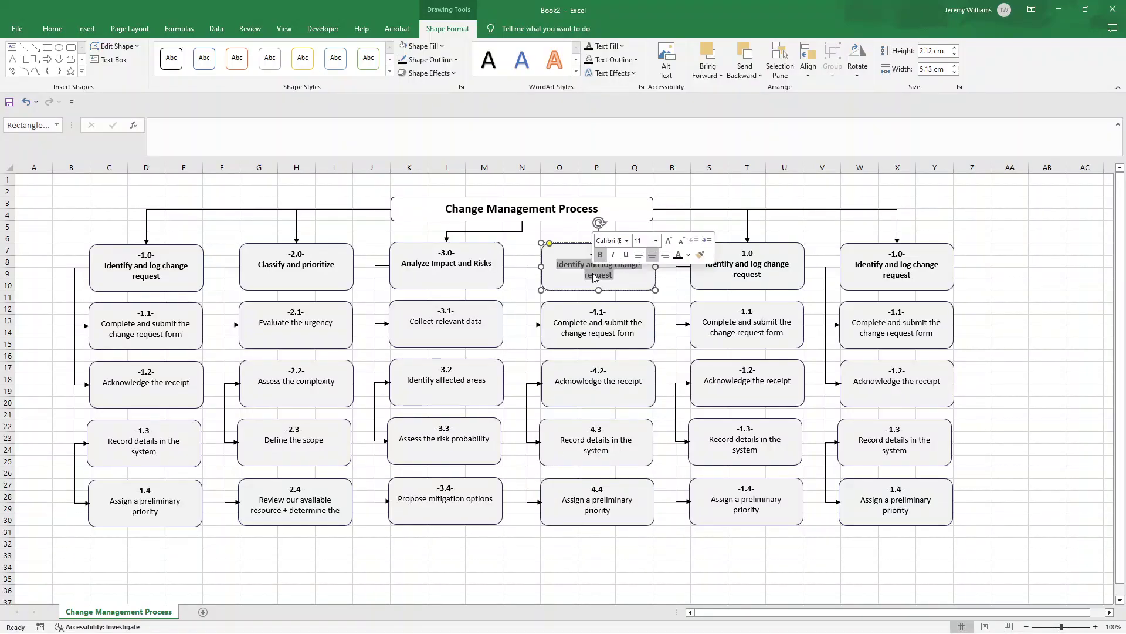
type("Appro")
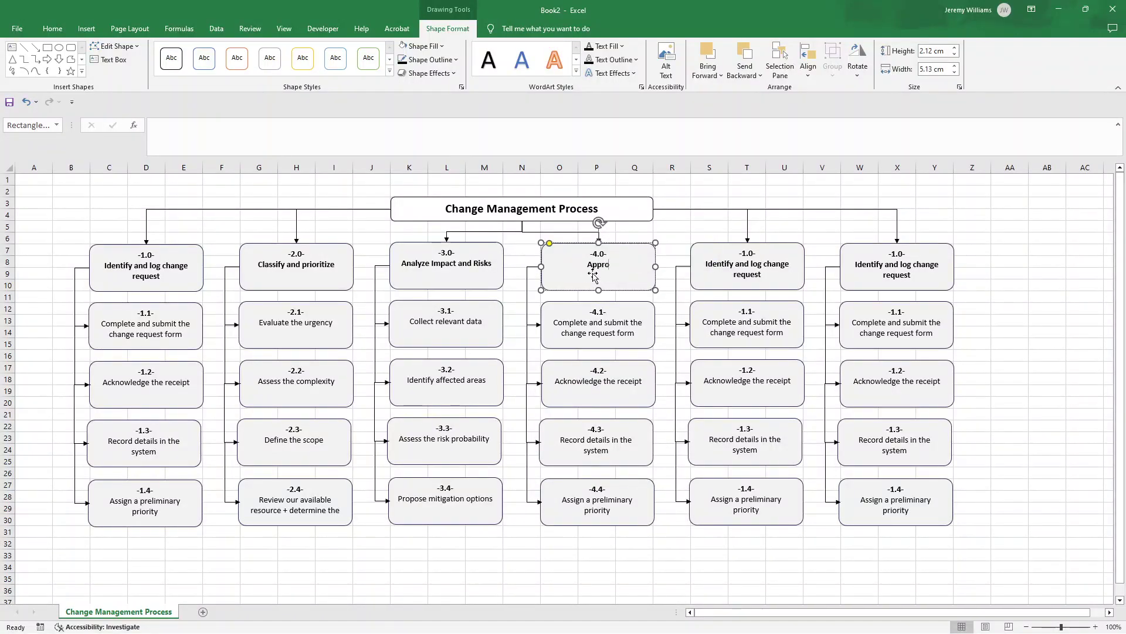
type("ve or Reje")
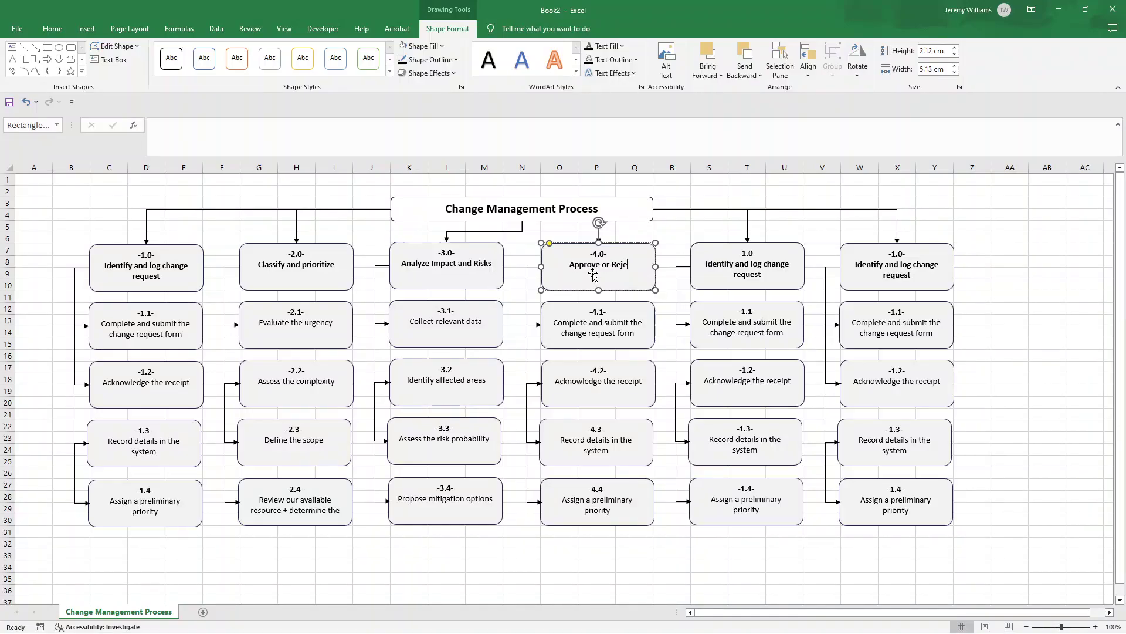
type("ct")
triple_click(599, 326)
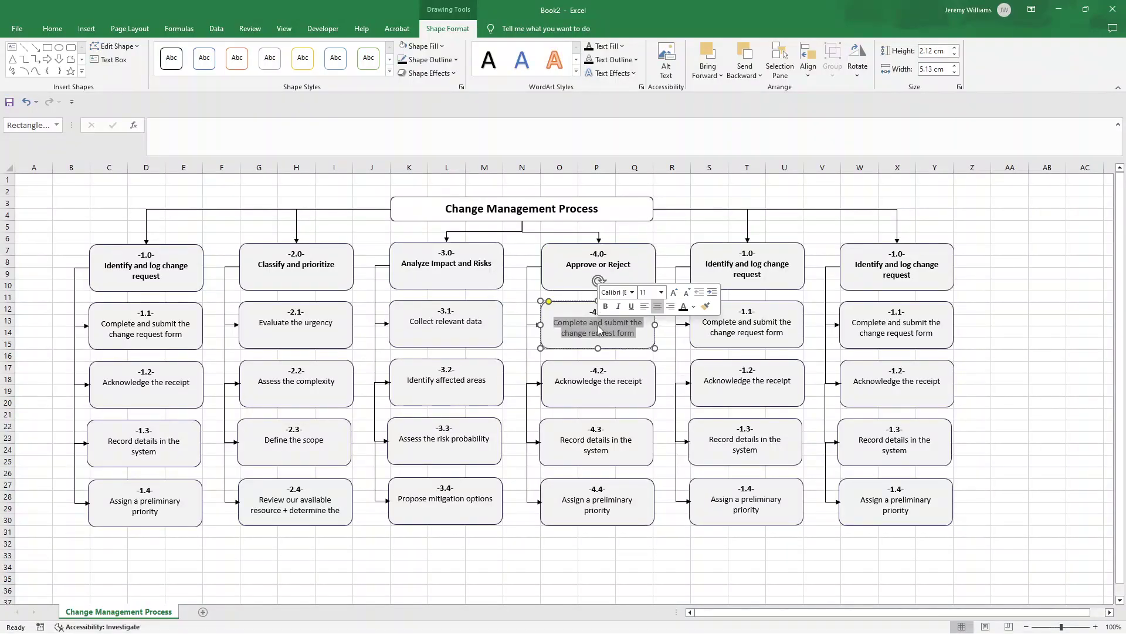
type("Invite st")
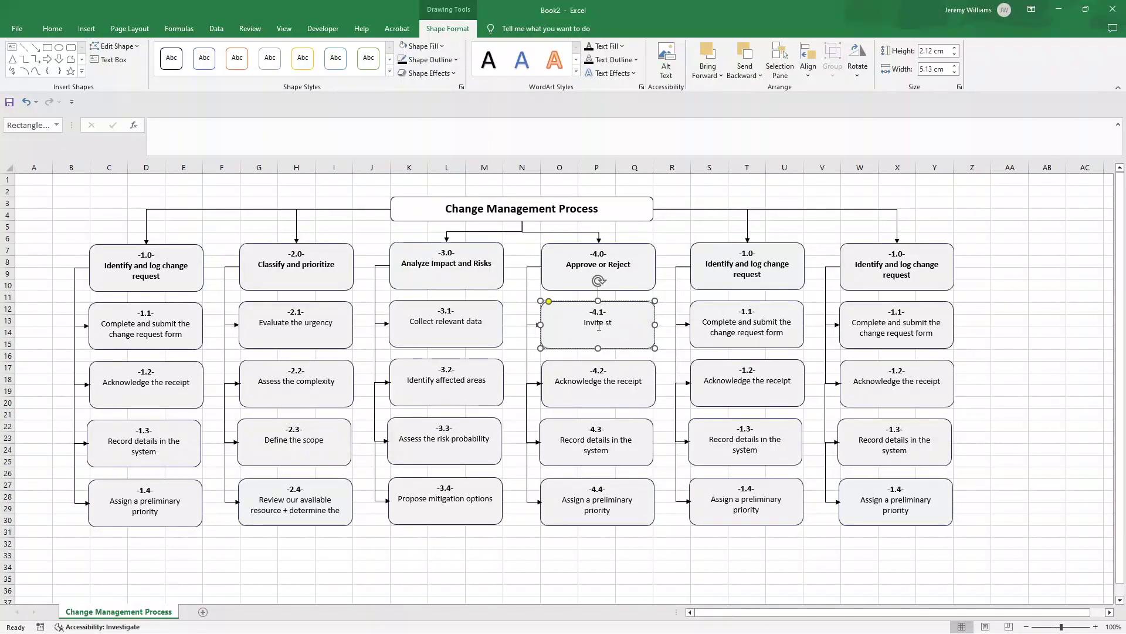
type("akeholder feedbac")
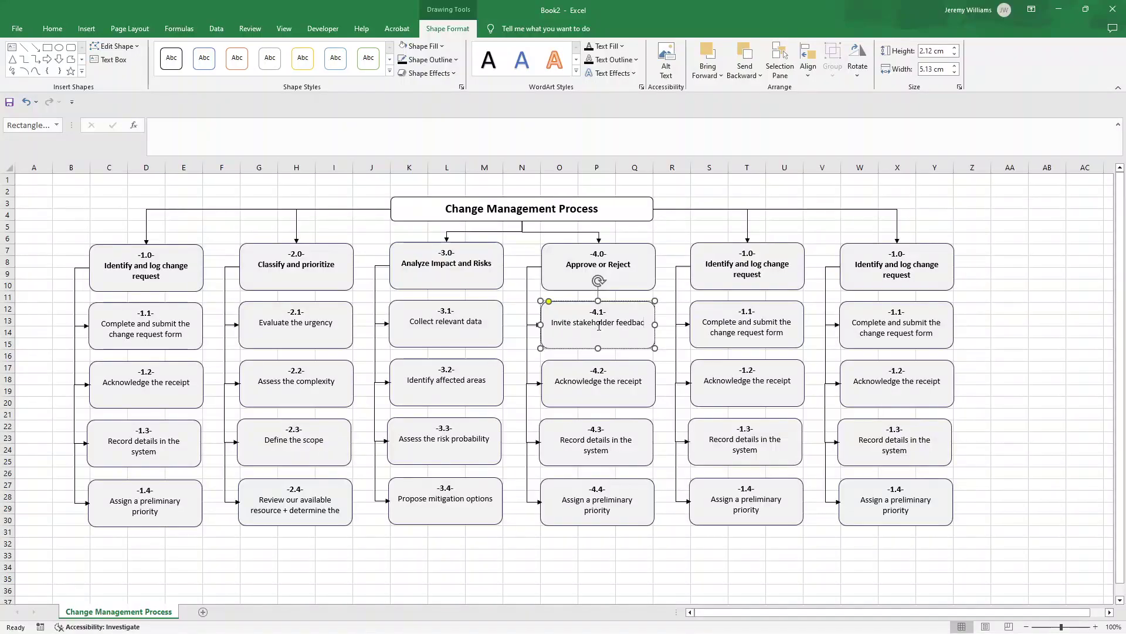
type("k")
triple_click(596, 383)
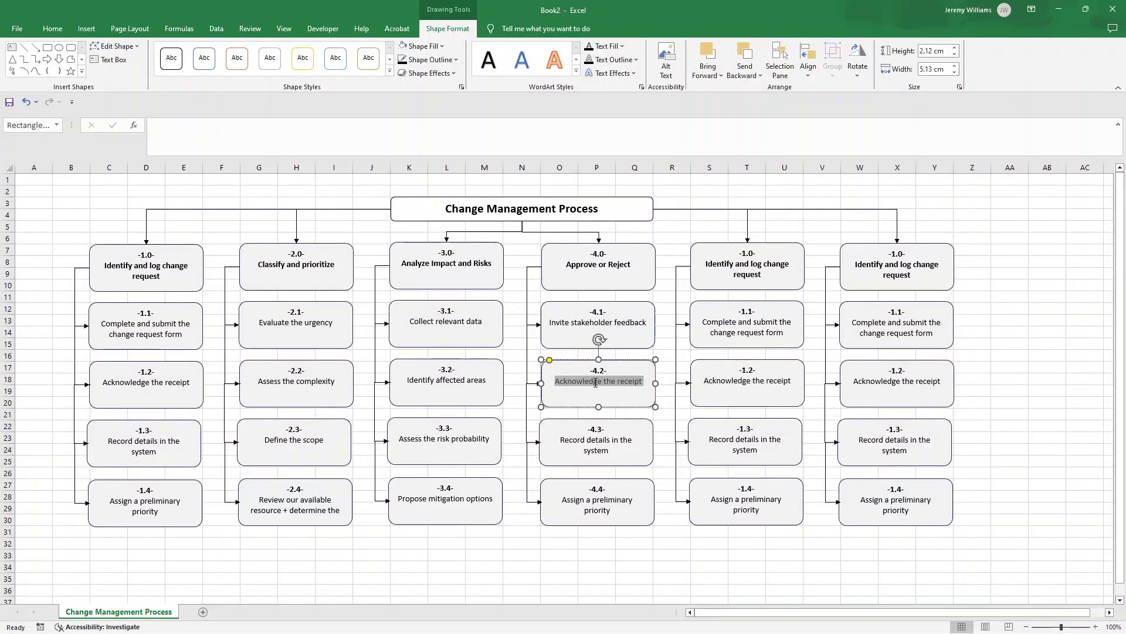
type("Present cost-b")
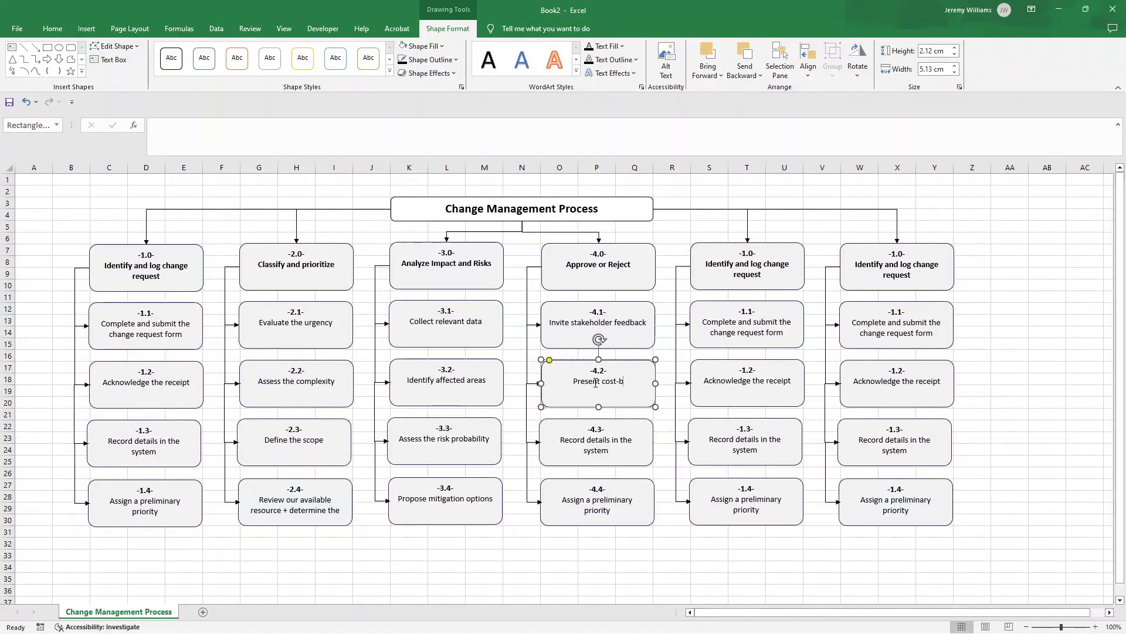
type("enefit ana")
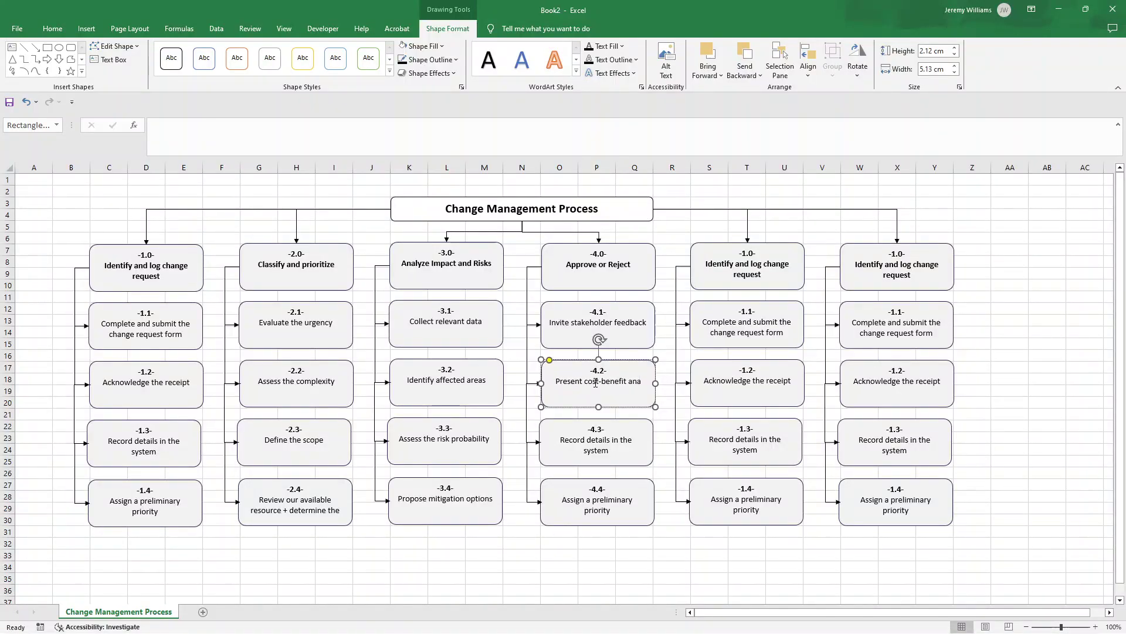
type("lysis")
Step: Set 4.3 to 'Review risk findings' and 4.4 to 'Obtain final decision and document outcome'
triple_click(609, 442)
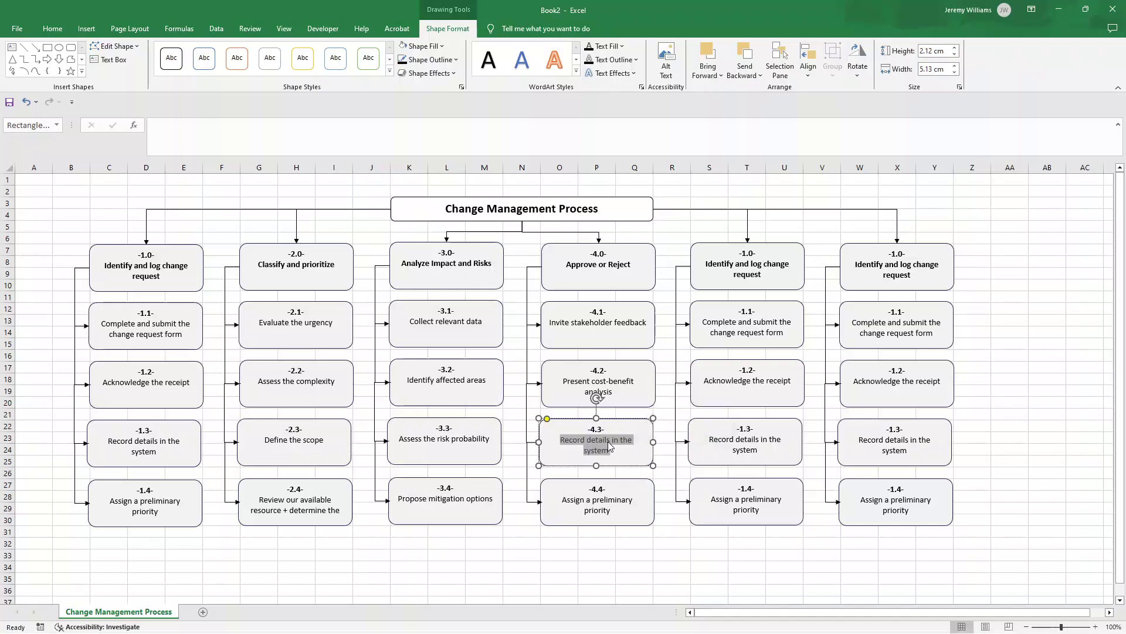
type("Review risk findings")
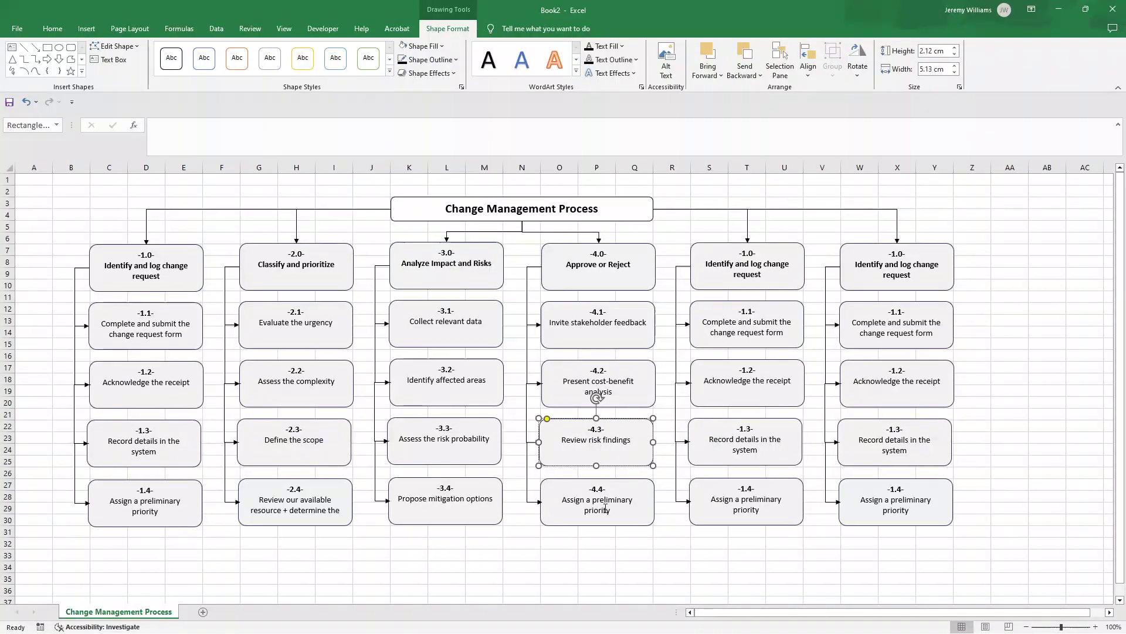
triple_click(606, 509)
type("Obt")
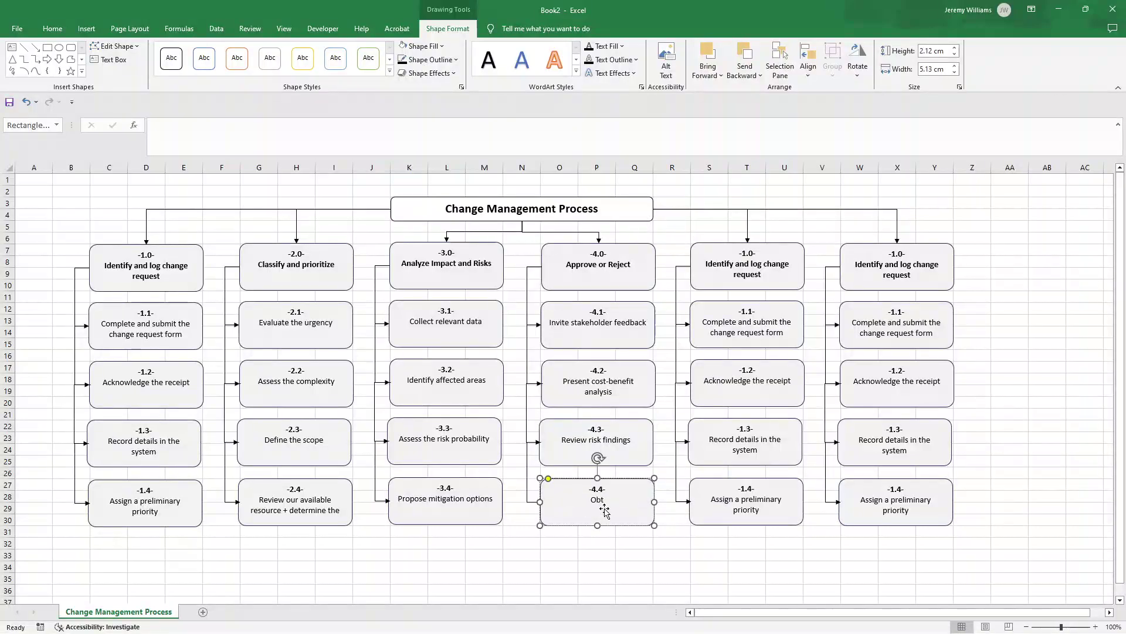
type("ain final decision and ")
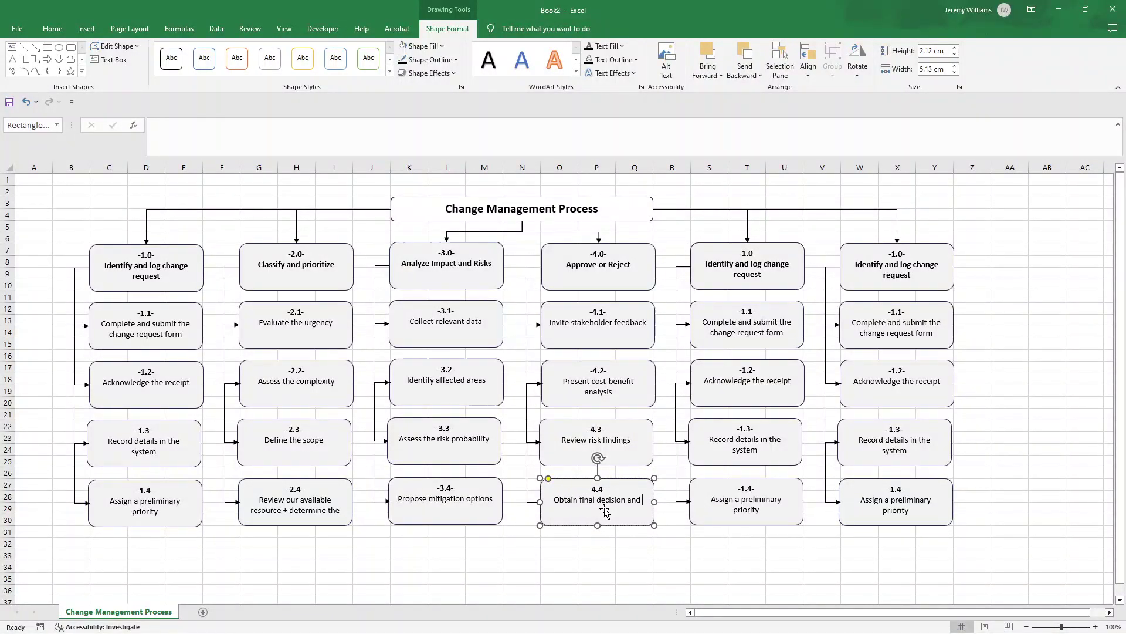
type("document outcome")
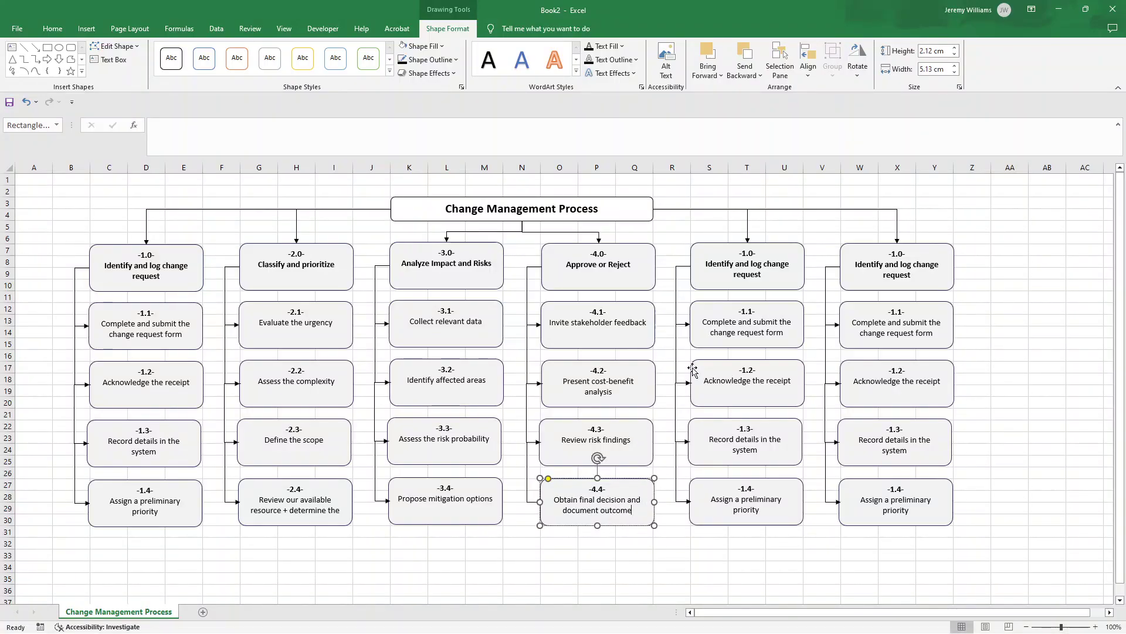
Step: Renumber the fifth column's top box to 5.0 and label it 'Implement and Monitor'
double_click(748, 267)
double_click(746, 253)
type("5")
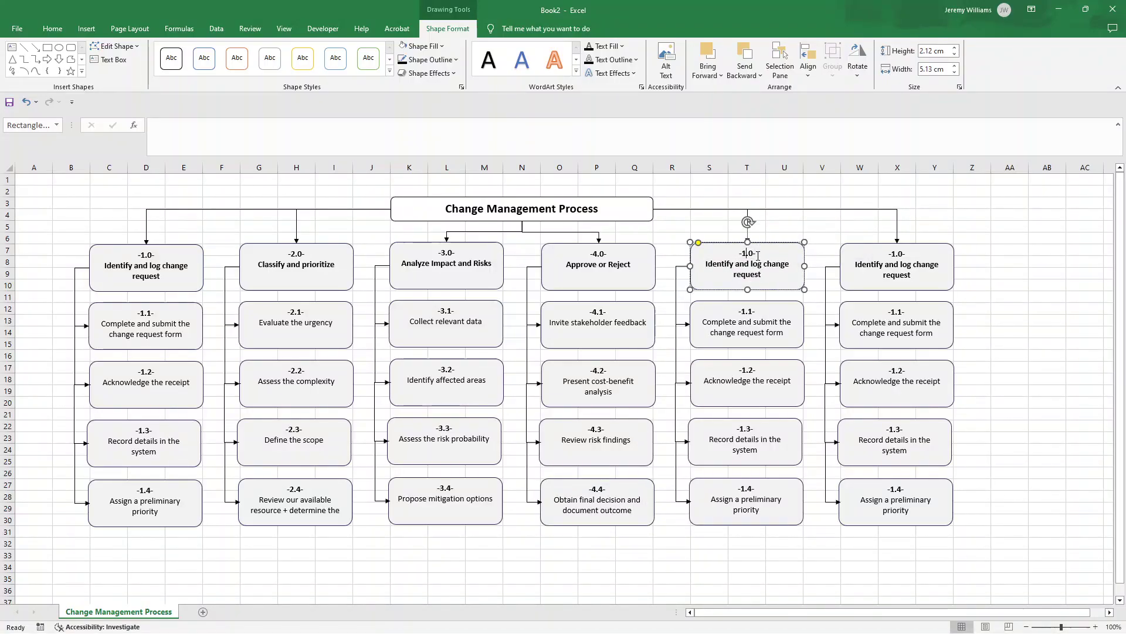
triple_click(755, 266)
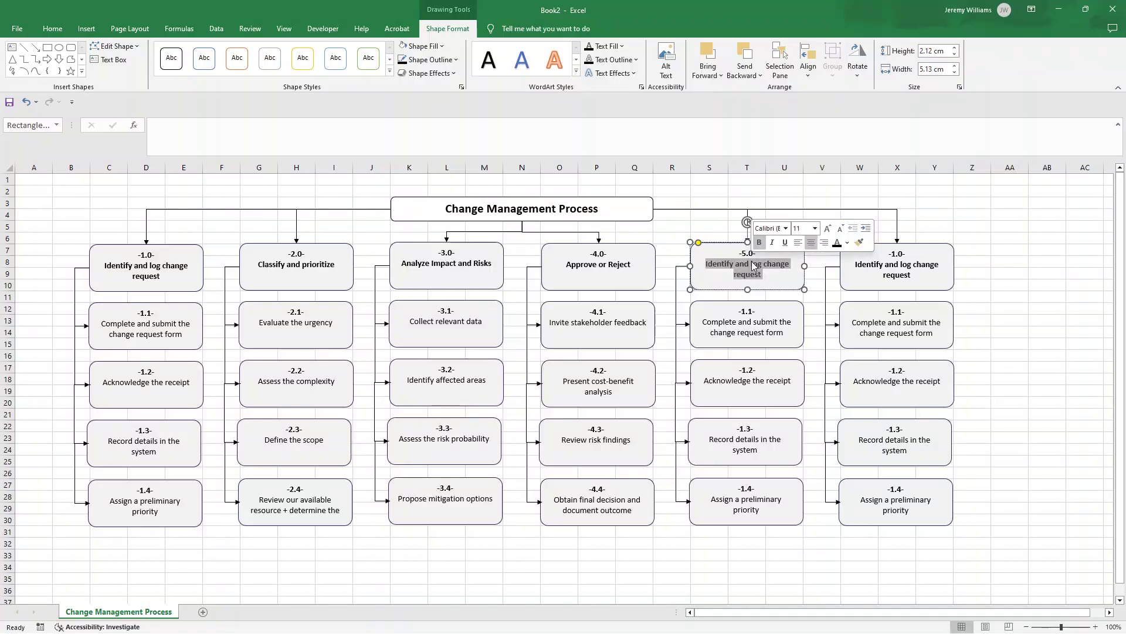
type("Implem")
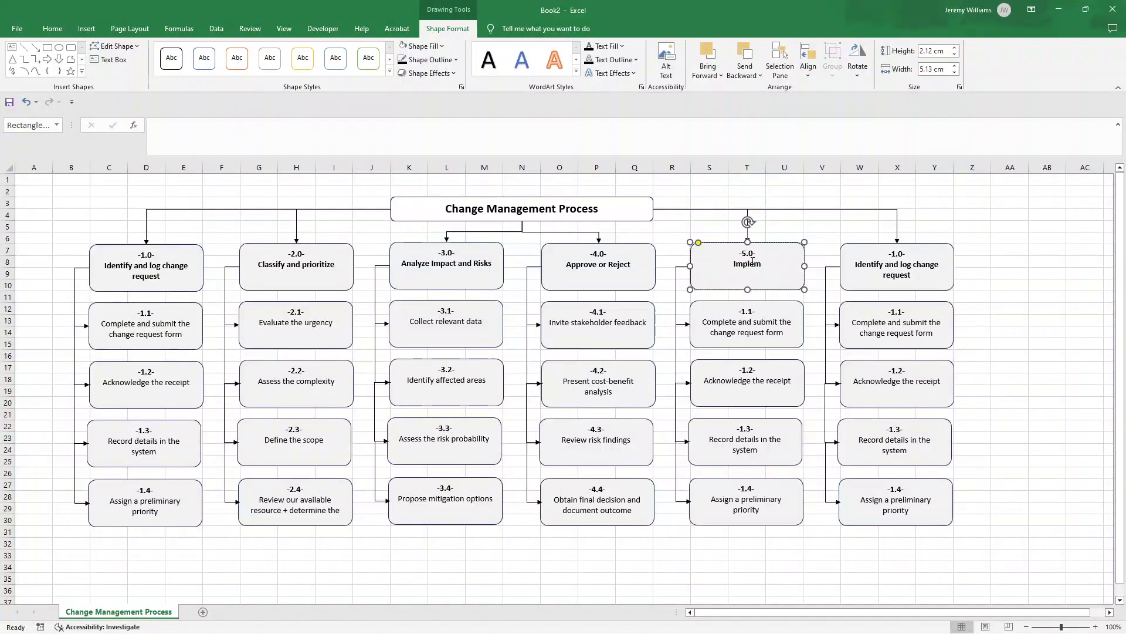
type("ent and Monitor")
Step: Reword boxes 5.1 and 5.2 as 'Draft the implementation plan' and 'Communicating assigned task'
triple_click(775, 320)
left_click(750, 313)
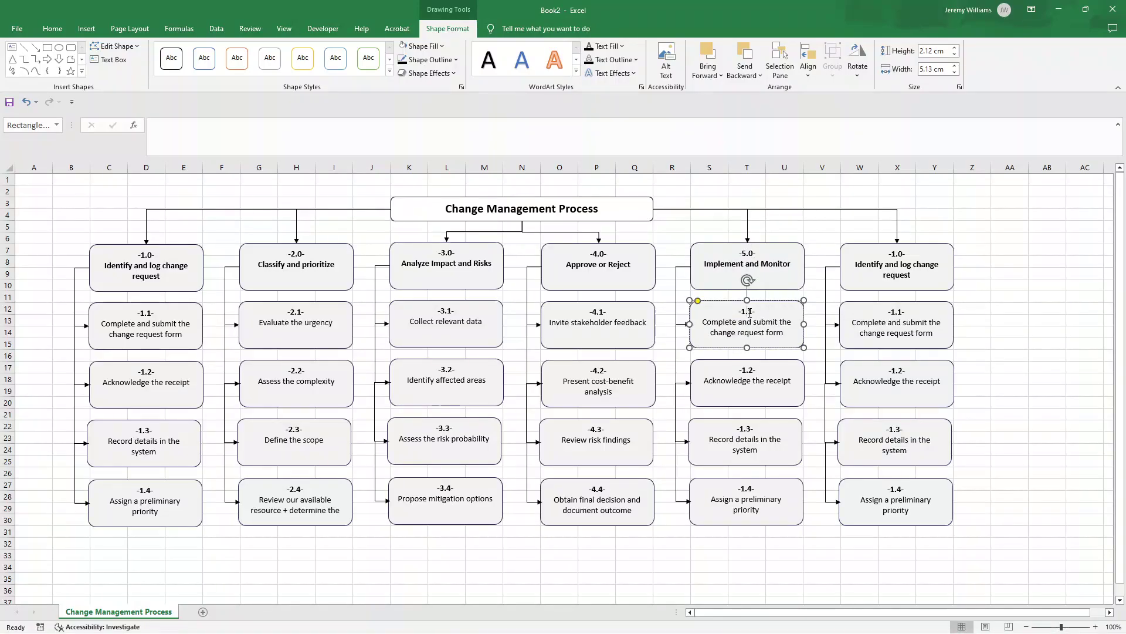
triple_click(749, 331)
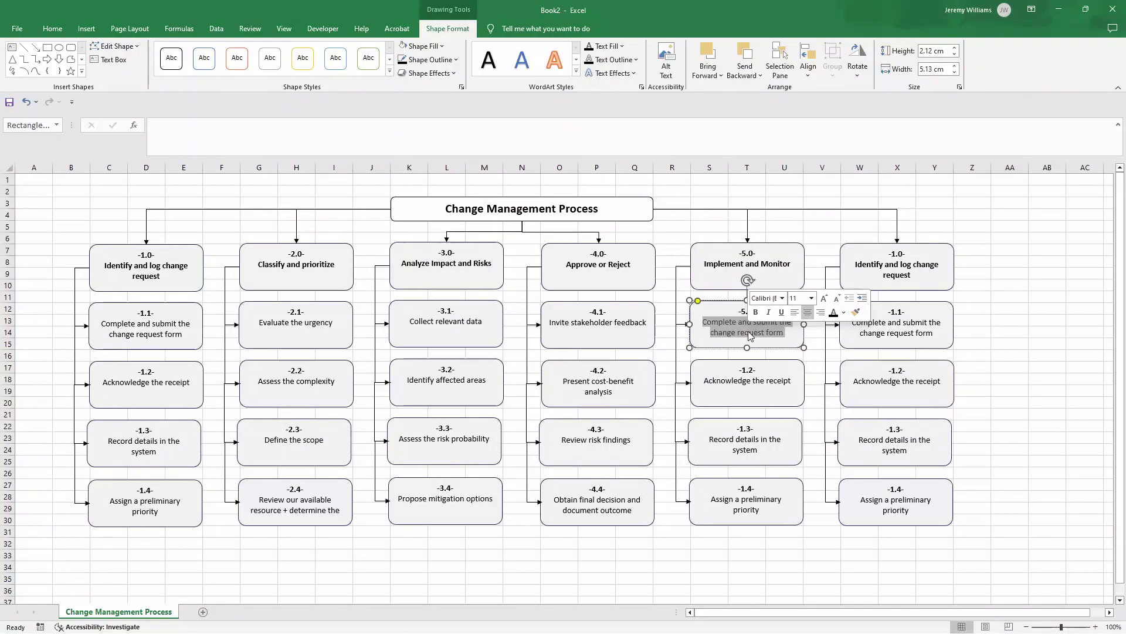
type("Draft")
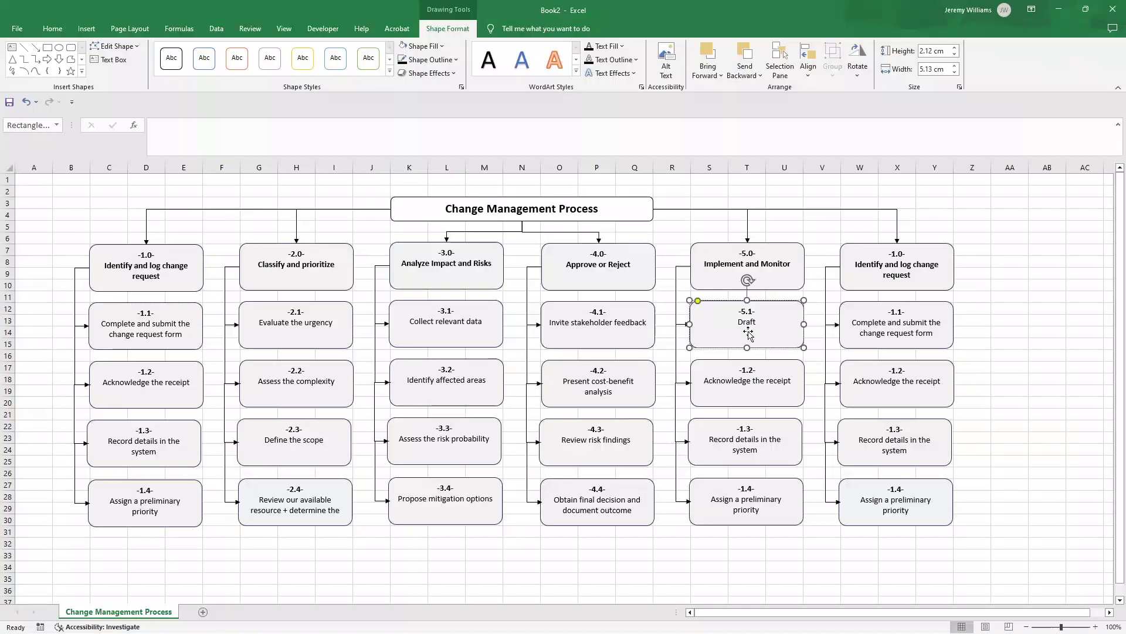
type(" the implementation plan")
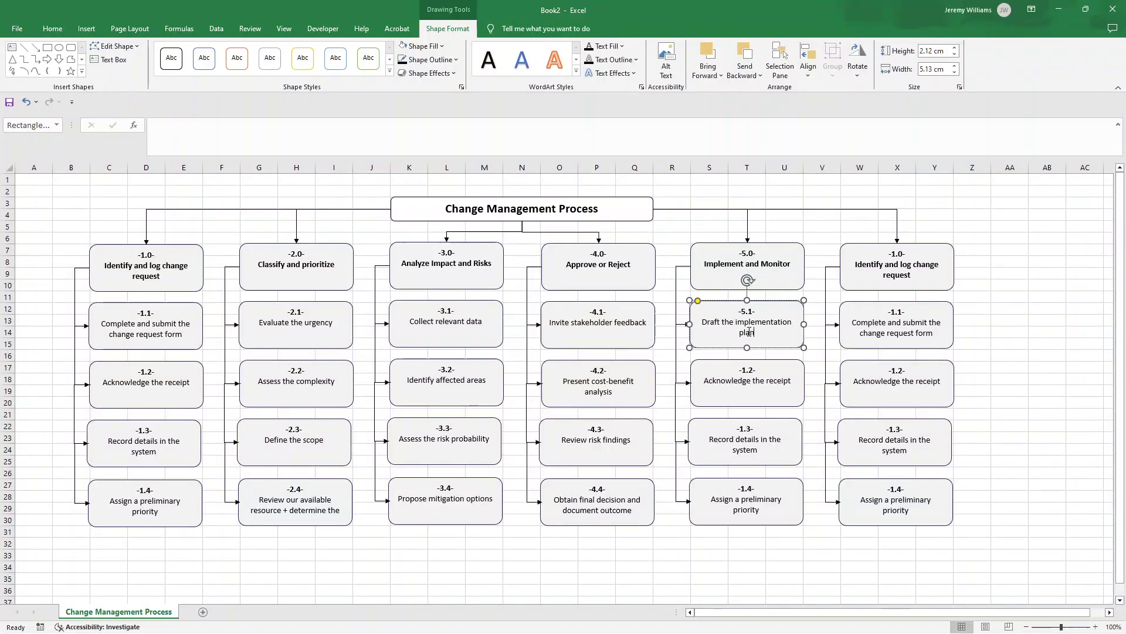
left_click(746, 370)
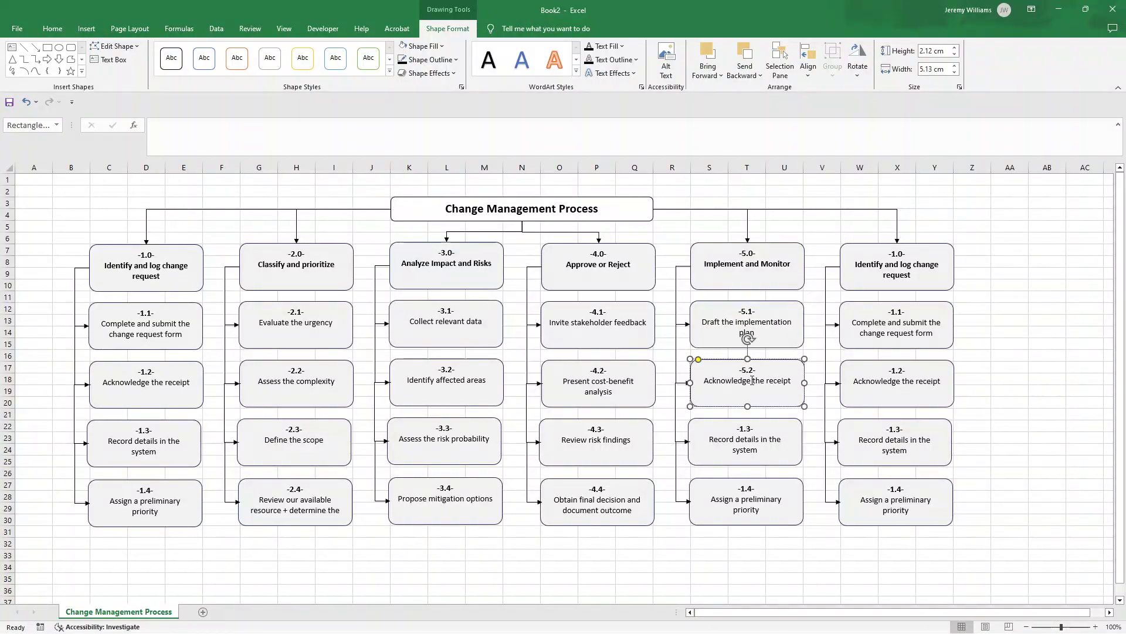
triple_click(752, 380)
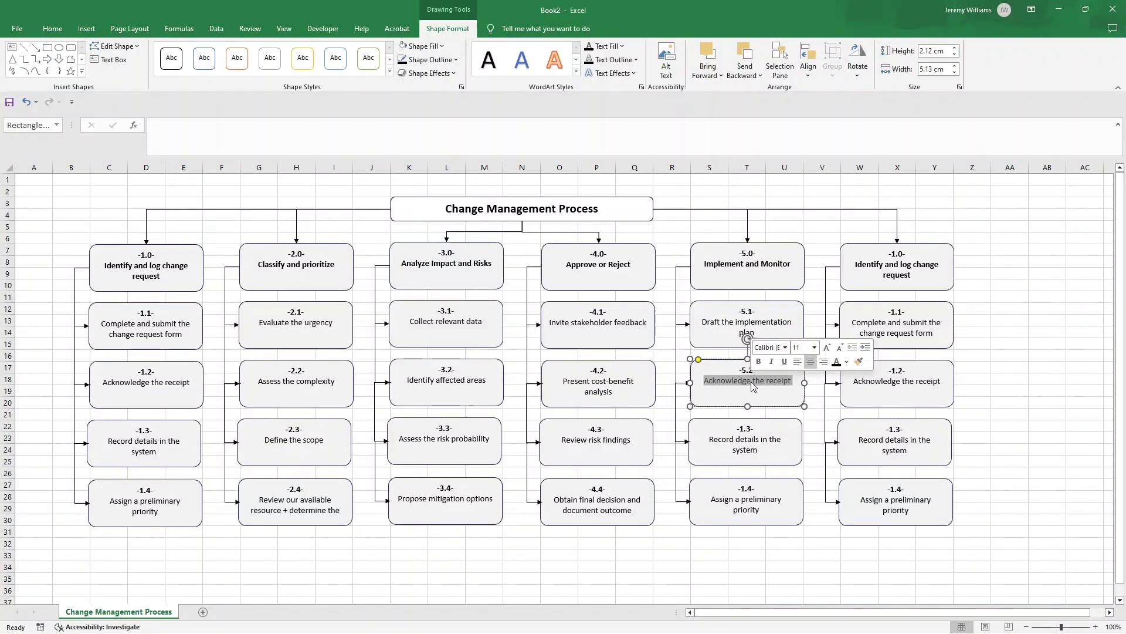
type("Communicating ")
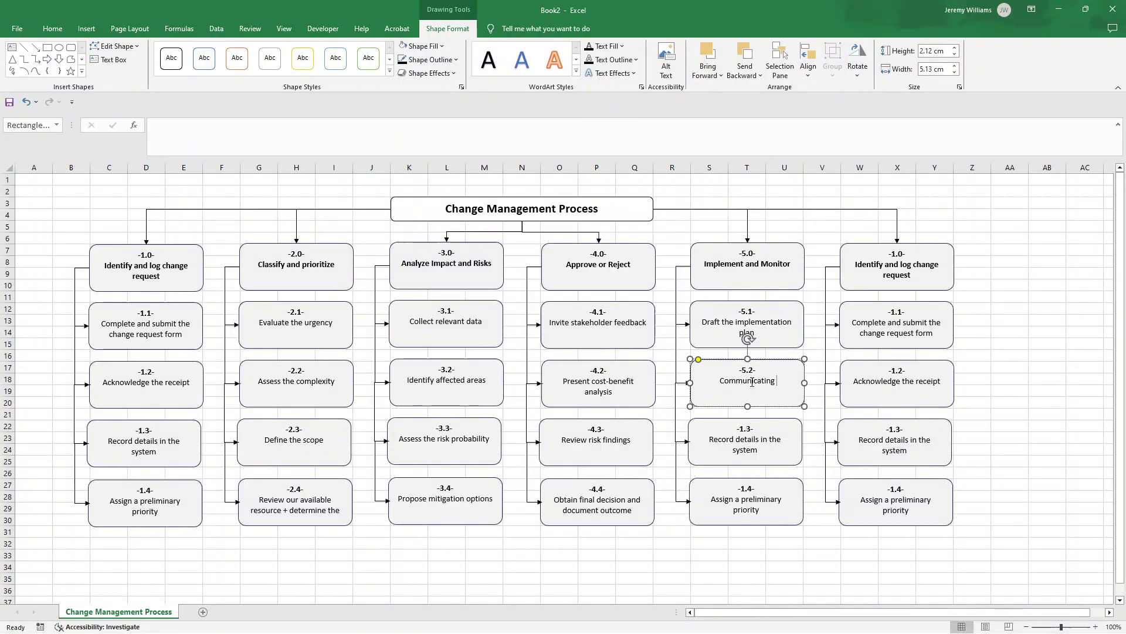
type("assigned tasks")
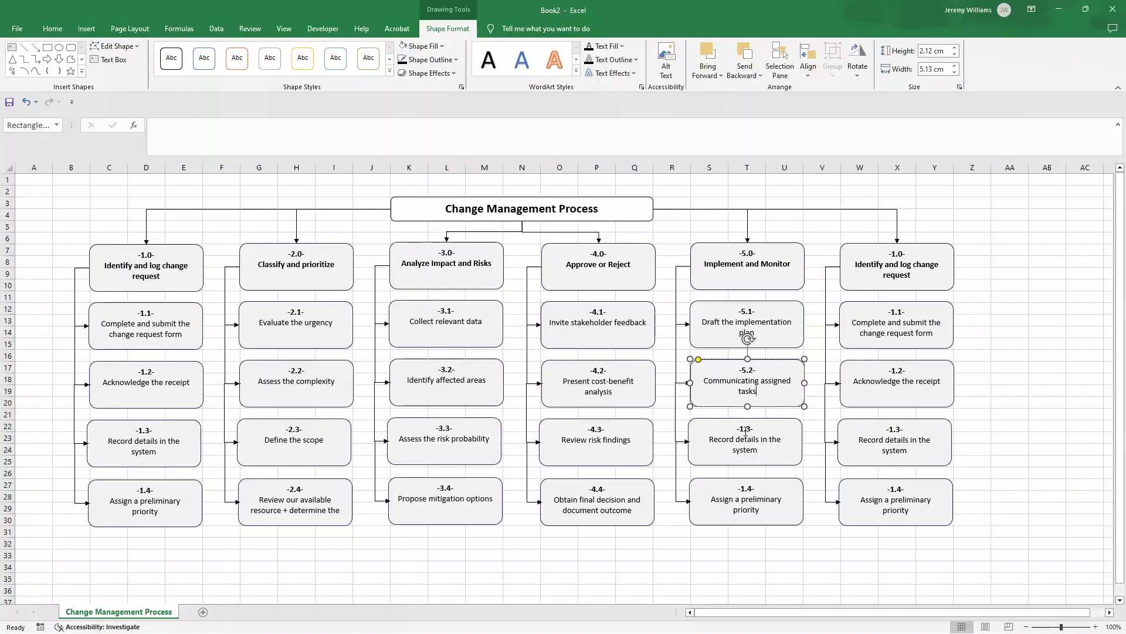
Step: Reword boxes 5.3 and 5.4 as 'Execute on plan' and 'Track progress + adjust as necessary'
left_click(744, 430)
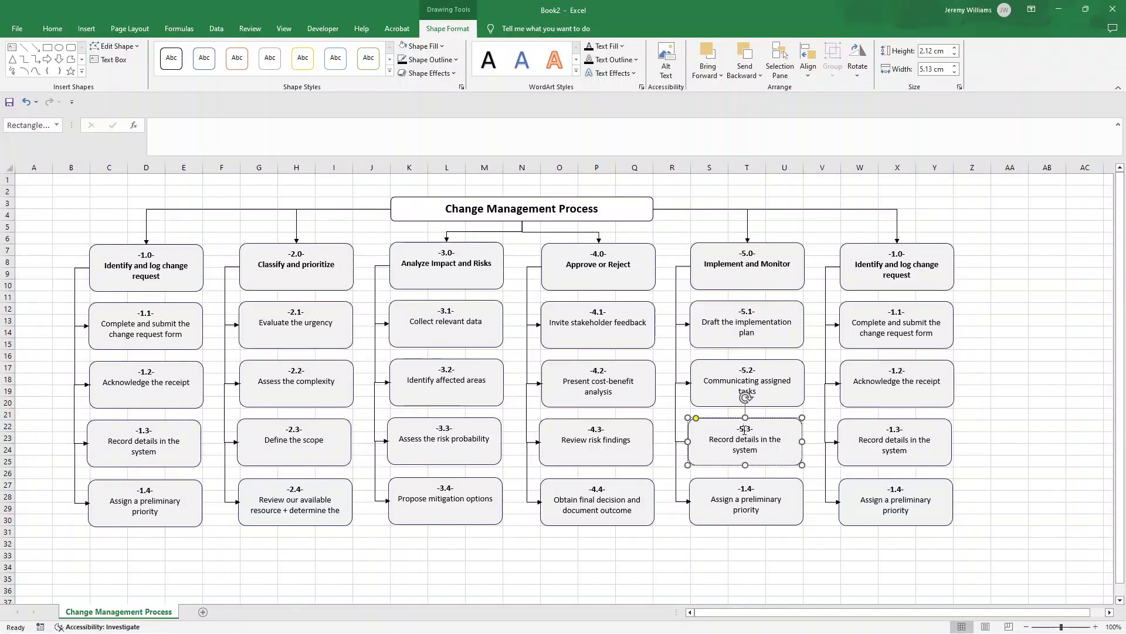
triple_click(746, 451)
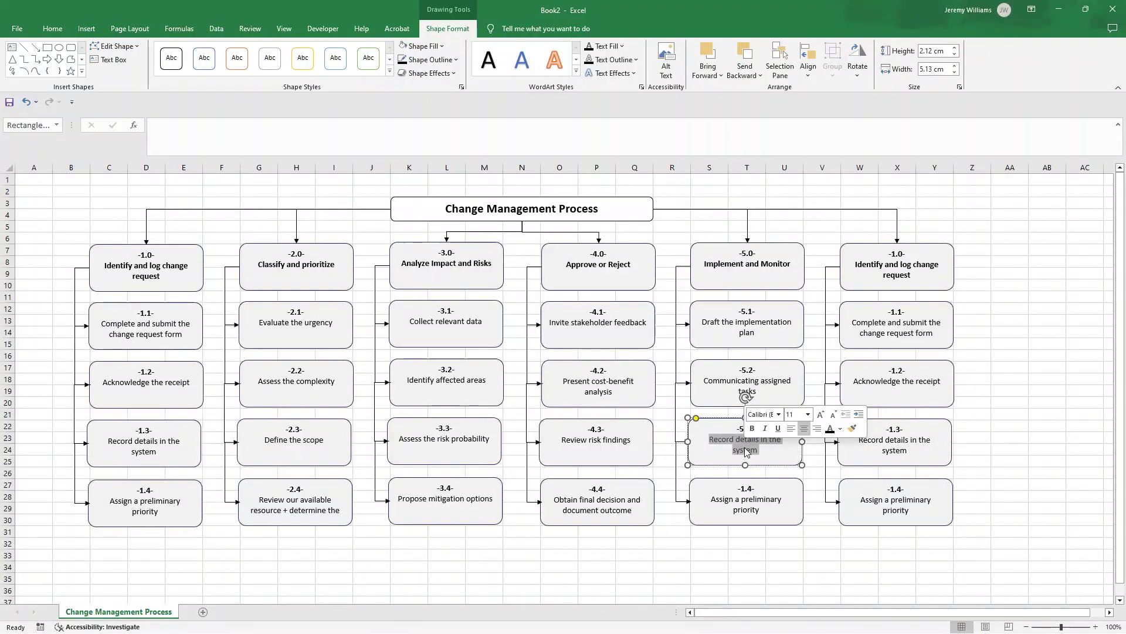
type("Execu")
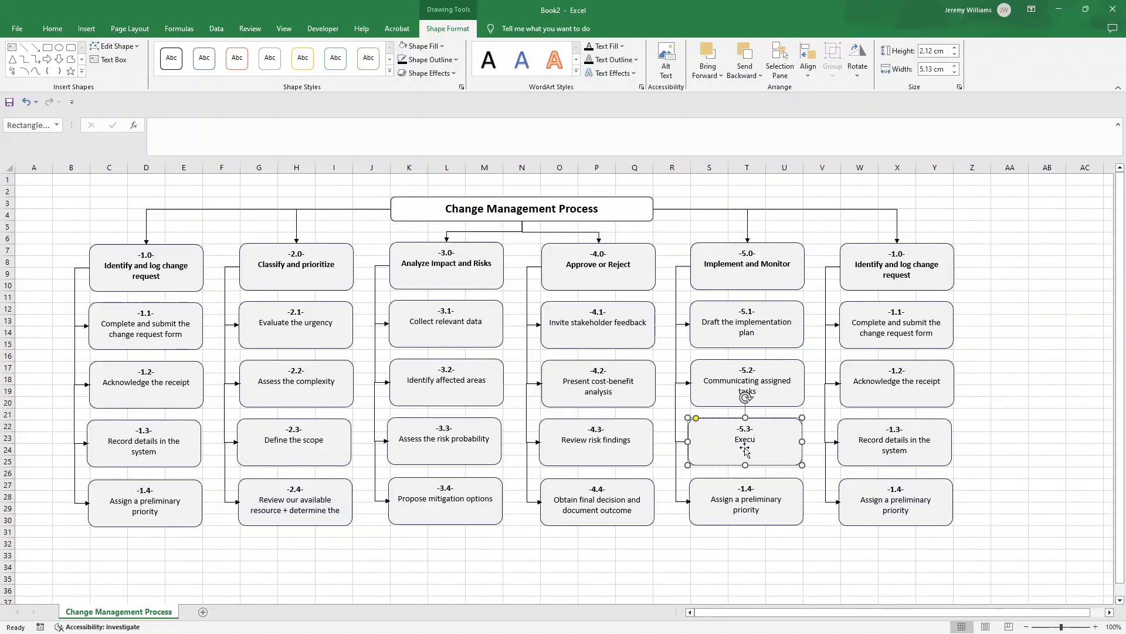
type("te on plan")
left_click(739, 488)
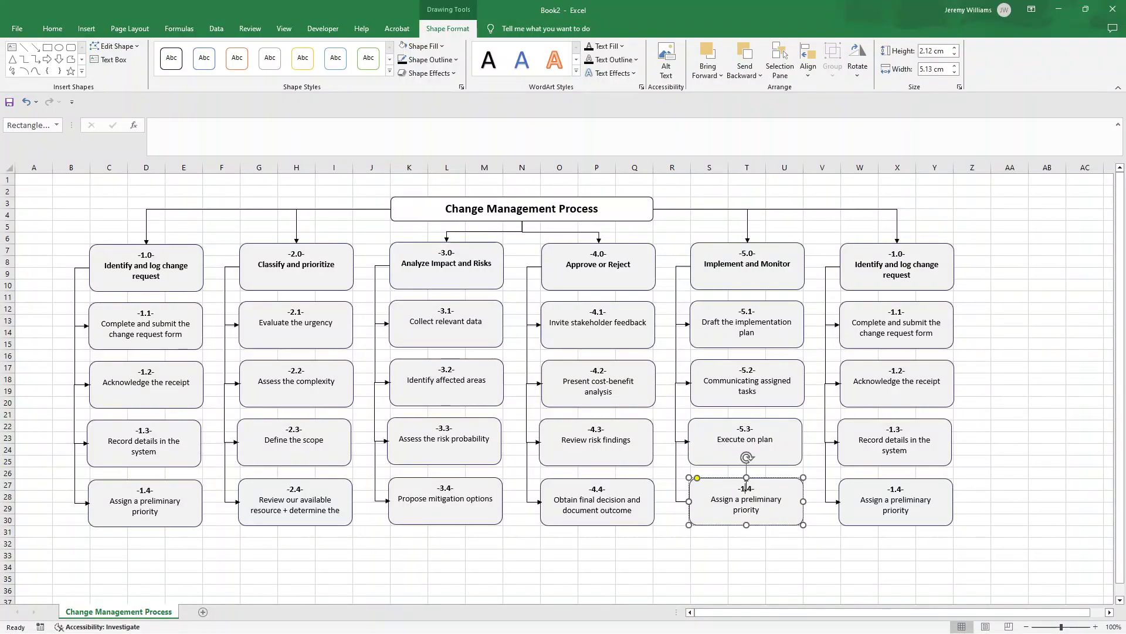
triple_click(749, 502)
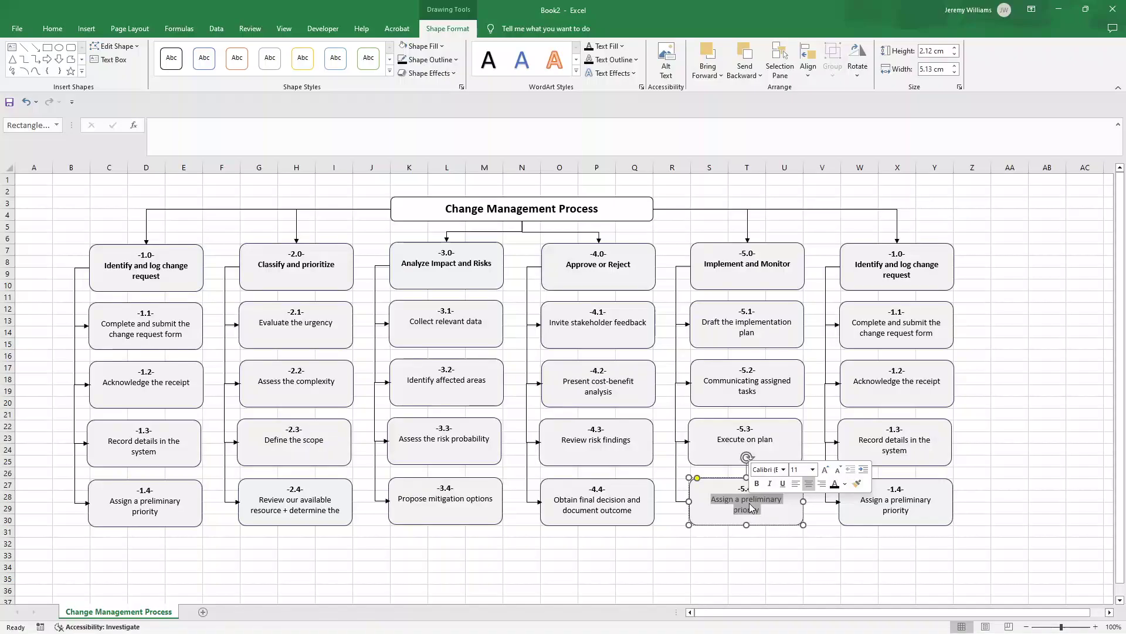
type("Tr")
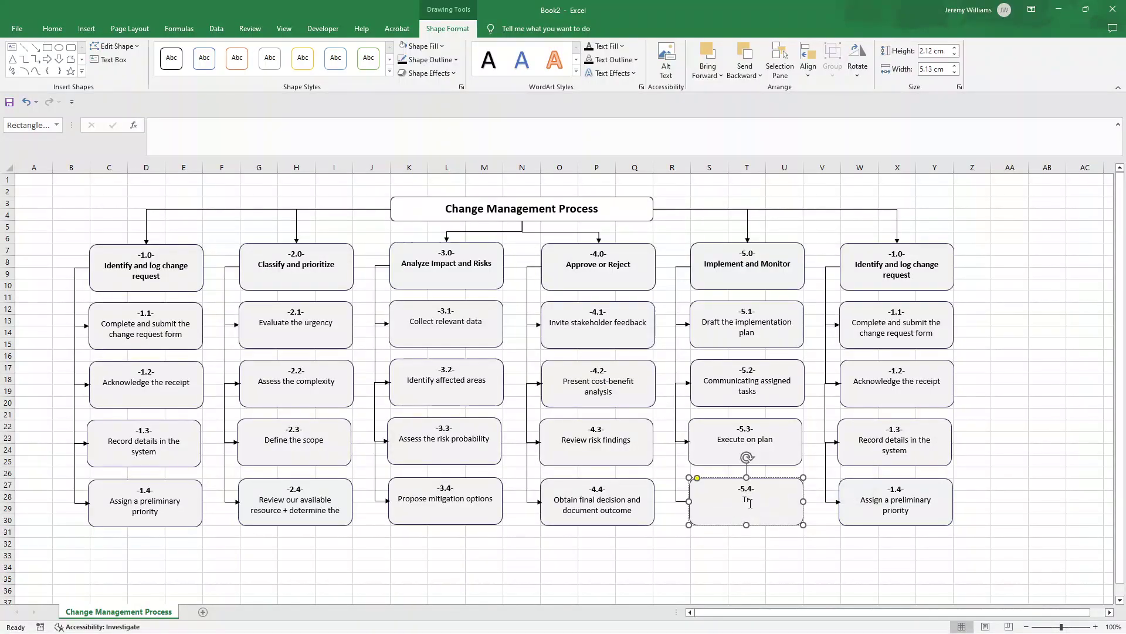
type("ack progress +")
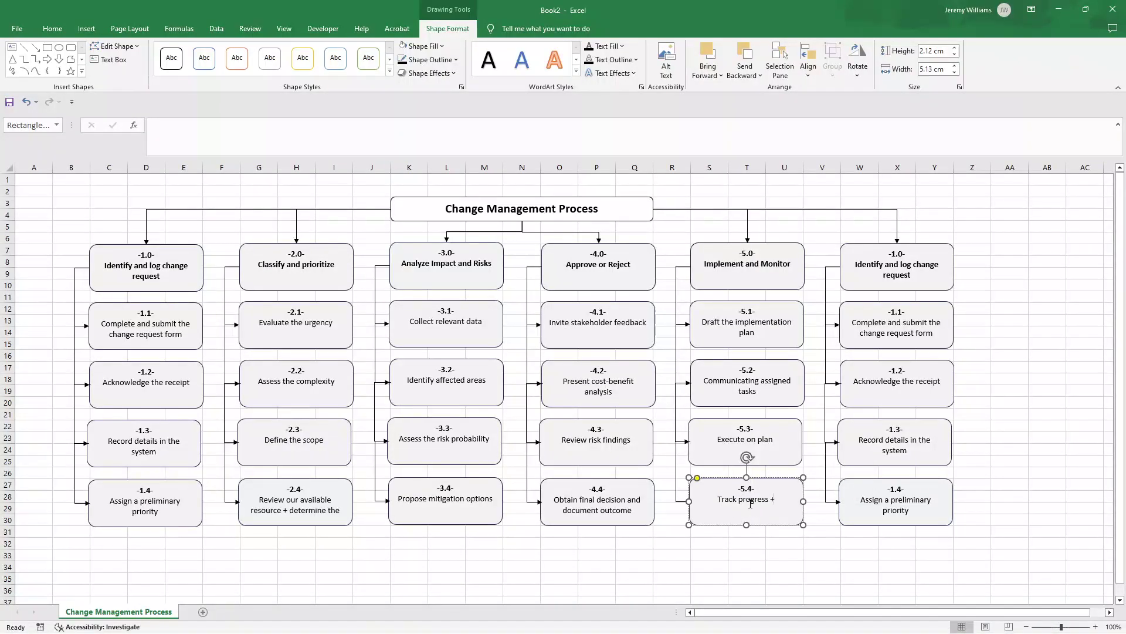
type(" adjust as necess")
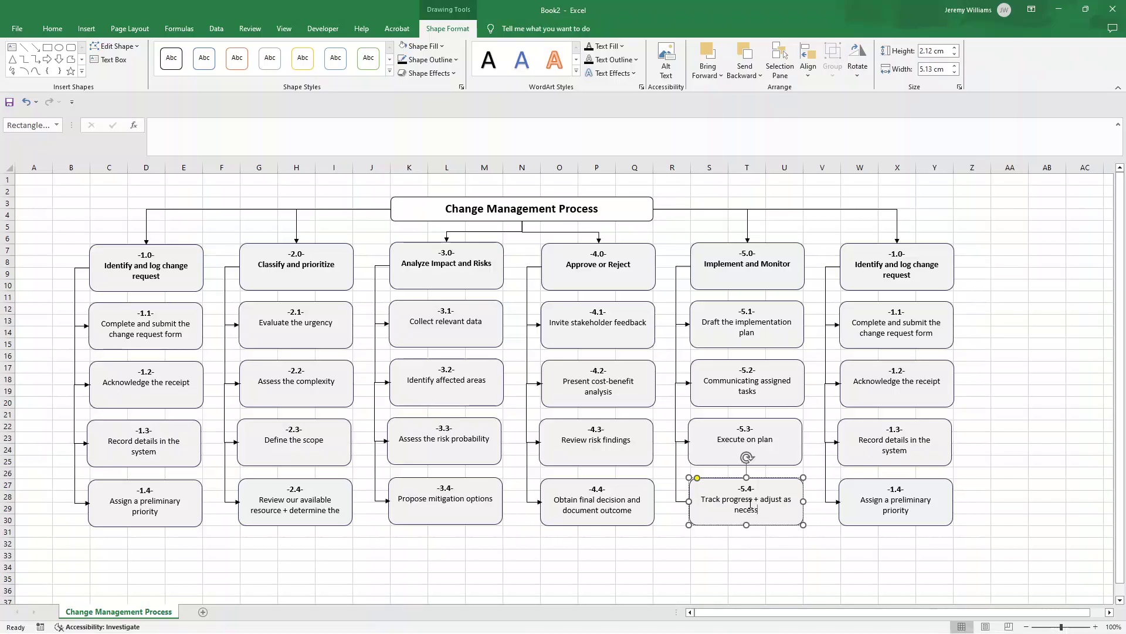
type("ary")
left_click(897, 252)
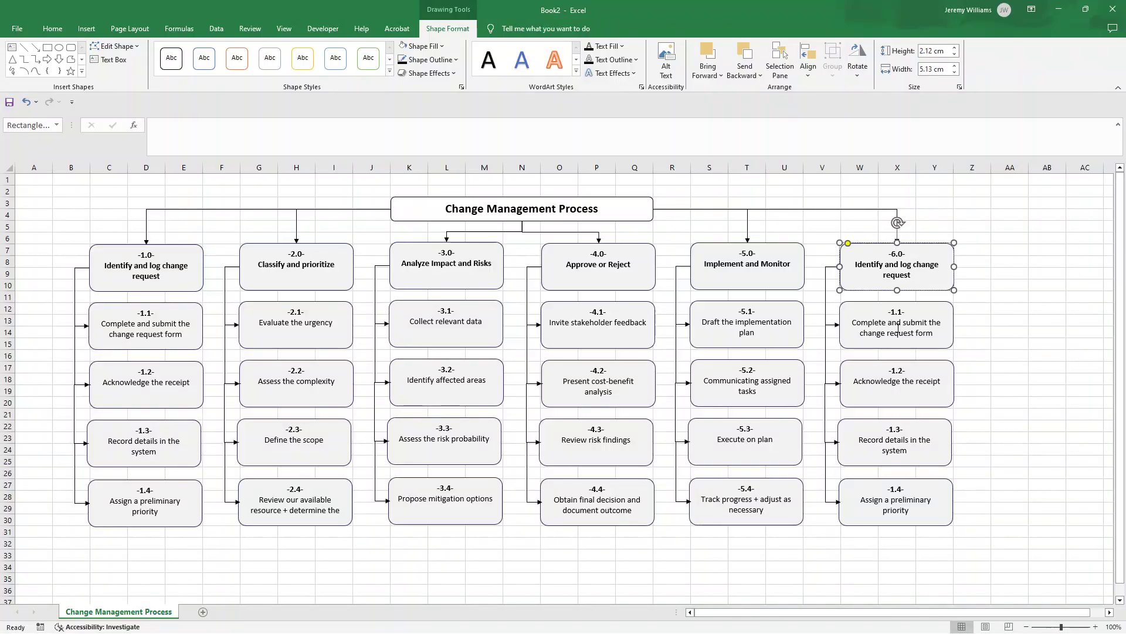
Step: Retitle the sixth column's top box 'Close and Review' and step 6.1 'Validate successful change'
triple_click(891, 283)
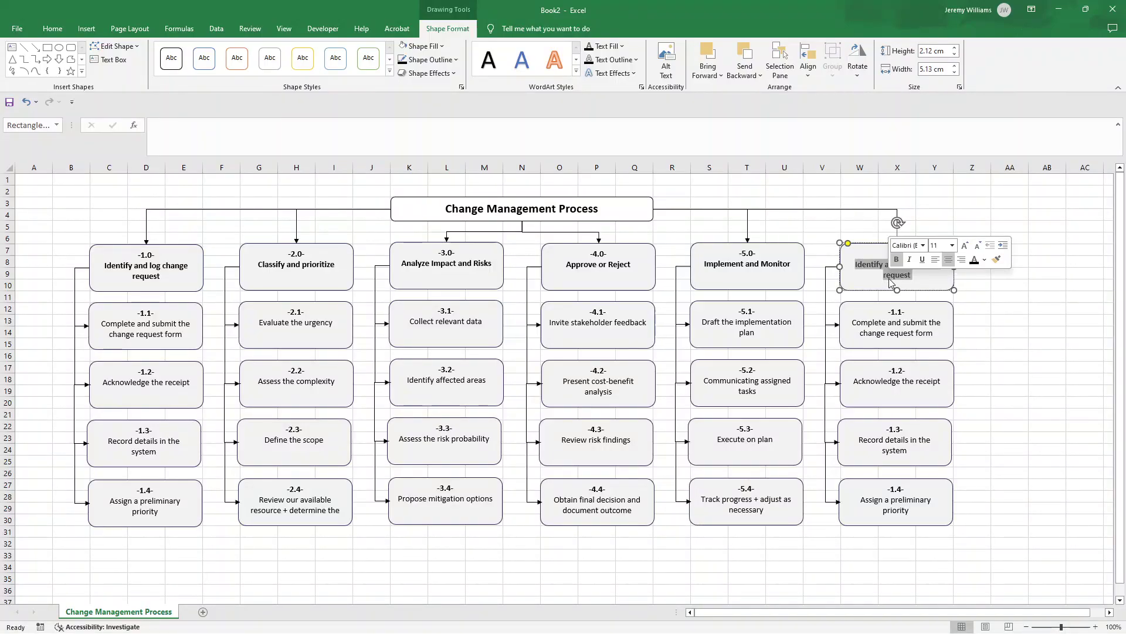
type("Close and Review")
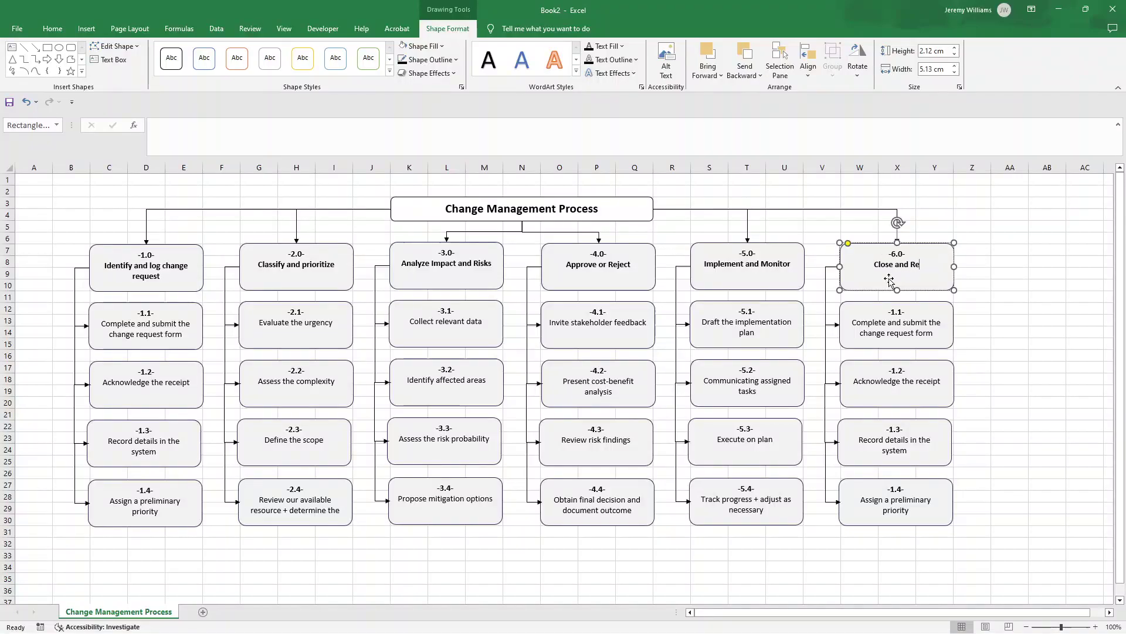
left_click(891, 314)
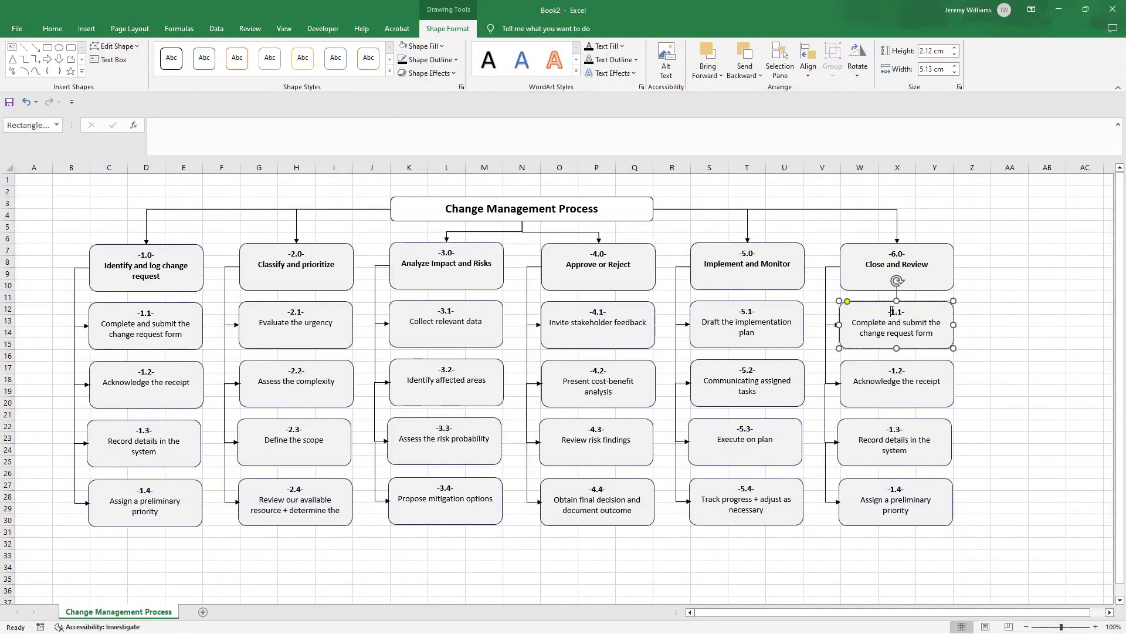
triple_click(891, 332)
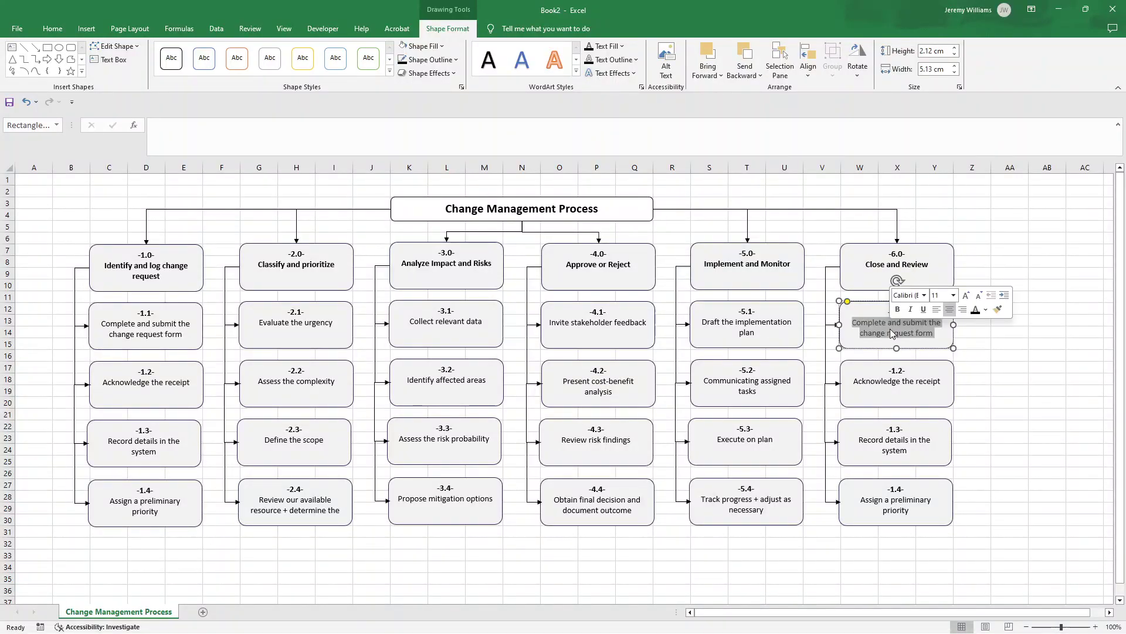
type("Validat")
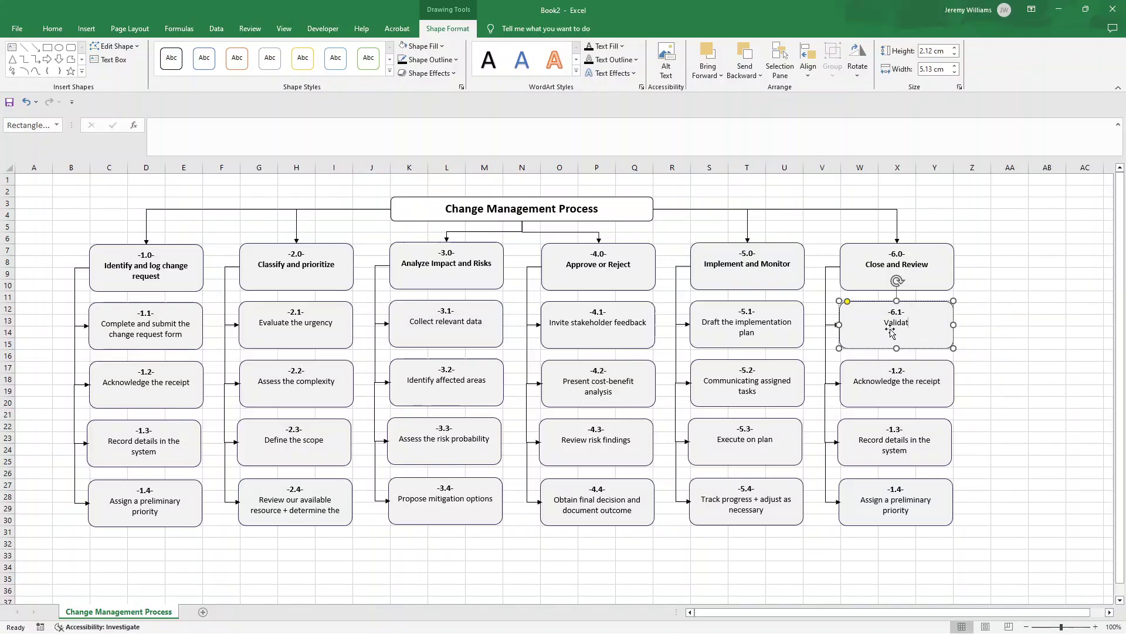
type("e successf")
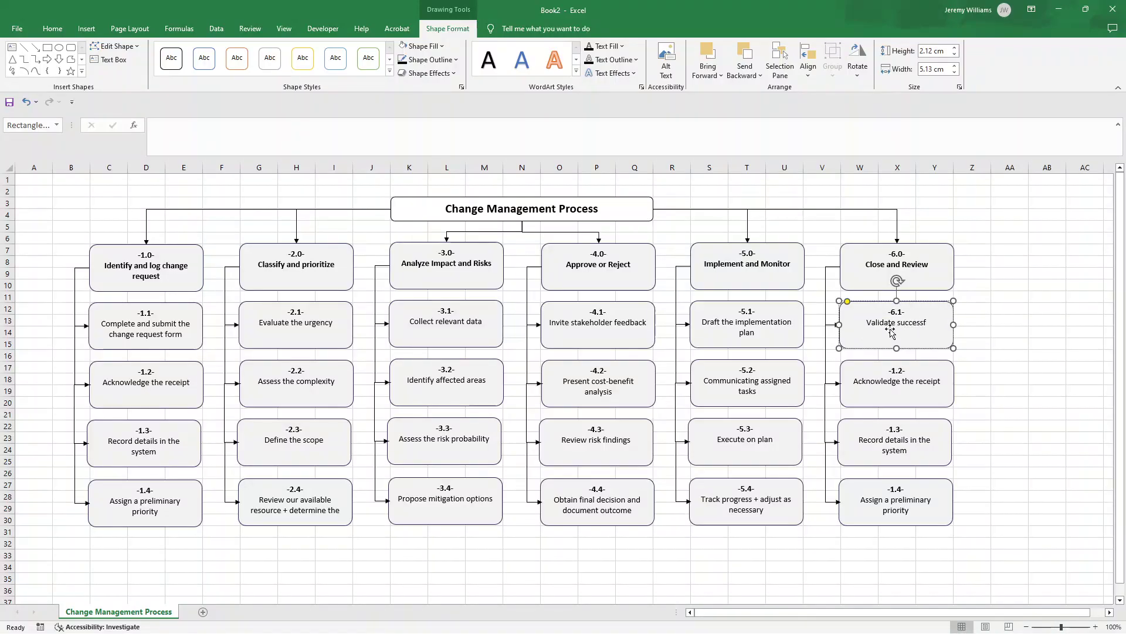
type("ul change")
Step: Reword the second step as 'Compile final documentation' and renumber it 6.2
triple_click(894, 383)
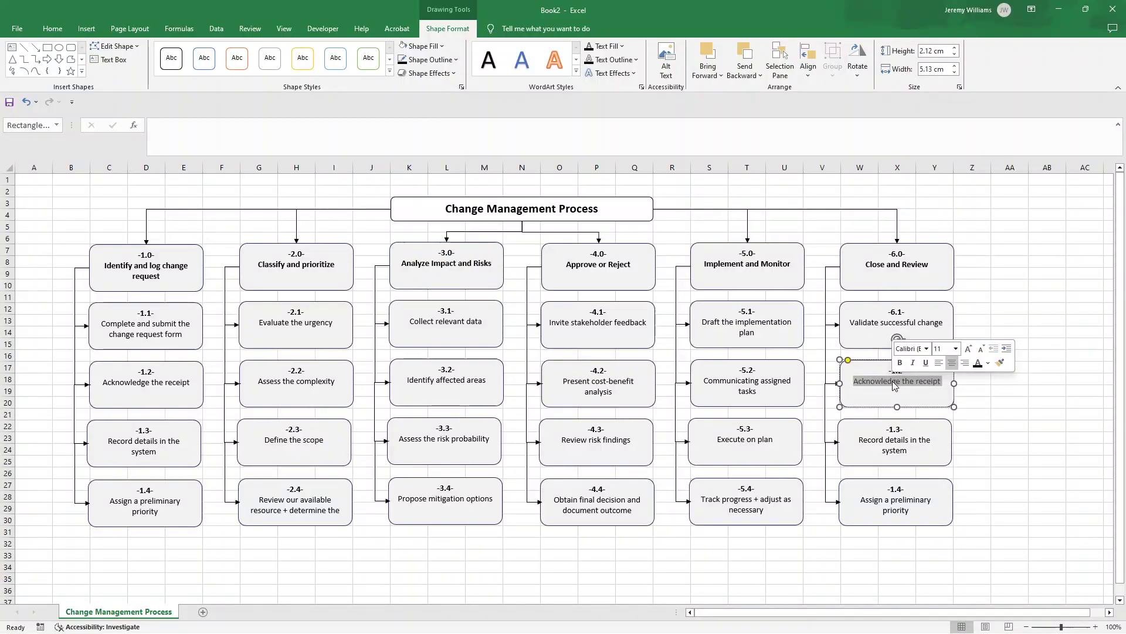
type("Compile final")
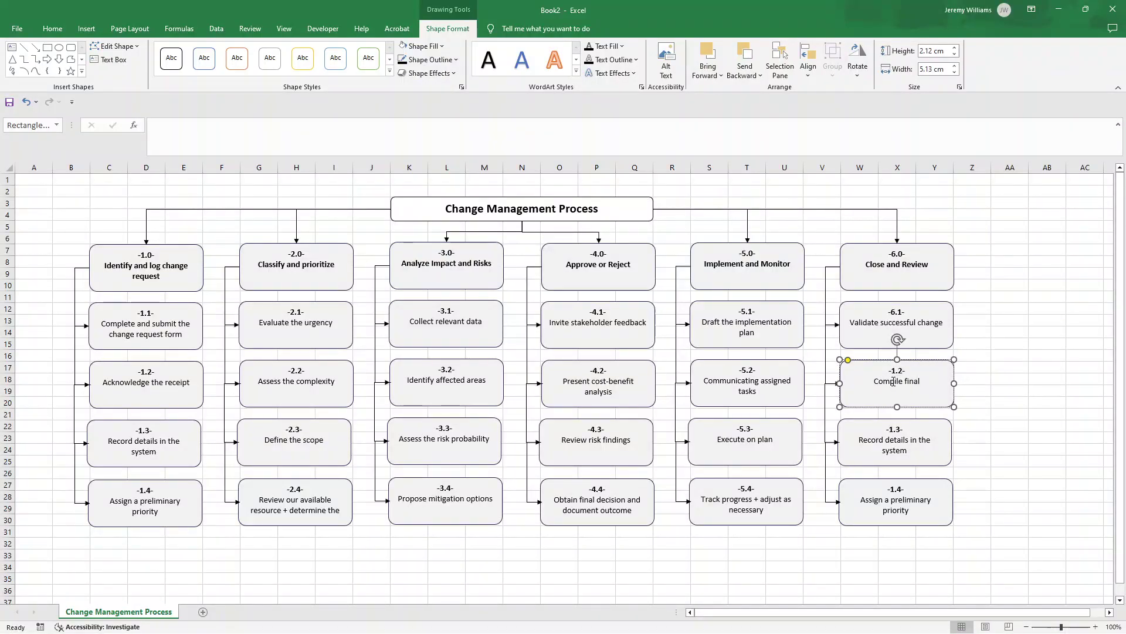
type(" documentation")
left_click(899, 369)
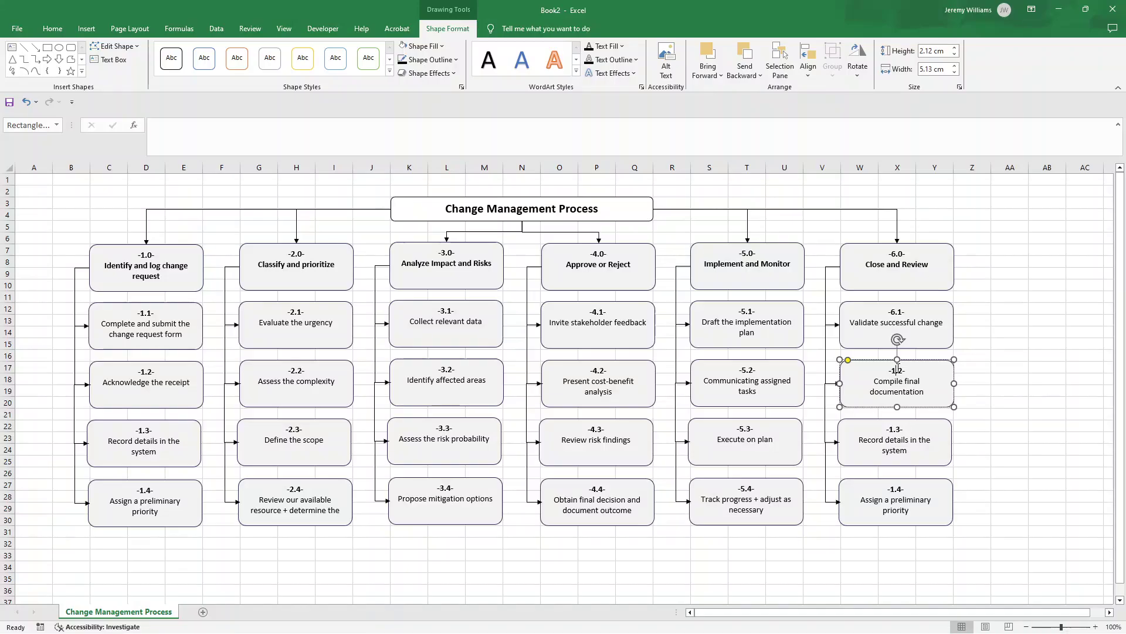
key("BackSpace")
type("6")
Step: Reword steps 6.3 and 6.4 as 'Gather lessons learned' and 'Celebrate and recognize achievements'
left_click(895, 425)
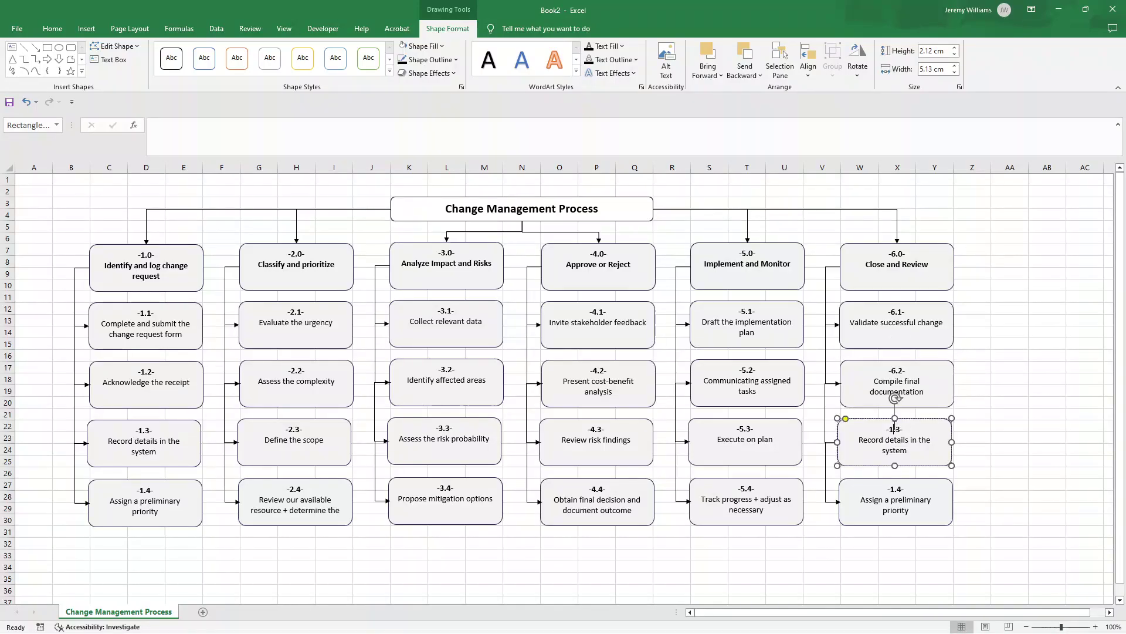
triple_click(894, 449)
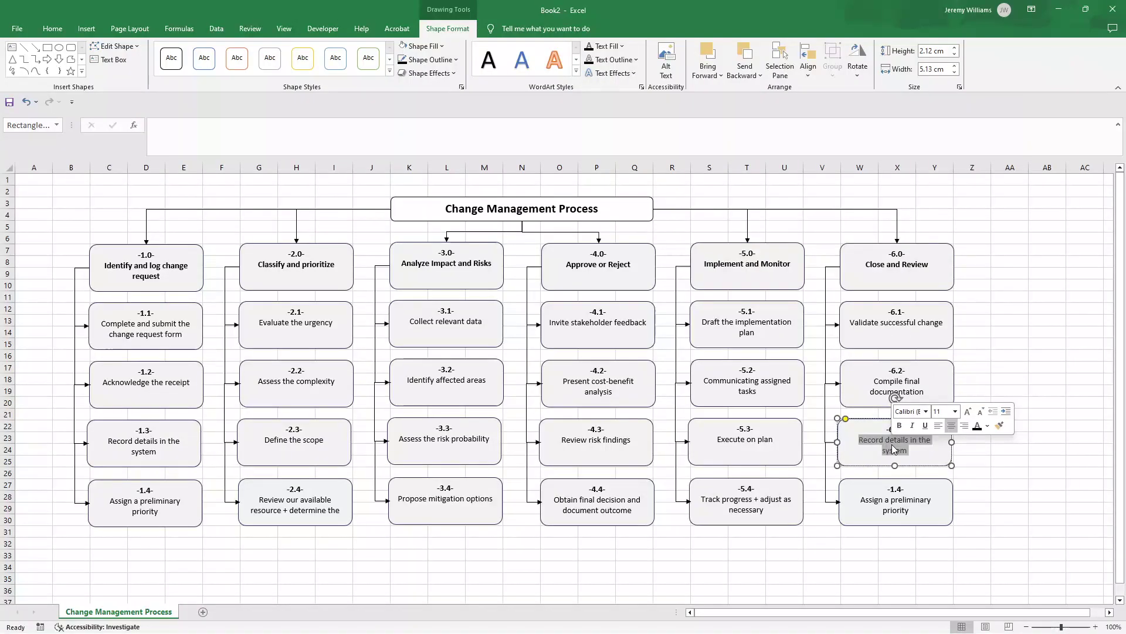
type("Gat")
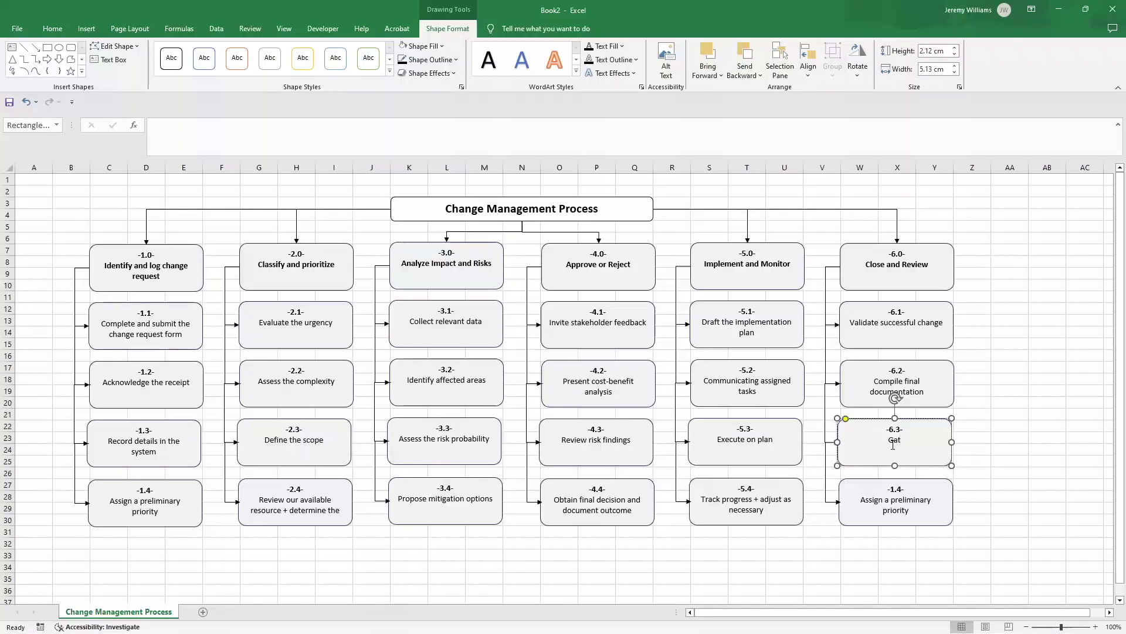
type("her lessons learned")
triple_click(911, 499)
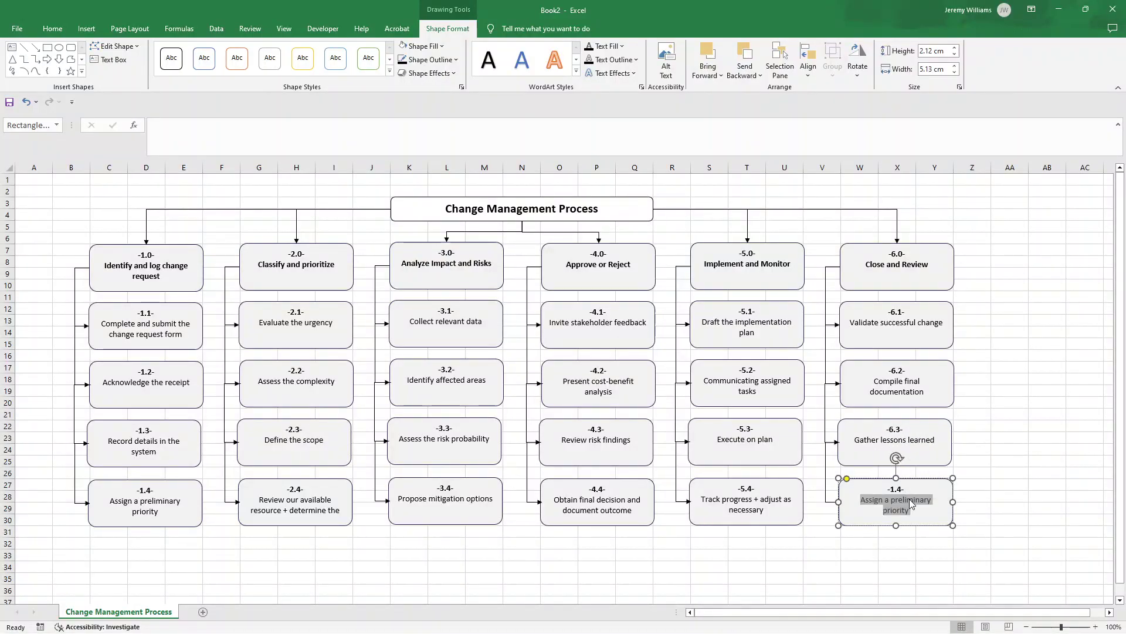
type("Celebrat")
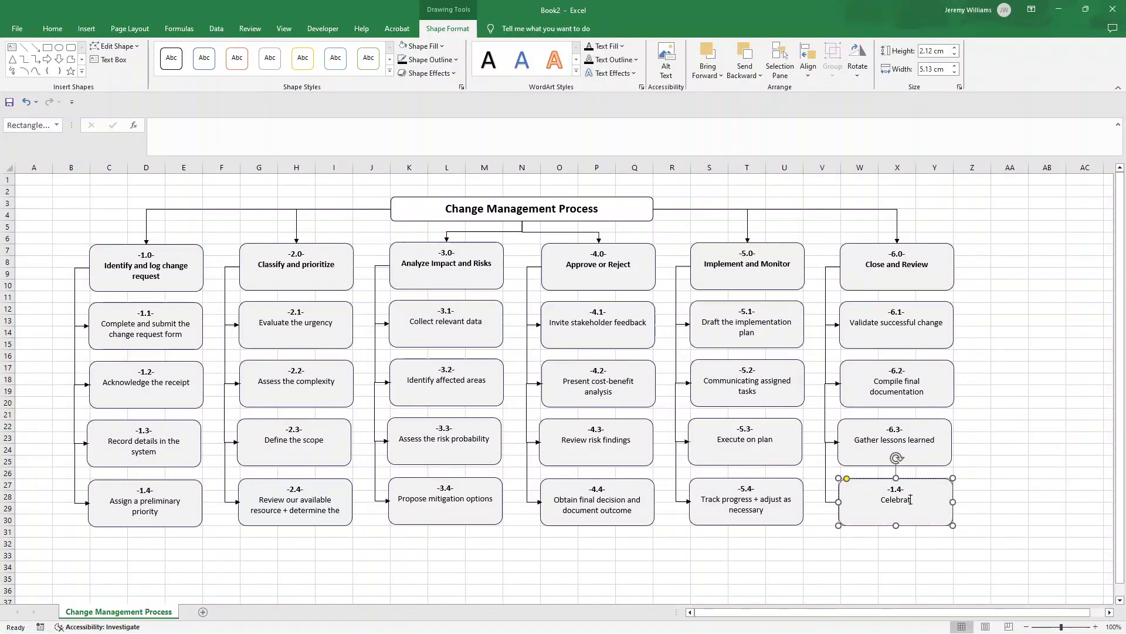
type("e and rec")
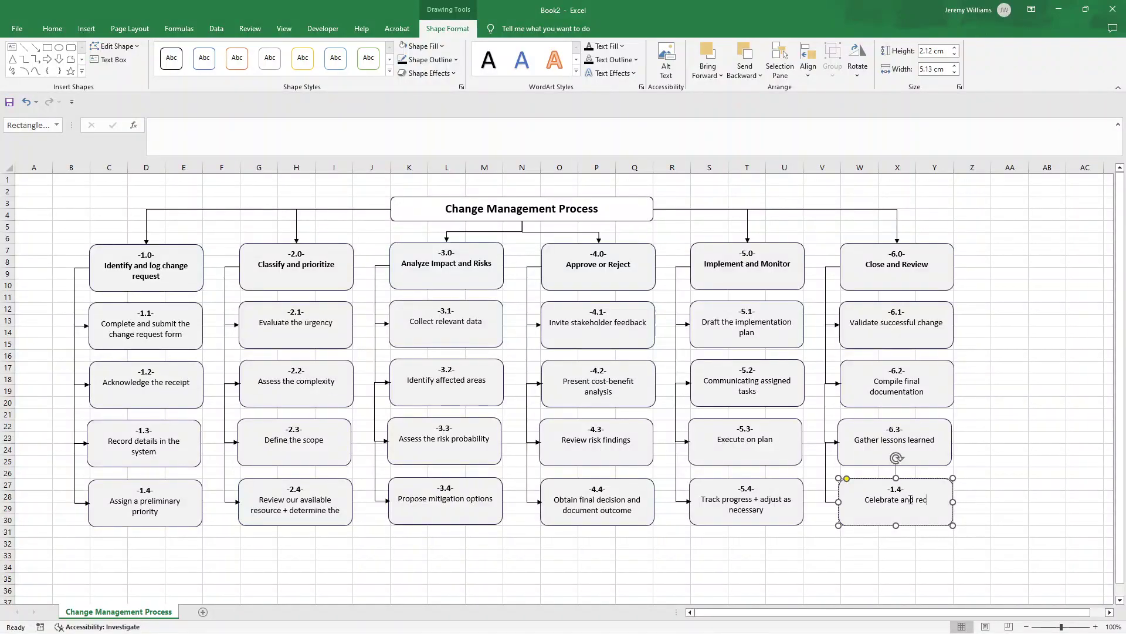
type("ognize achievements")
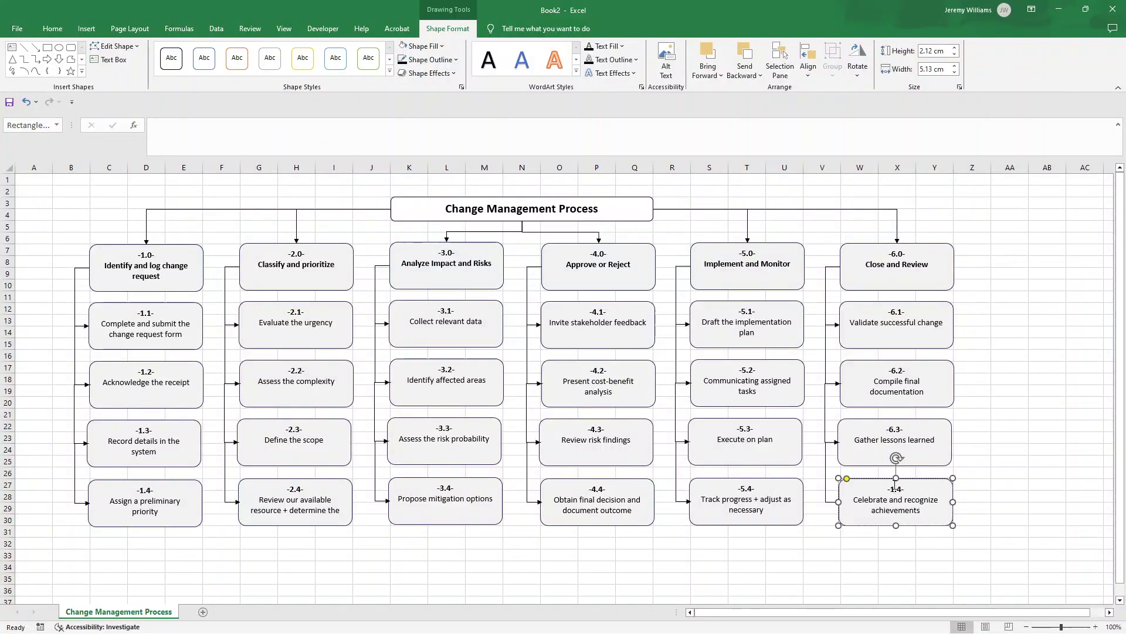
key("ctrl+Home")
key("Right")
key("Delete")
Step: Finish the 6.4 step number, then fill boxes 2.0–2.4 with light grey
type("6")
left_click(341, 227)
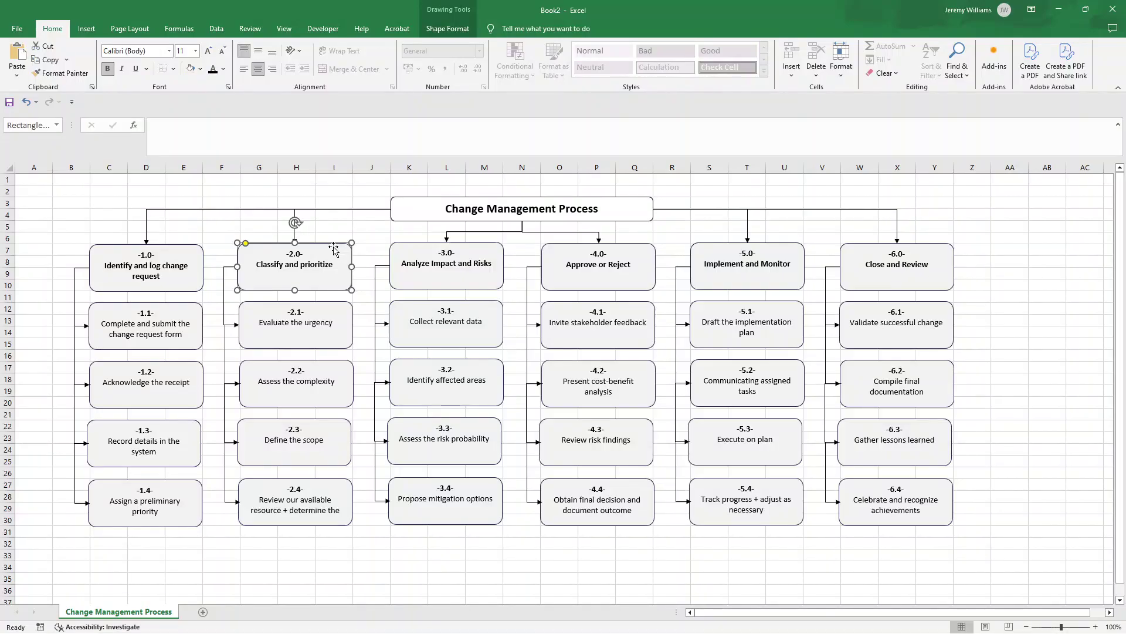
key("ctrl+z")
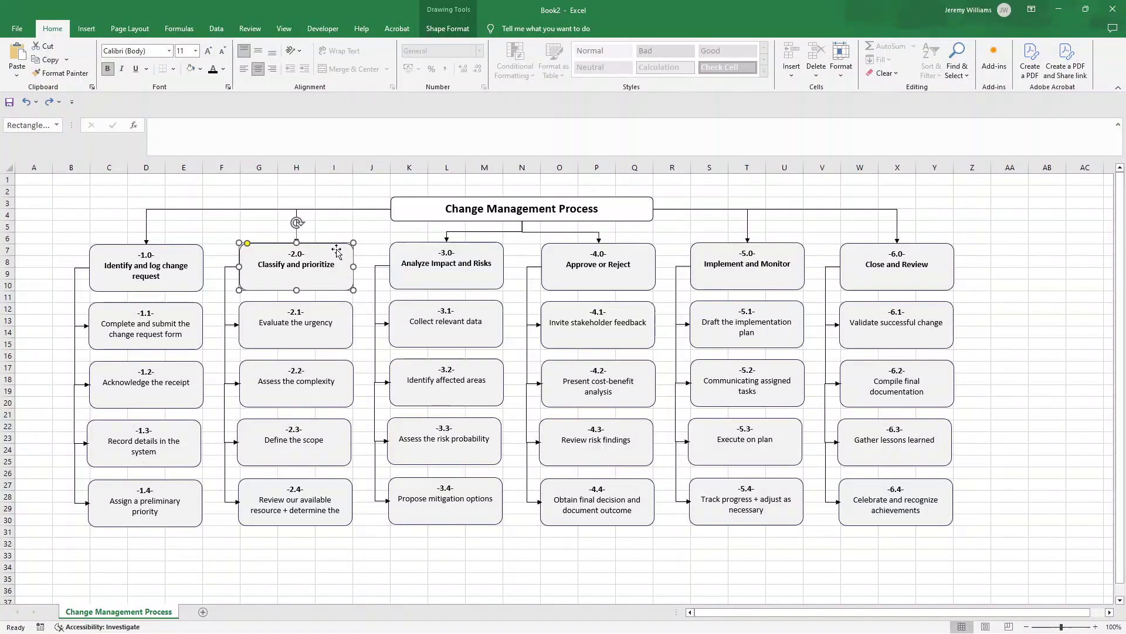
left_click(332, 310, "shift")
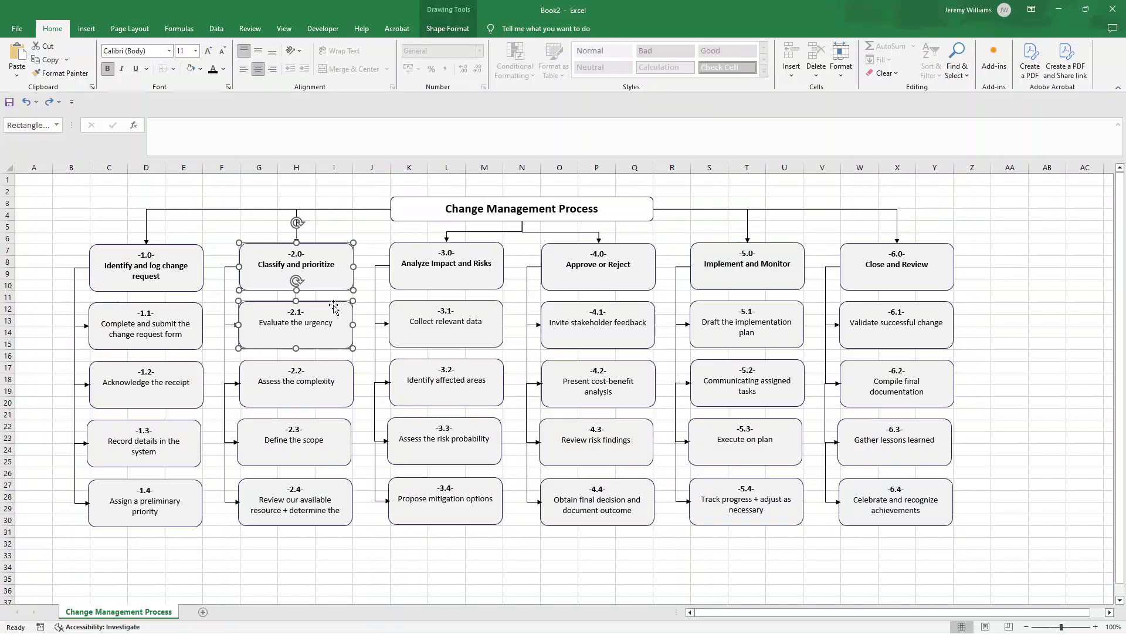
left_click(326, 368, "shift")
left_click(313, 423, "shift")
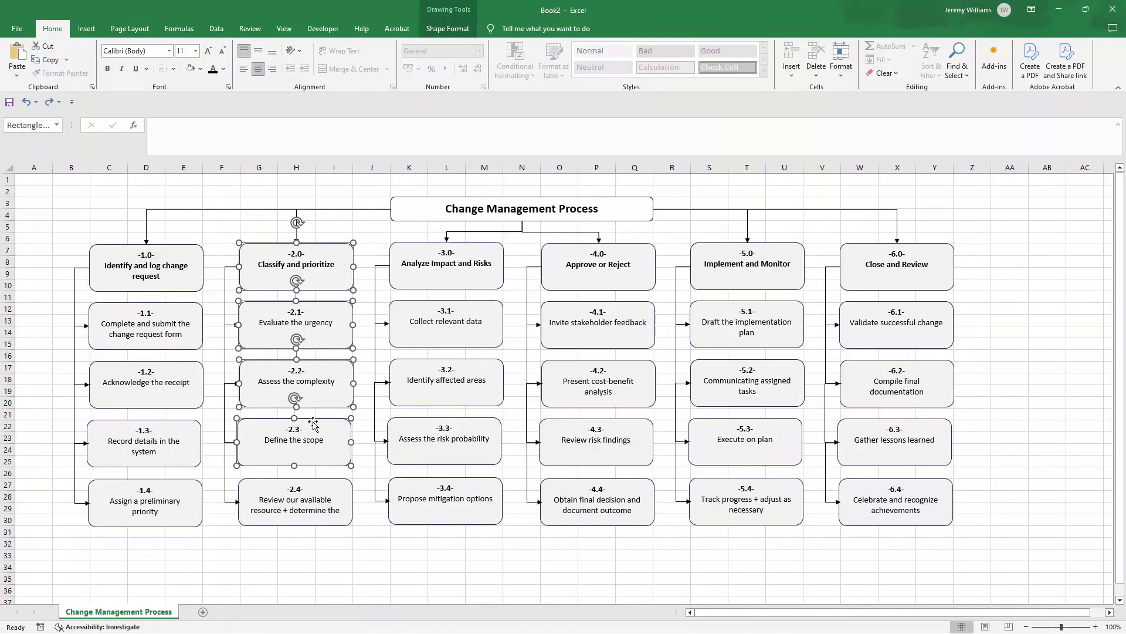
left_click(322, 482, "shift")
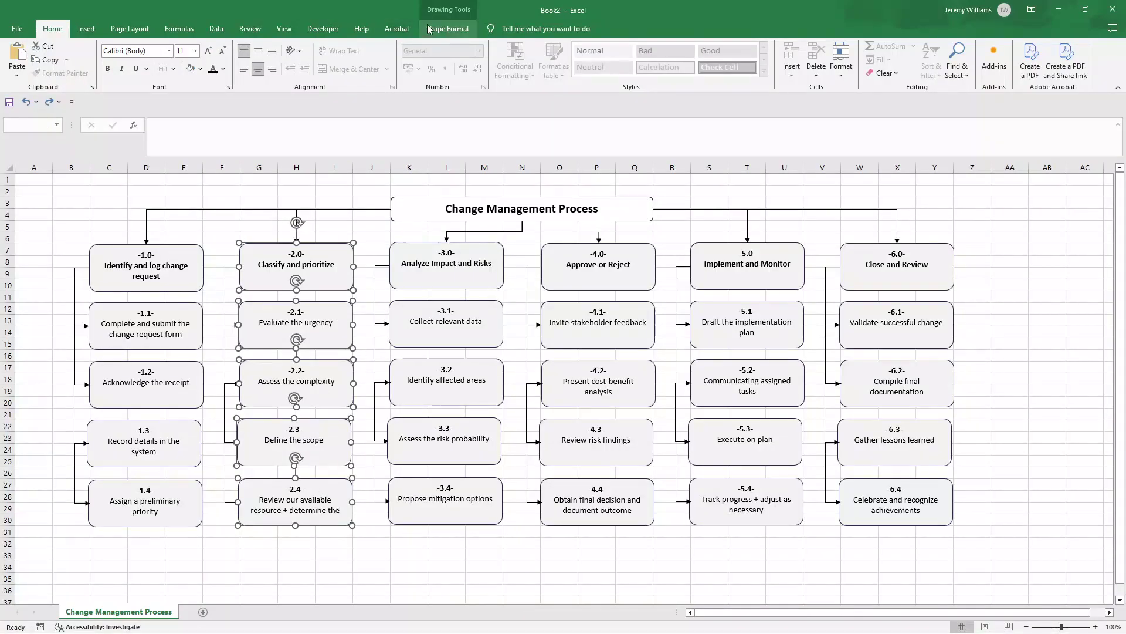
left_click(445, 31)
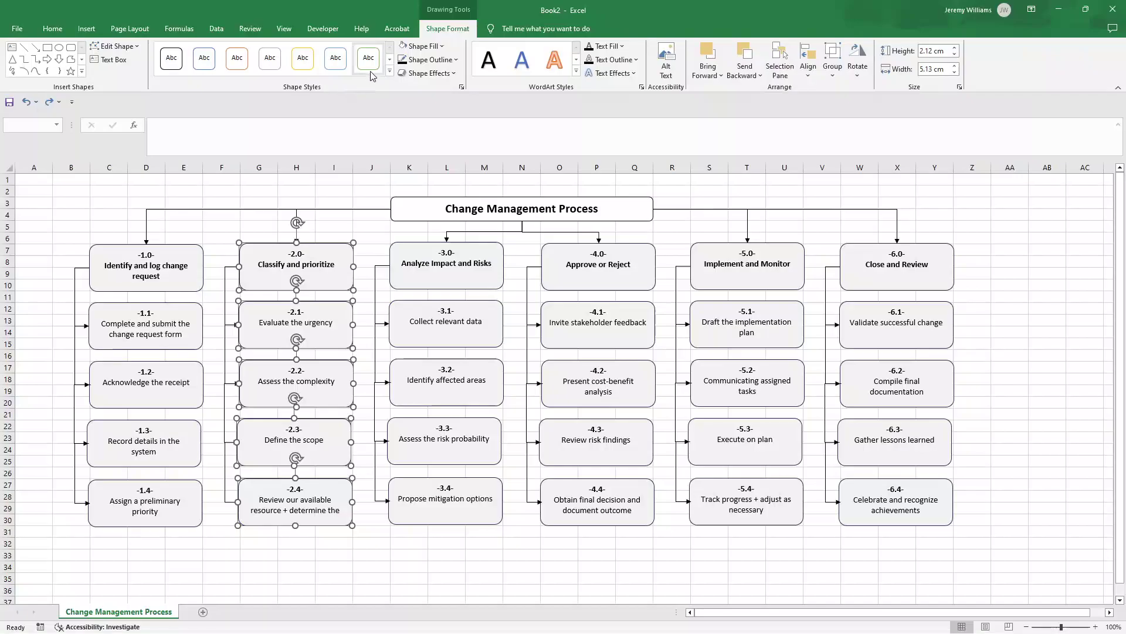
left_click(421, 46)
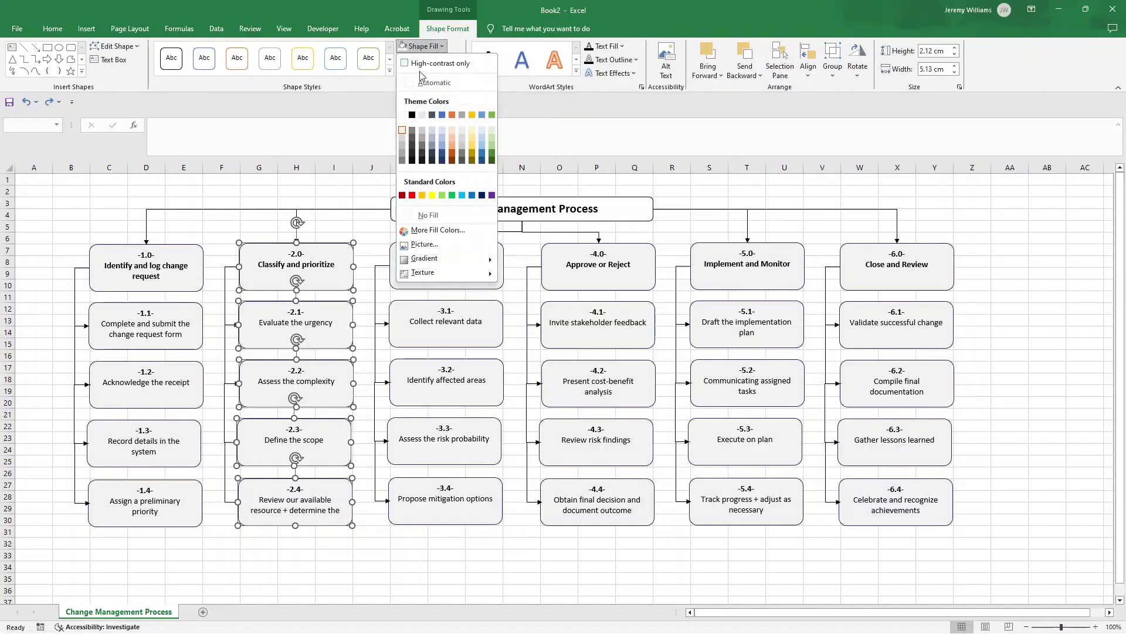
left_click(401, 135)
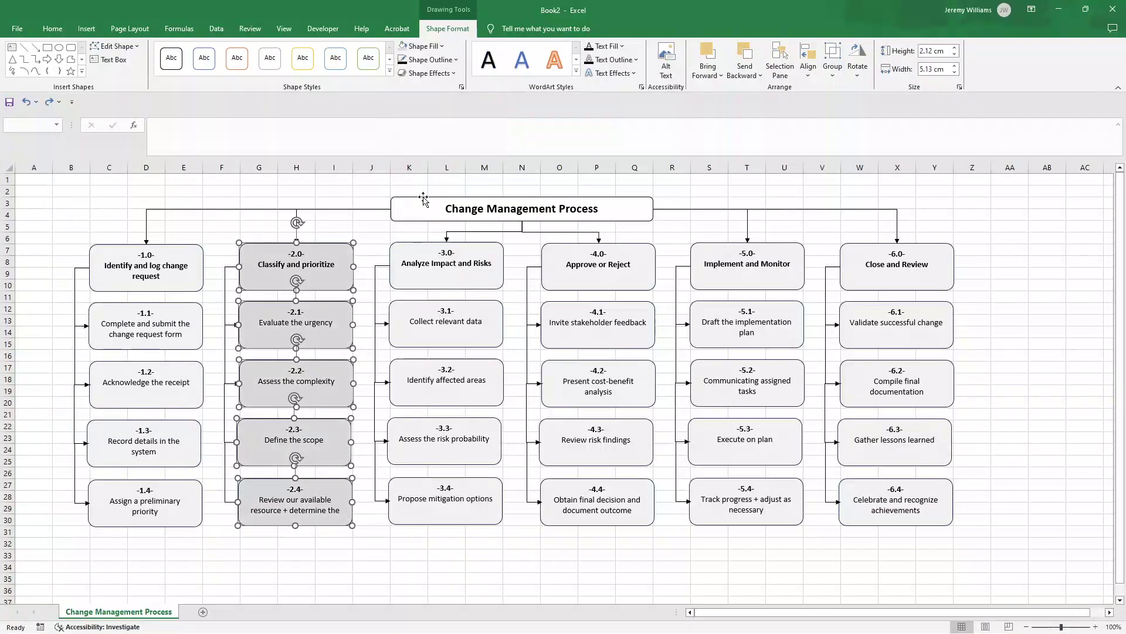
Step: Fill boxes 3.0–3.4 of Analyze Impact and Risks with a darker grey
left_click(426, 247)
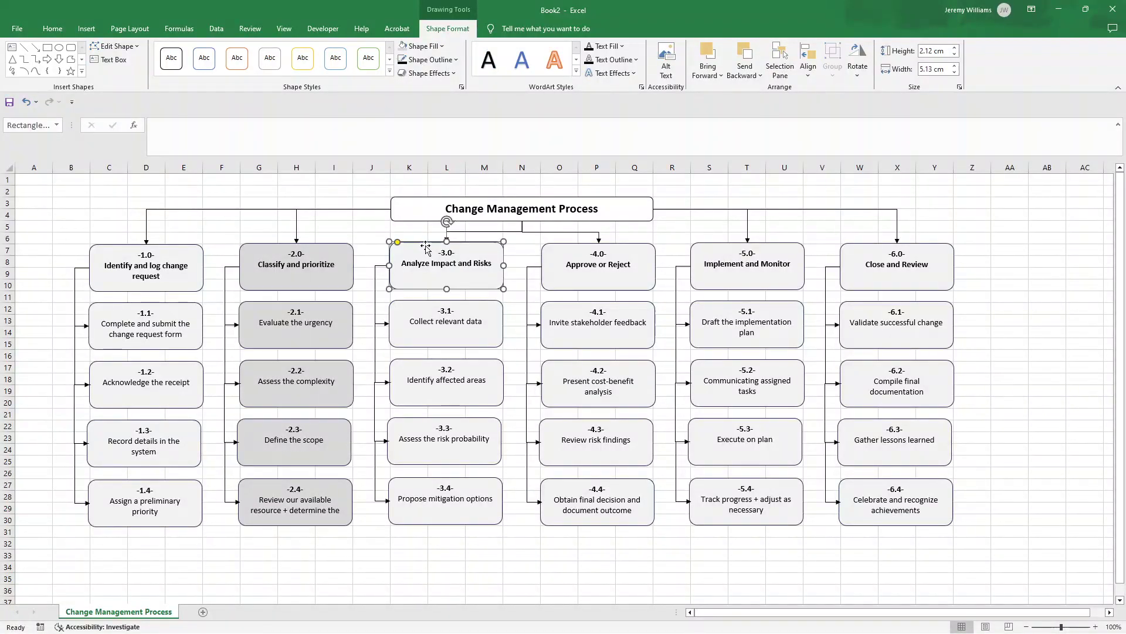
left_click(427, 304, "shift")
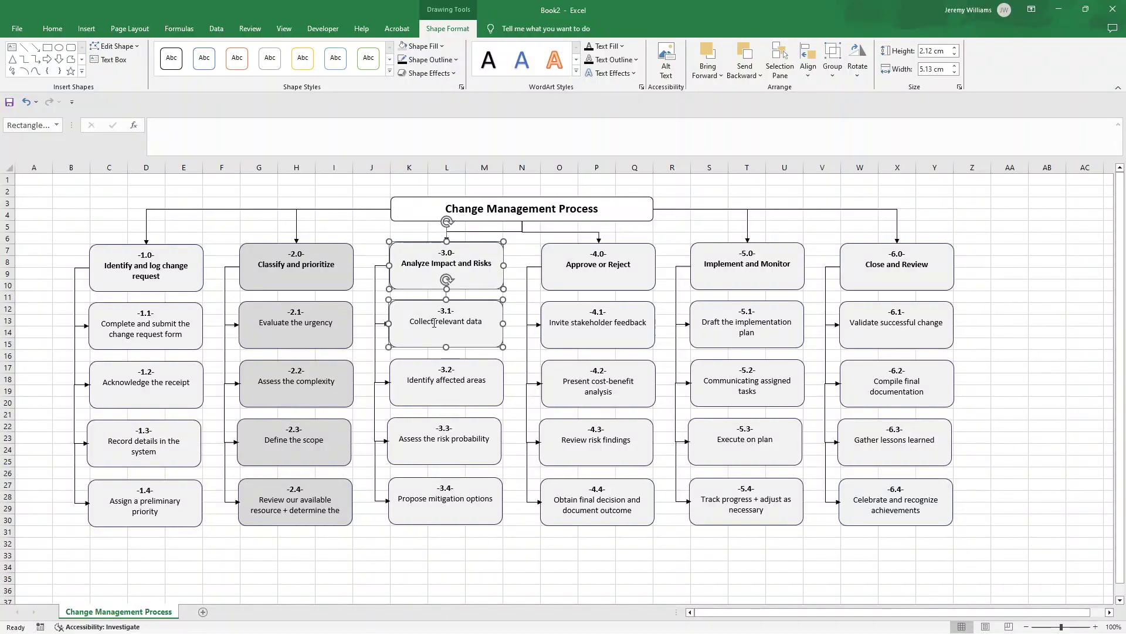
left_click(427, 363, "shift")
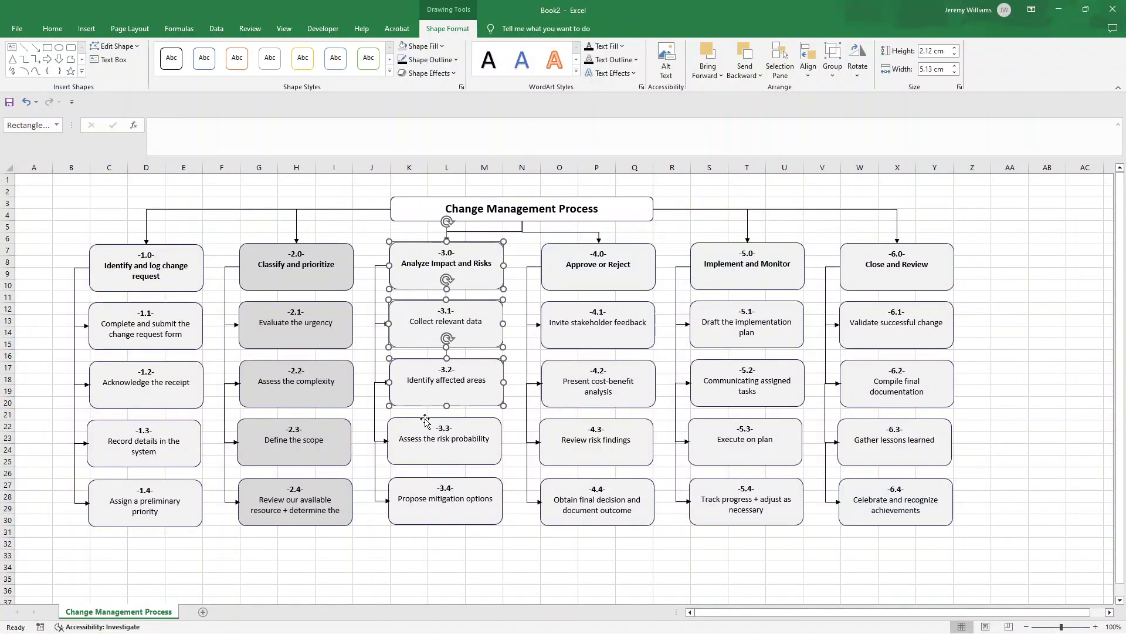
left_click(425, 418, "shift")
left_click(428, 478, "shift")
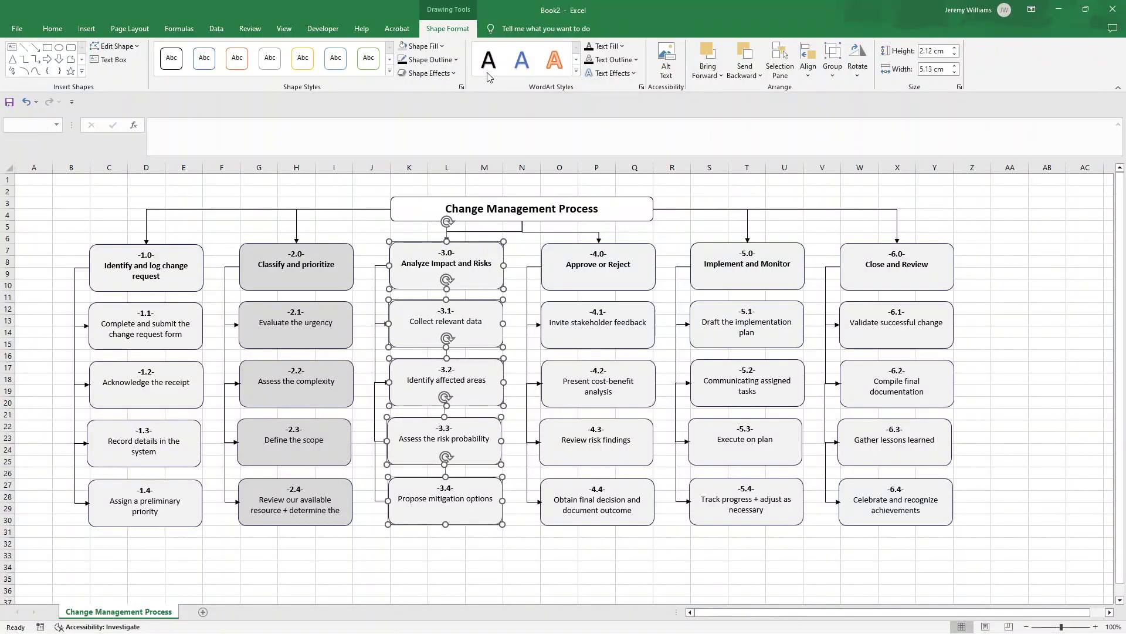
left_click(423, 46)
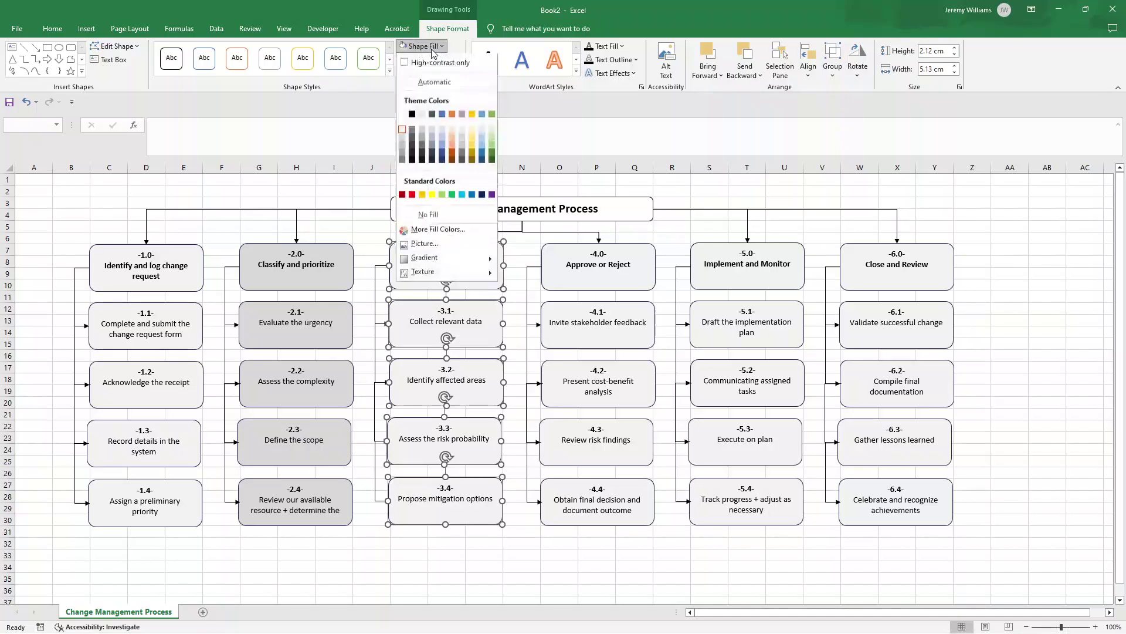
left_click(402, 143)
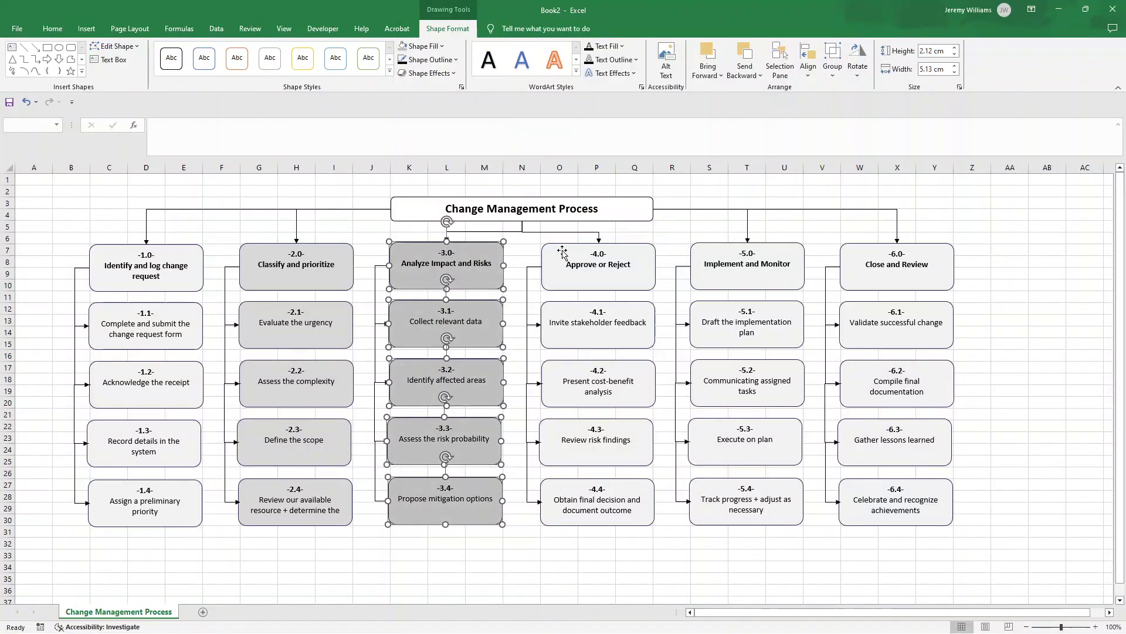
Step: Fill boxes 4.0–4.4 of Approve or Reject with a darker grey
left_click(562, 248)
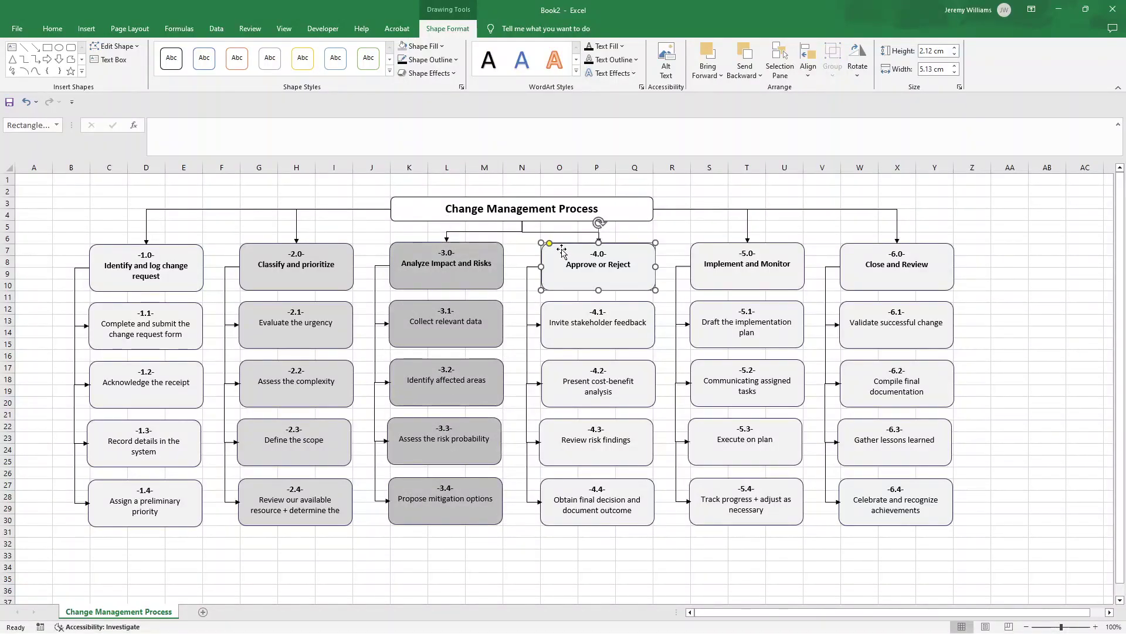
left_click(572, 306, "shift")
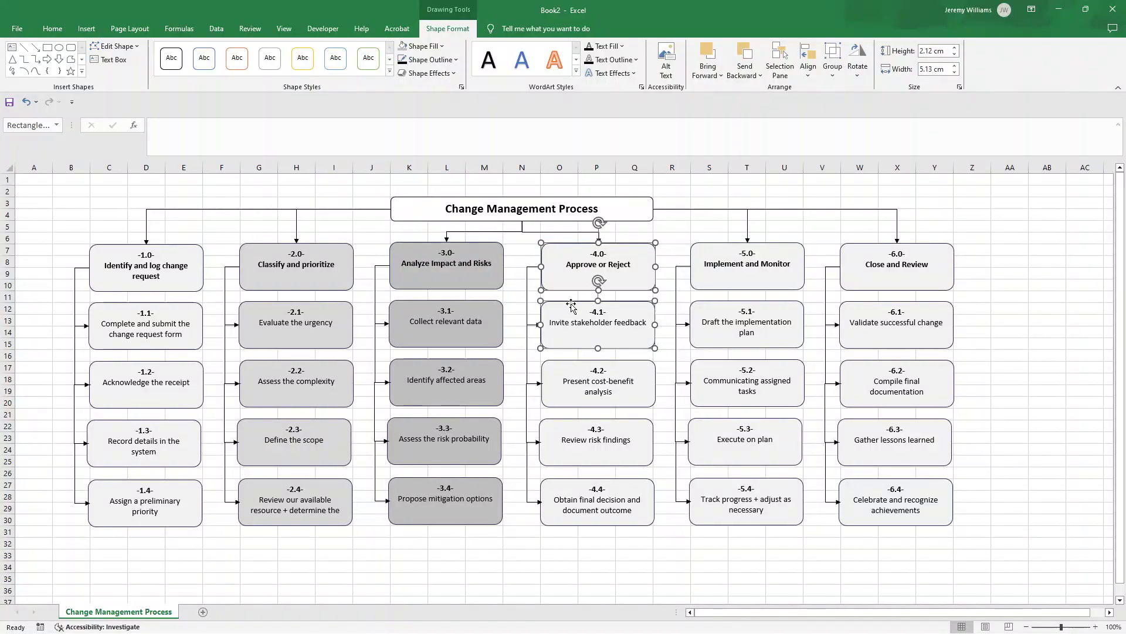
left_click(574, 363, "shift")
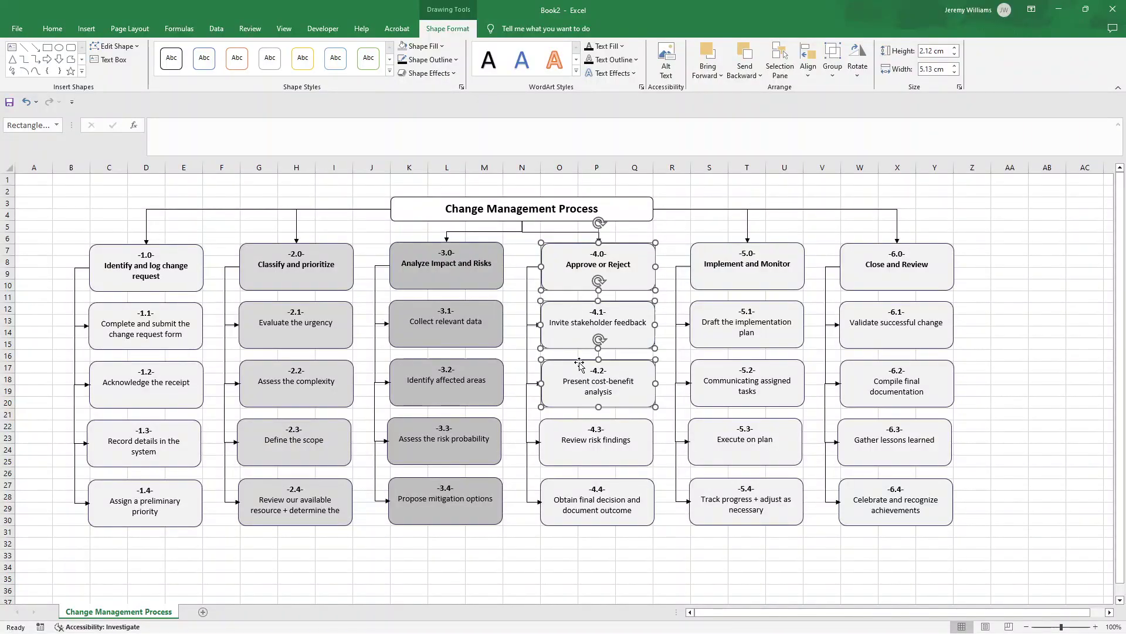
left_click(577, 423, "shift")
left_click(579, 484, "shift")
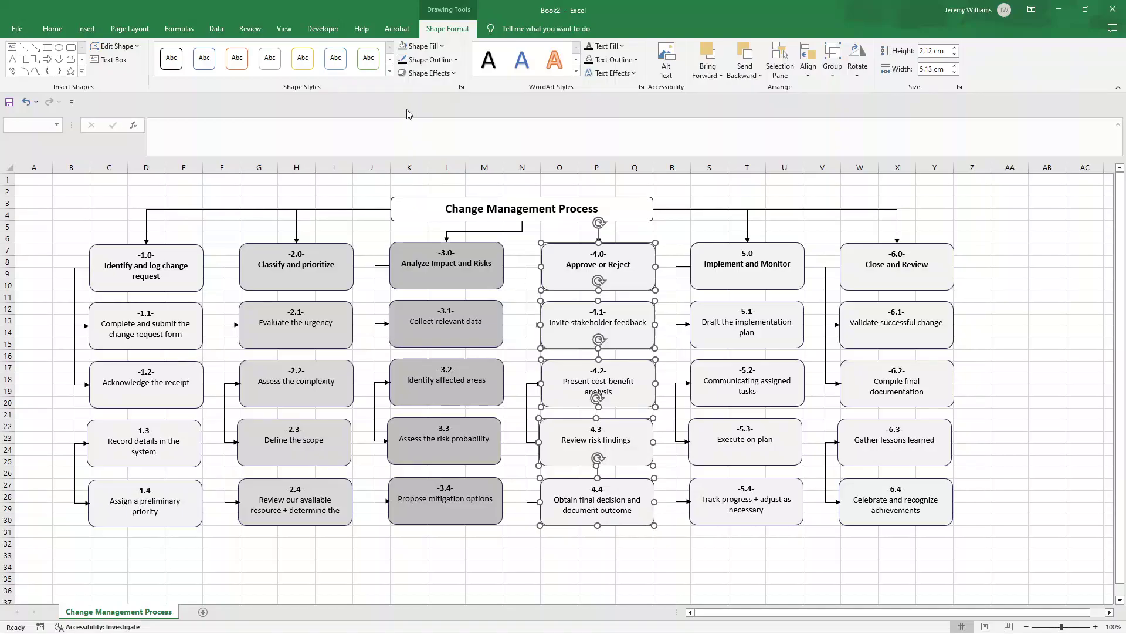
left_click(435, 47)
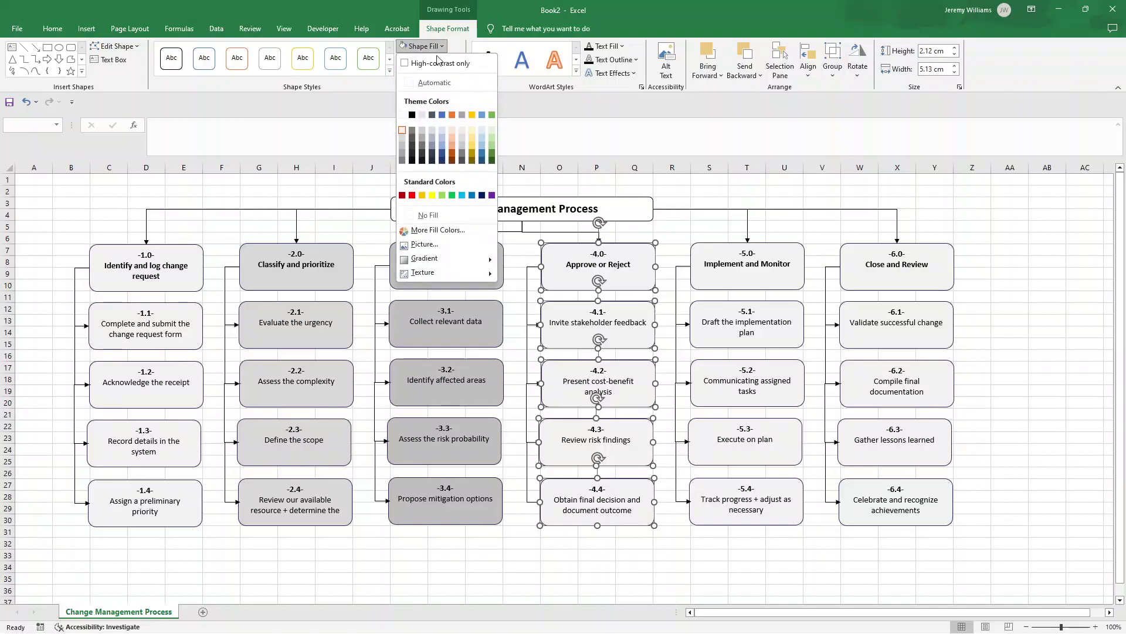
left_click(402, 154)
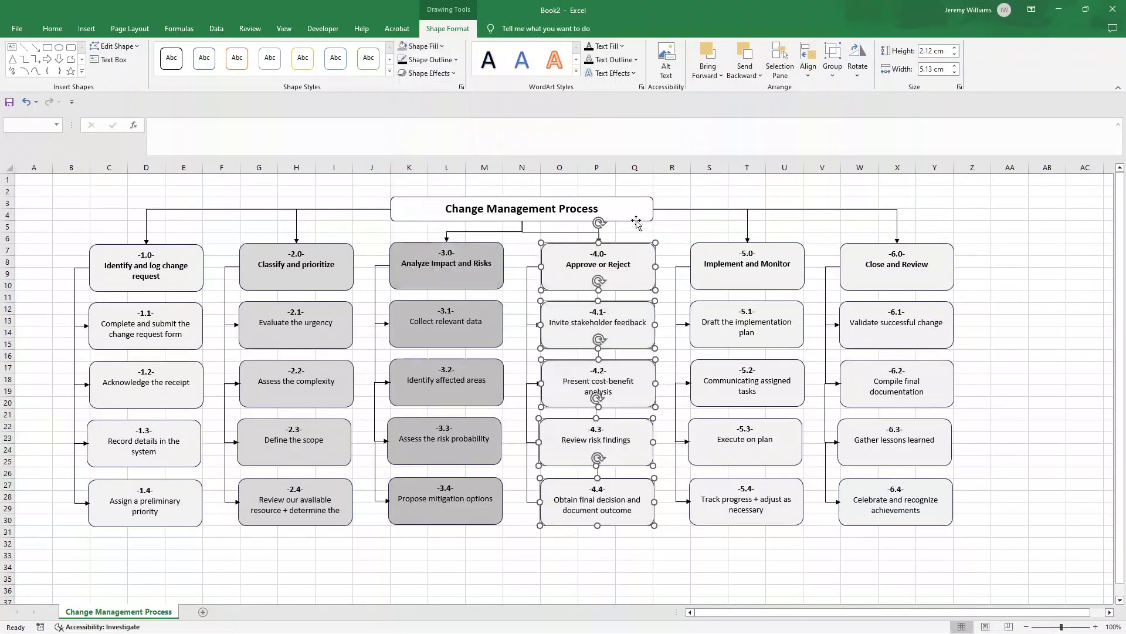
Step: Fill boxes 5.0–5.4 of Implement and Monitor with a darker grey
left_click(712, 247)
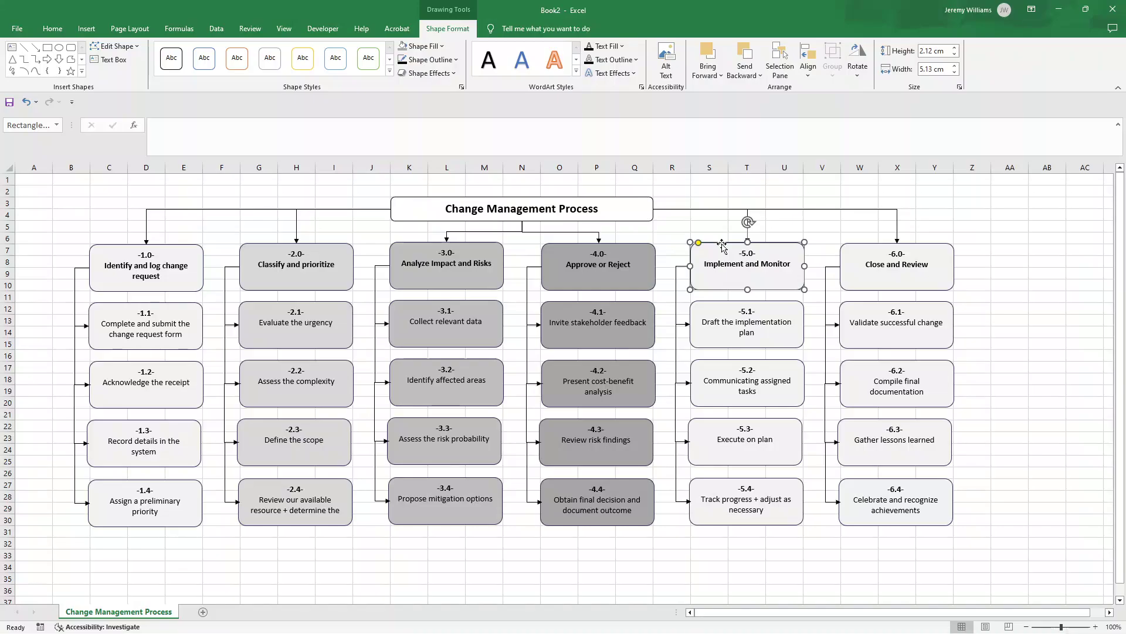
left_click(723, 307, "shift")
left_click(728, 362, "shift")
left_click(731, 421, "shift")
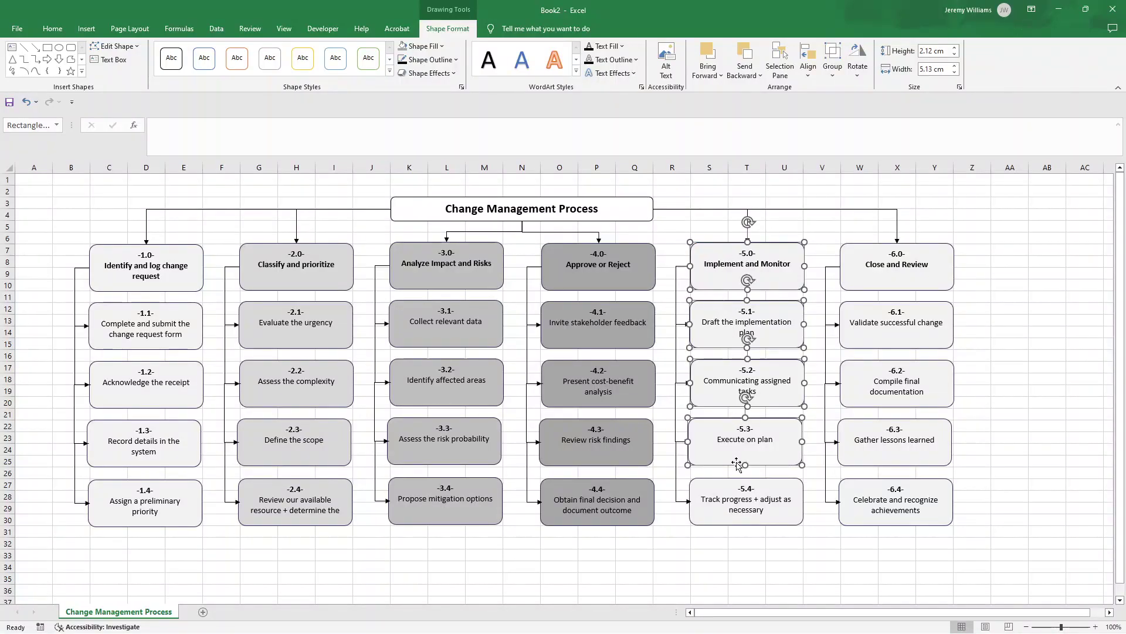
left_click(736, 482, "shift")
left_click(441, 47)
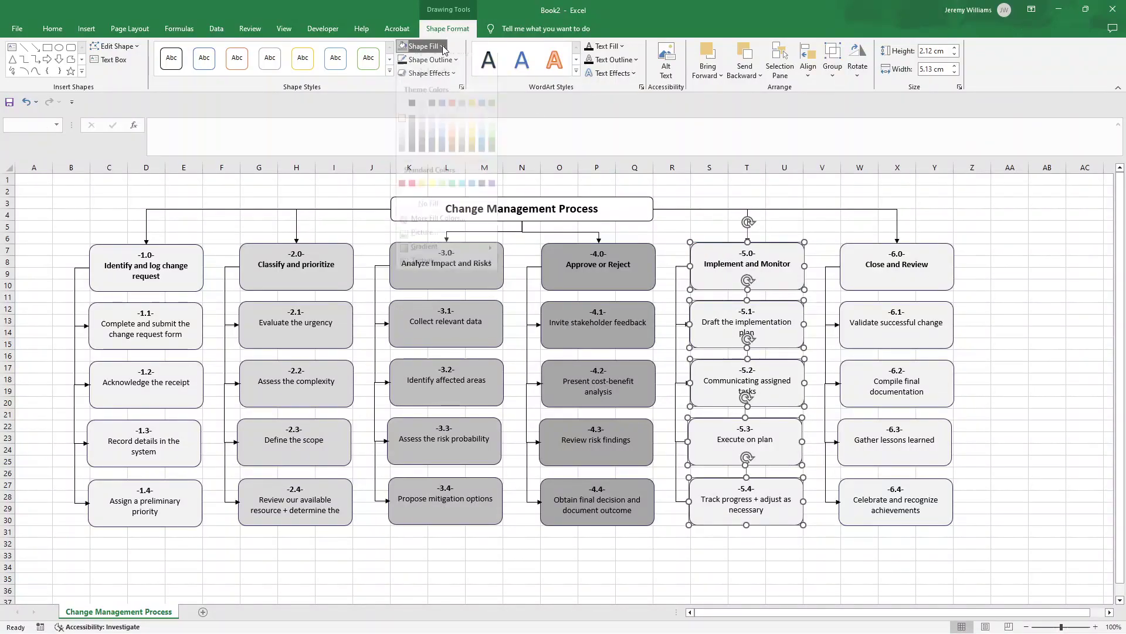
left_click(403, 153)
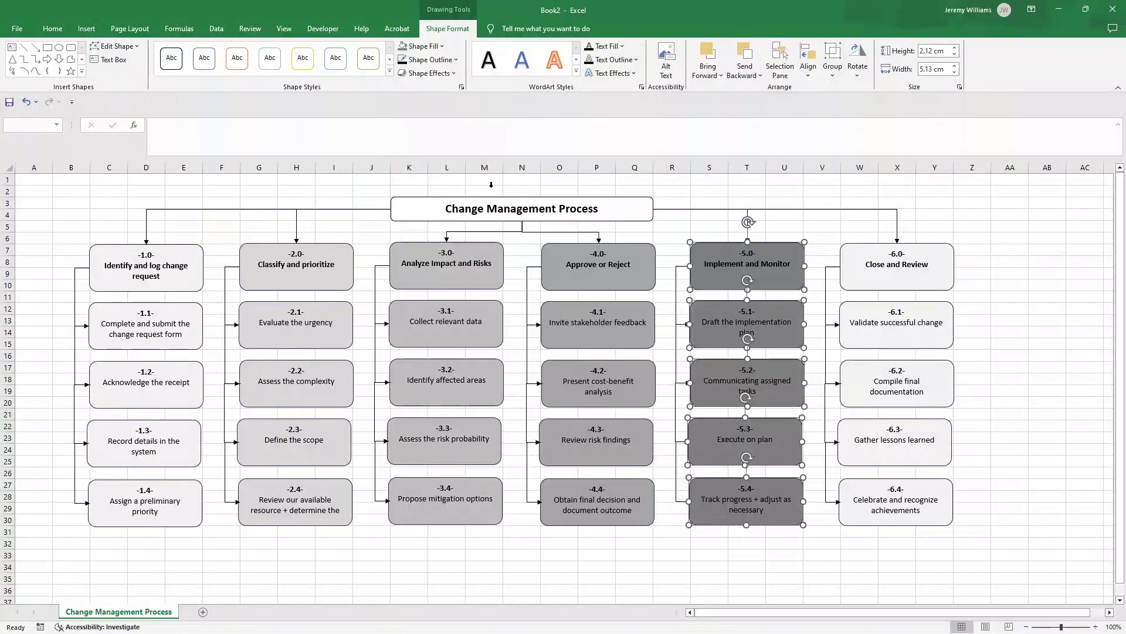
Step: Fill boxes 6.0–6.4 of Close and Review with the darkest grey
left_click(866, 248)
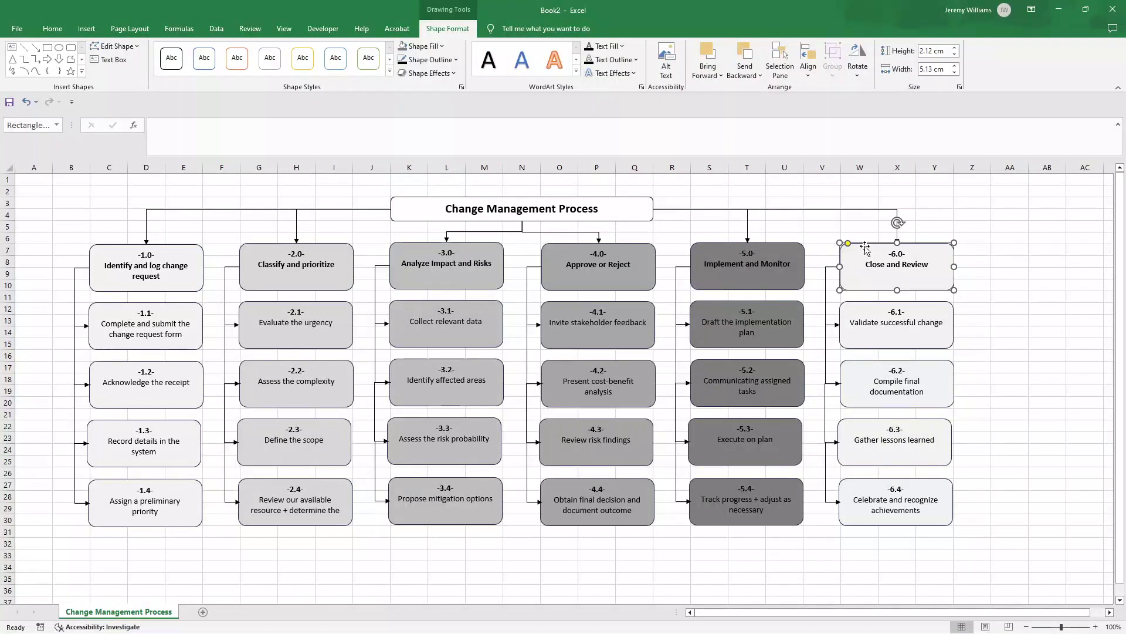
left_click(870, 306, "shift")
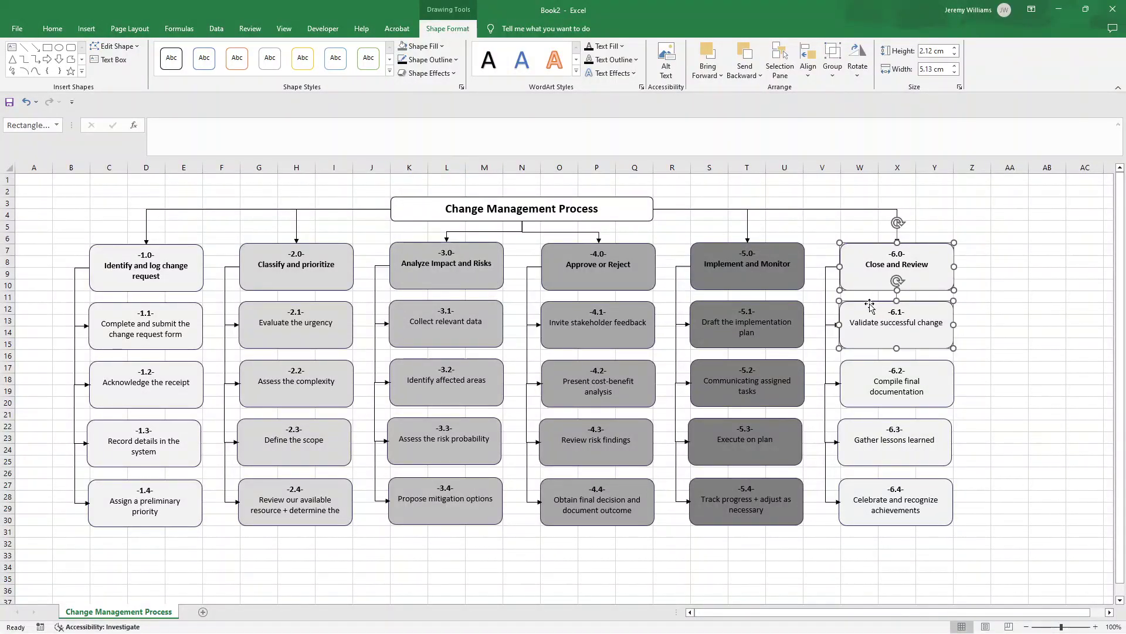
left_click(868, 375, "shift")
left_click(874, 460, "shift")
left_click(875, 485, "shift")
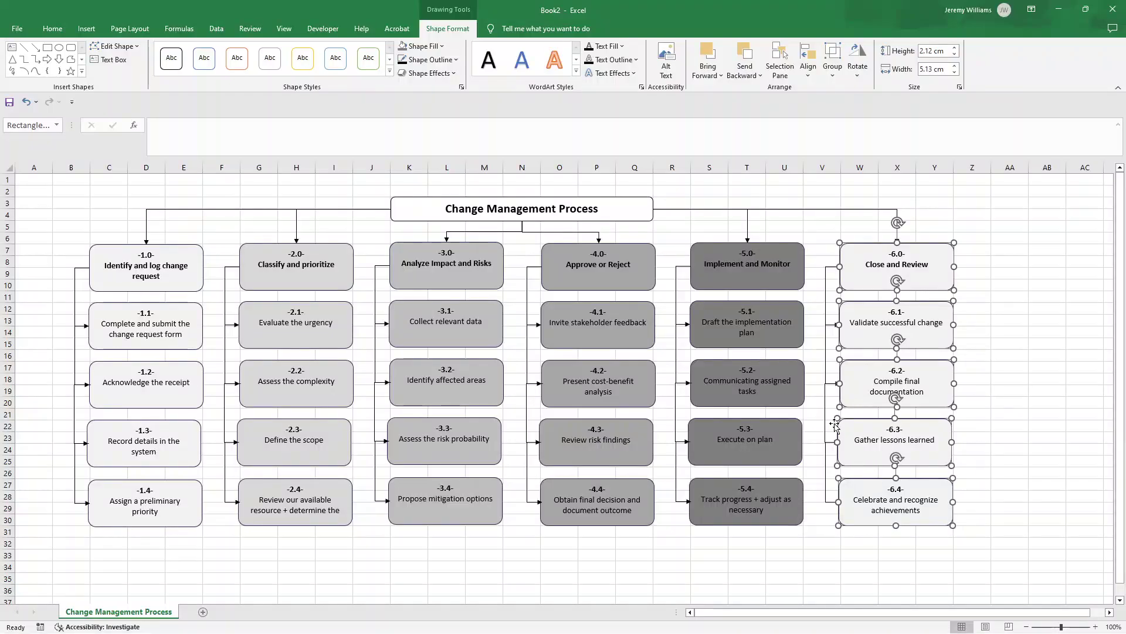
left_click(437, 46)
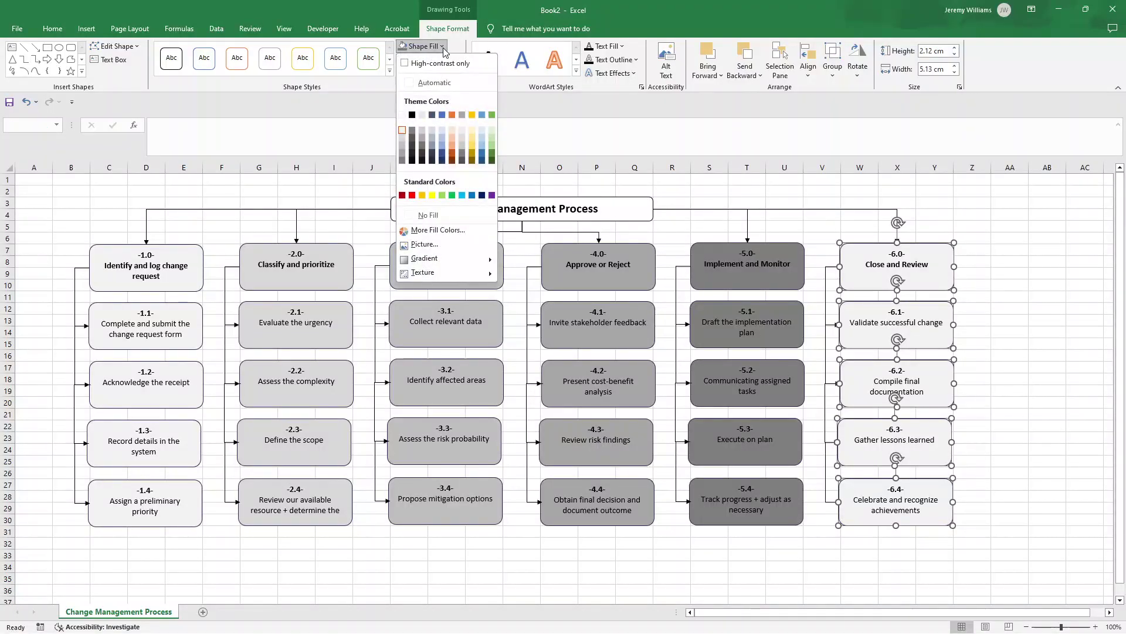
left_click(411, 129)
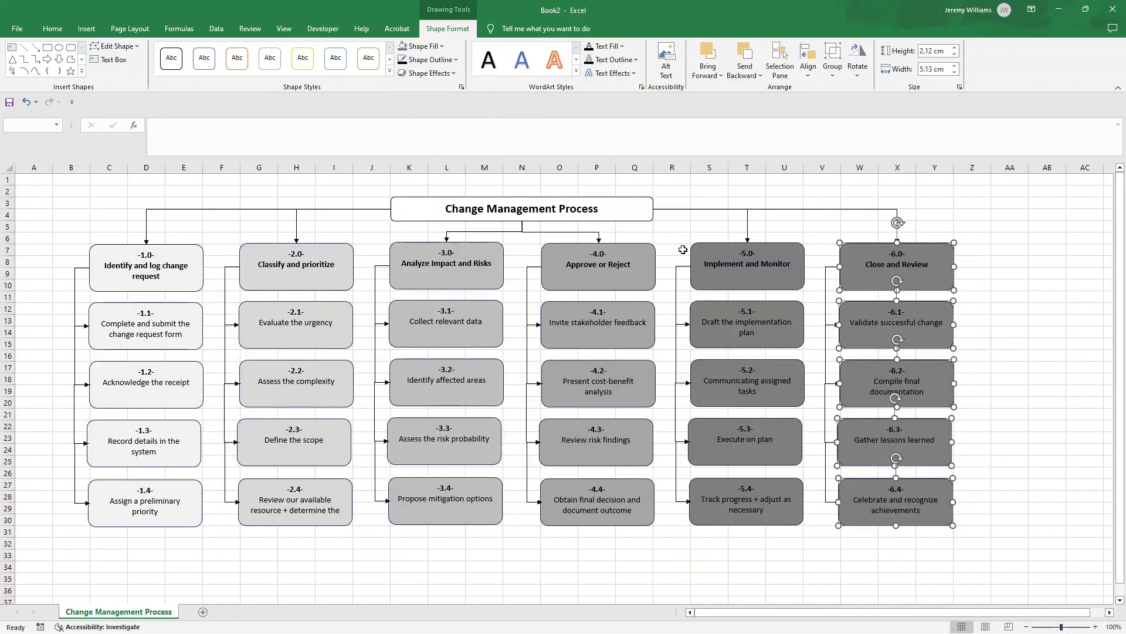
Step: Turn off worksheet gridlines and deselect the shapes to review the finished flowchart
left_click(284, 29)
left_click(169, 61)
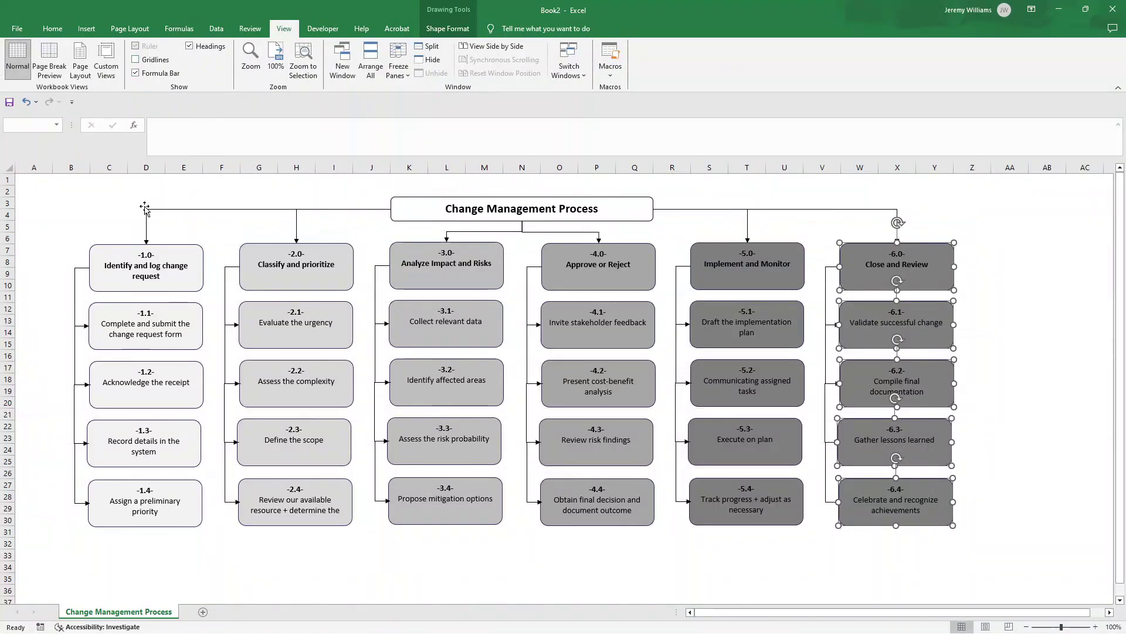
left_click(93, 203)
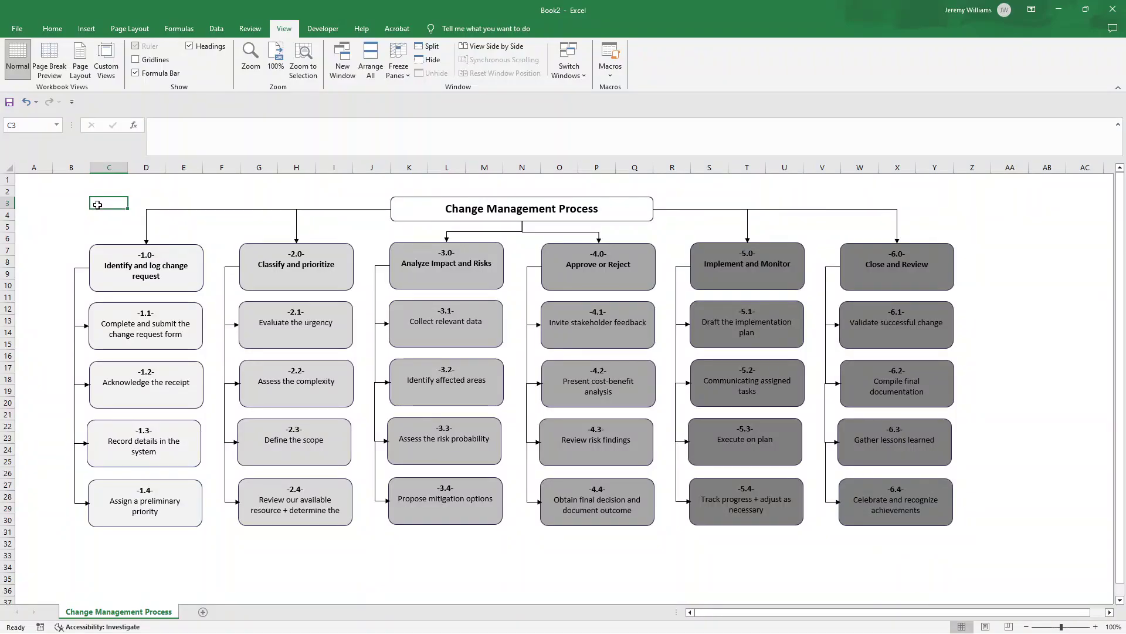
left_click(414, 201)
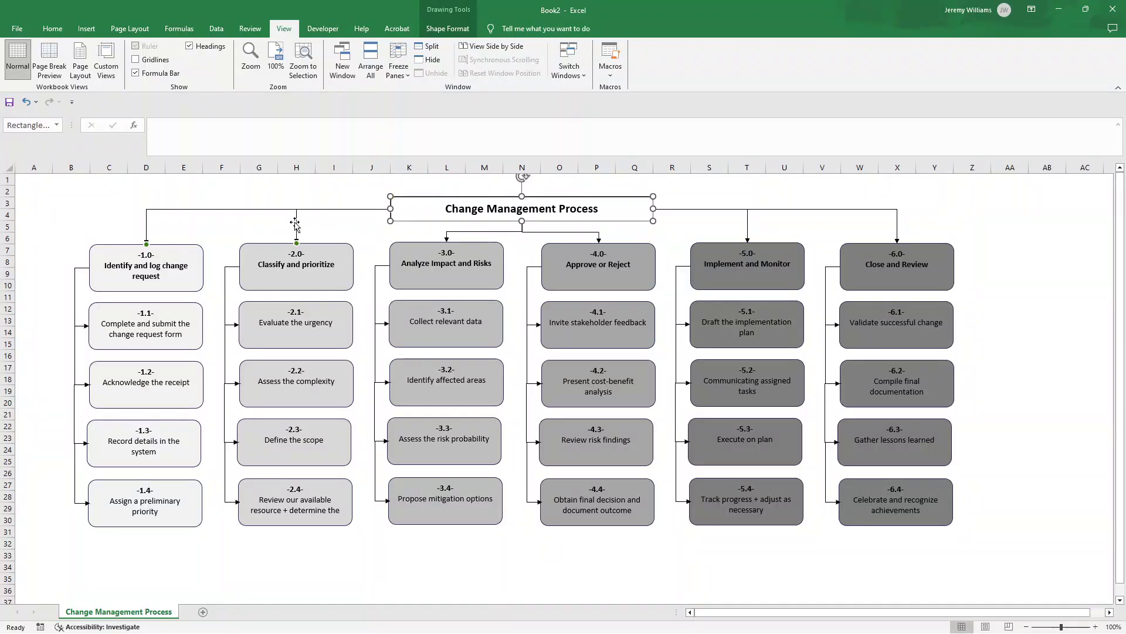
left_click(296, 258, "ctrl")
left_click(296, 331, "ctrl")
left_click(250, 190)
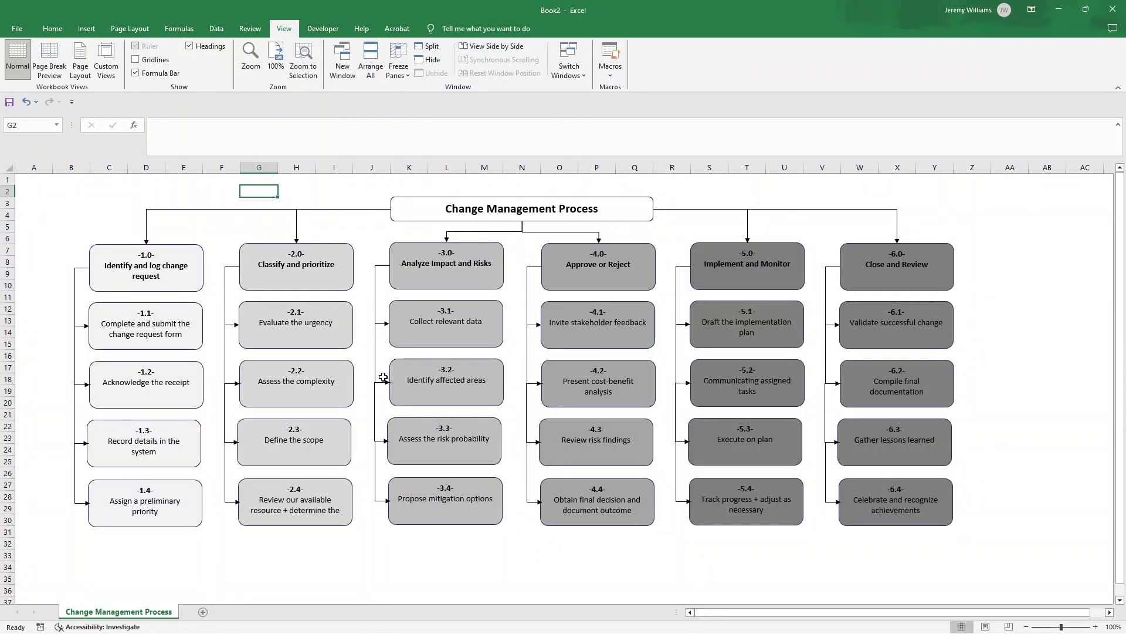
left_click(517, 564)
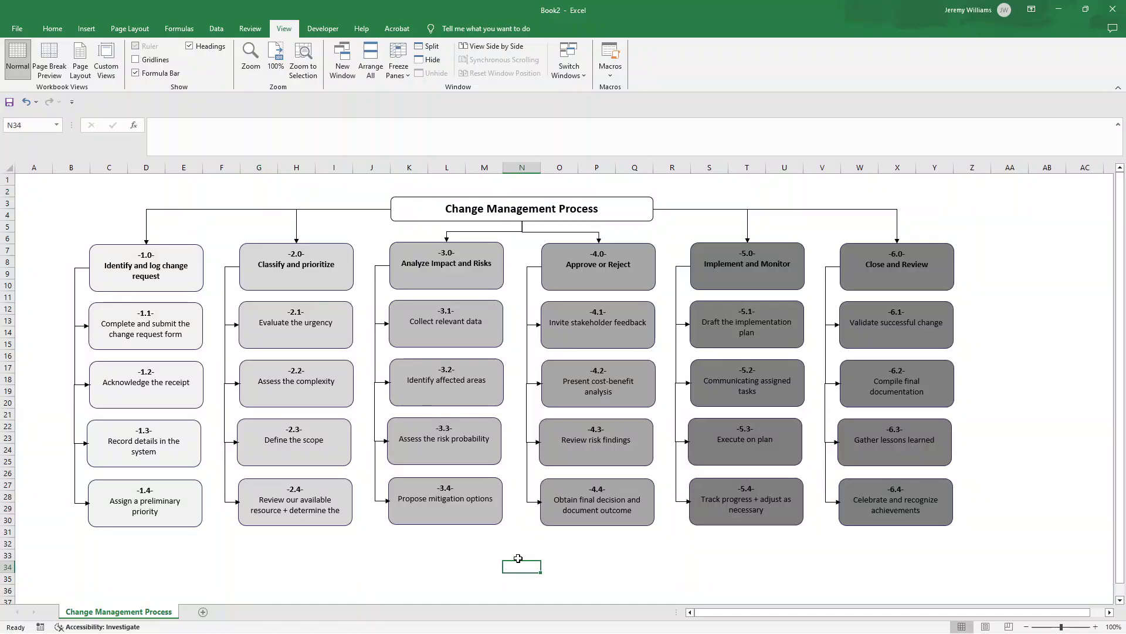